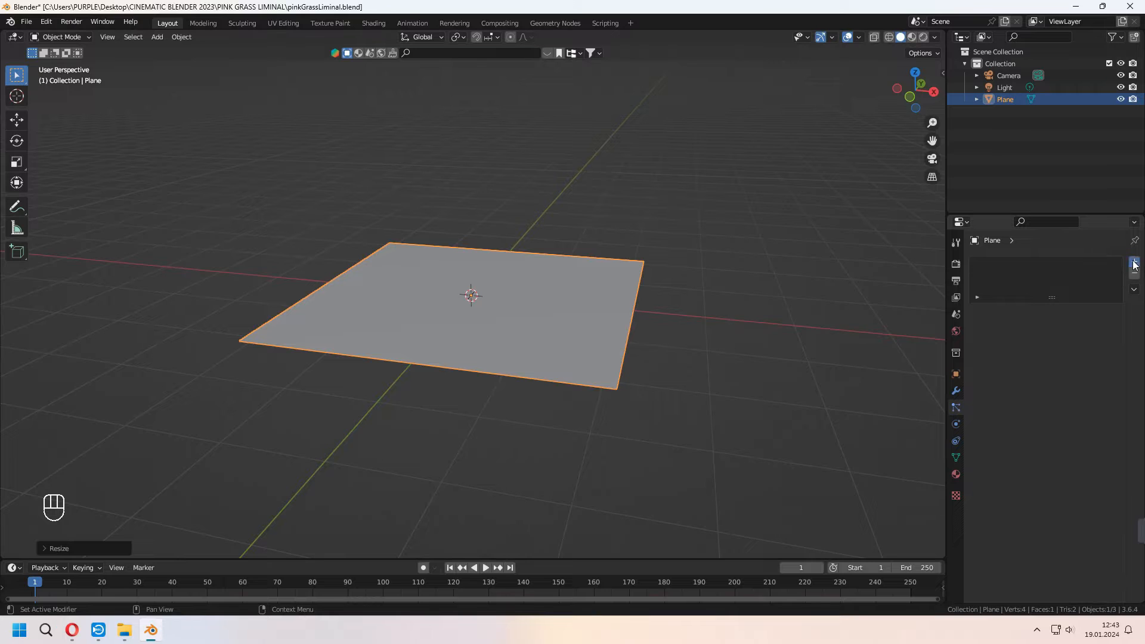
- Set the plane's particle system to Hair with Advanced enabled and a hair length of 0.68 m
click(1095, 325)
drag(1085, 406, 1021, 405)
scroll(724, 387, up, 3)
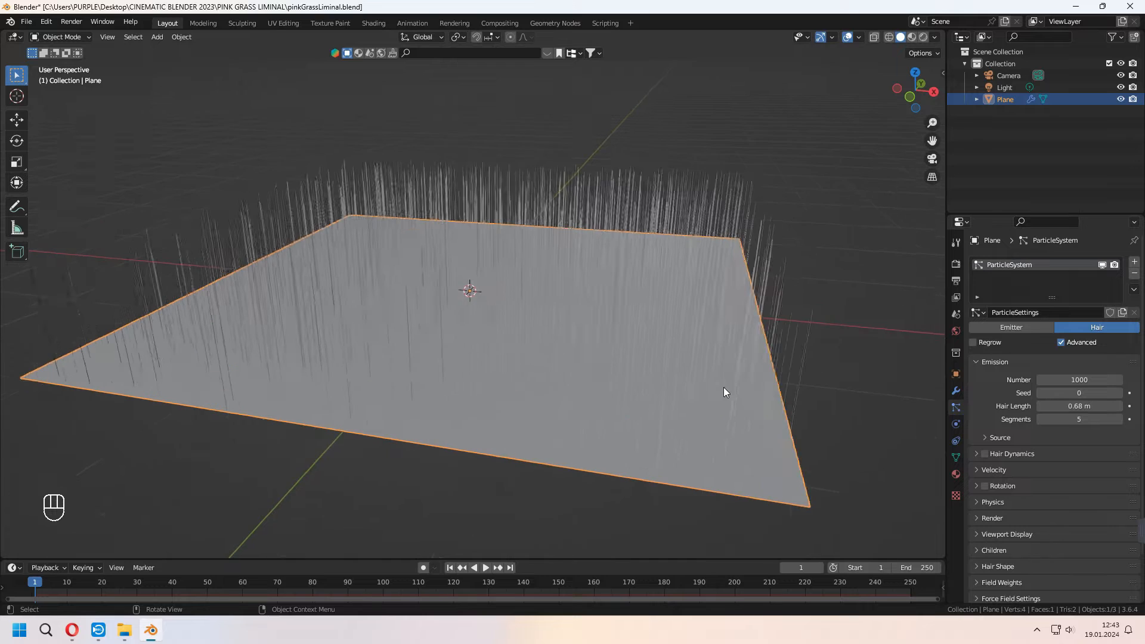
middle_drag(724, 388, 705, 414)
- Set the hair count to 10000 and shorten the hair length to 0.21 m
click(1082, 381)
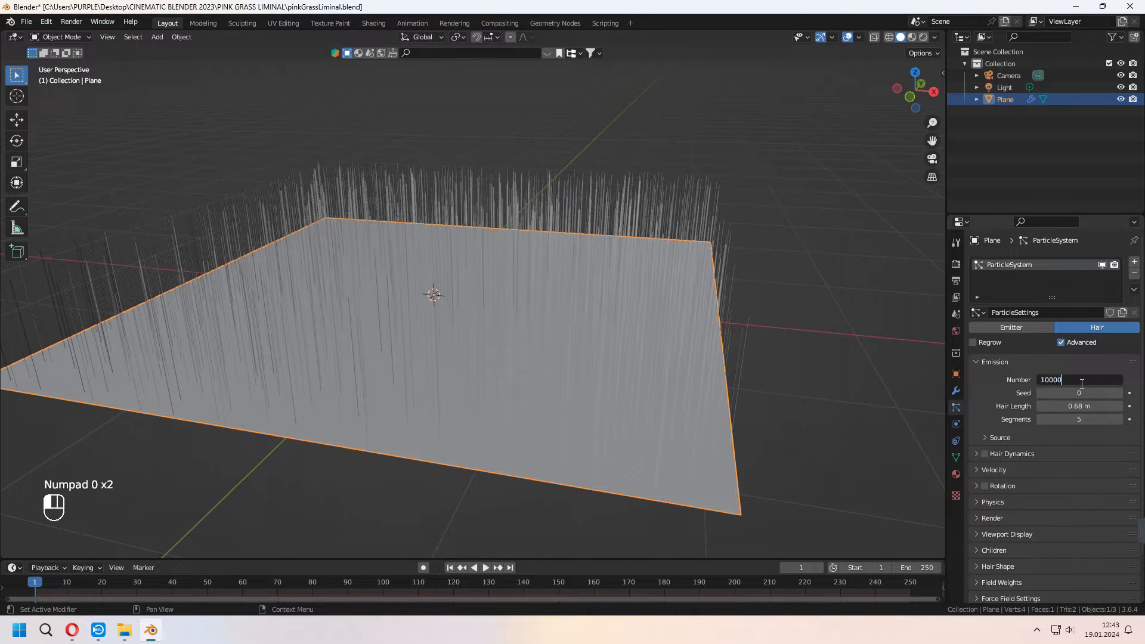
key(Return)
middle_drag(613, 378, 620, 358)
drag(1081, 405, 1053, 405)
- Set the Brownian force in the hair particle physics to 0.050 to make the blades irregular
scroll(1011, 463, down, 3)
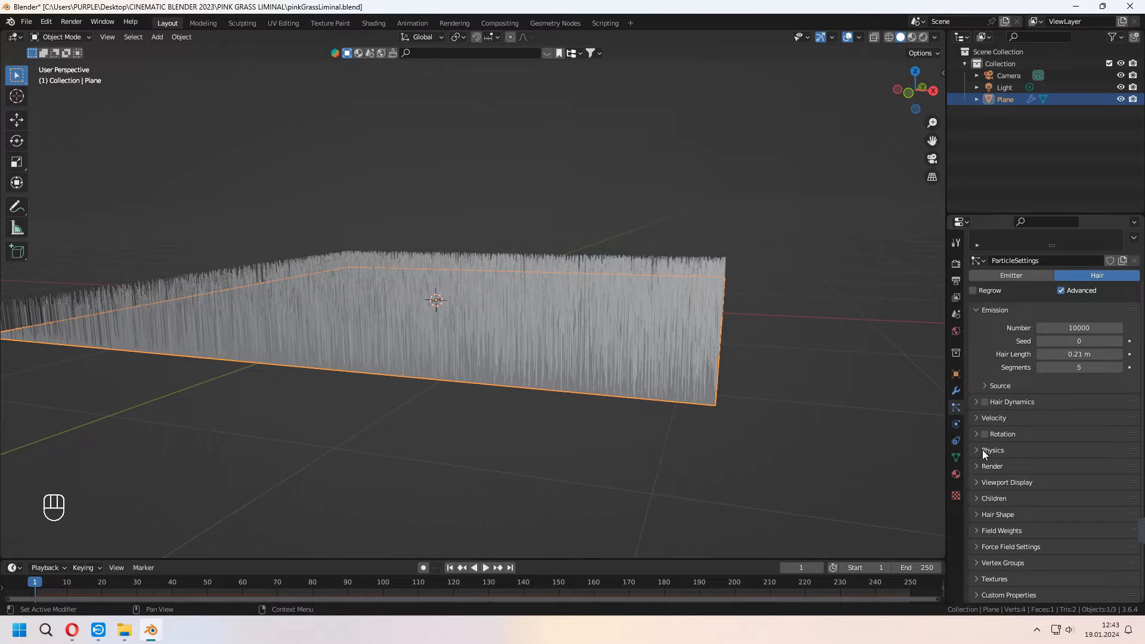
click(983, 450)
scroll(986, 461, down, 3)
click(1119, 485)
click(1118, 485)
click(1119, 485)
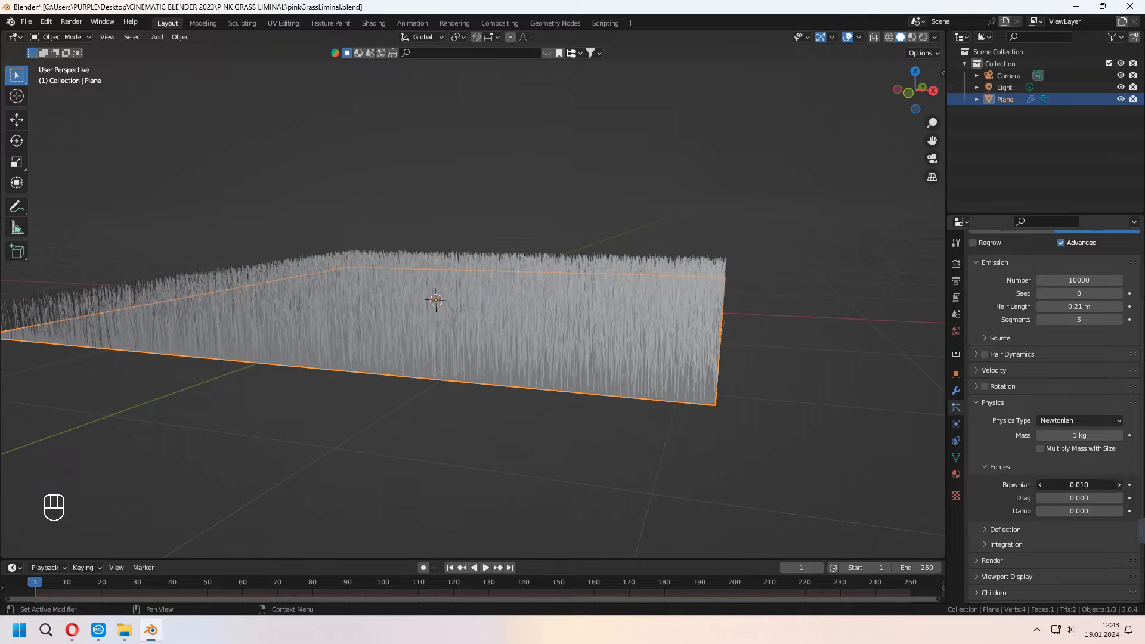
click(1119, 485)
middle_drag(714, 439, 760, 382)
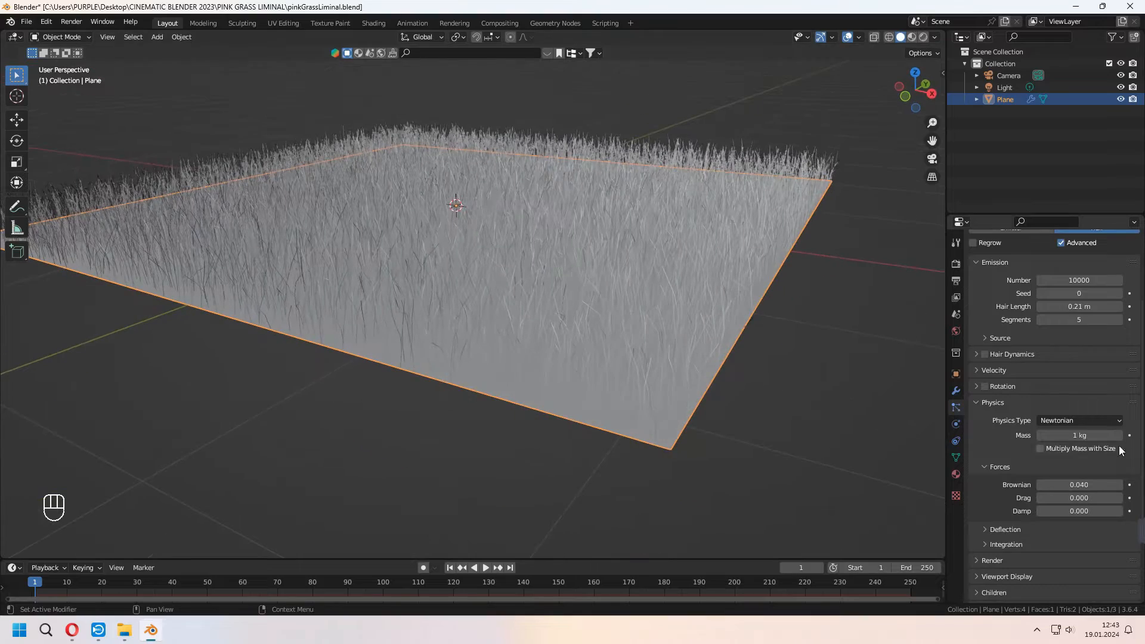
click(1119, 485)
middle_drag(802, 418, 749, 378)
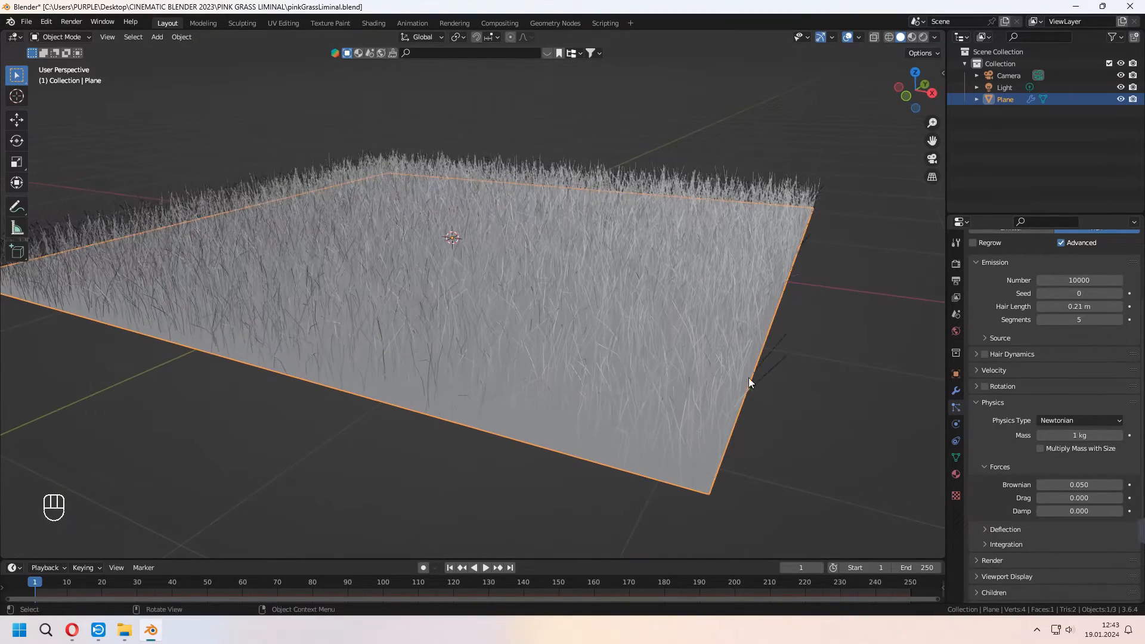
- Create a new material on the grass plane and name it pink
click(956, 474)
click(1132, 263)
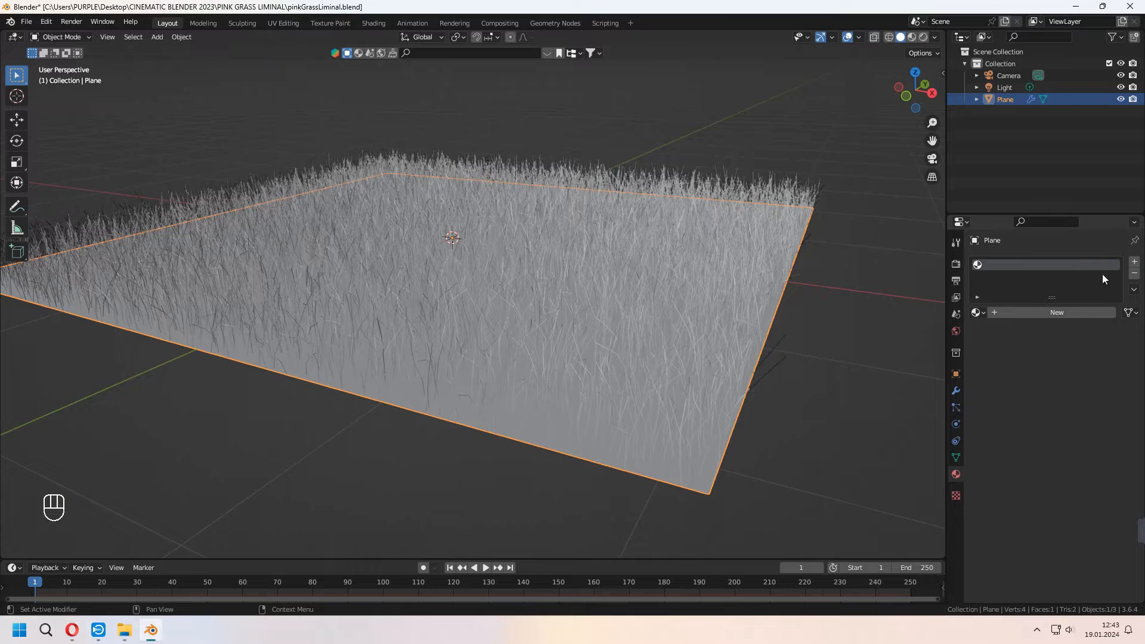
click(1042, 312)
click(1053, 312)
- In Material Preview shading, set the material's base color to a pink with hue 0.861 and saturation 0.581
click(912, 37)
middle_drag(821, 236, 808, 232)
click(1101, 419)
drag(1061, 291, 1072, 298)
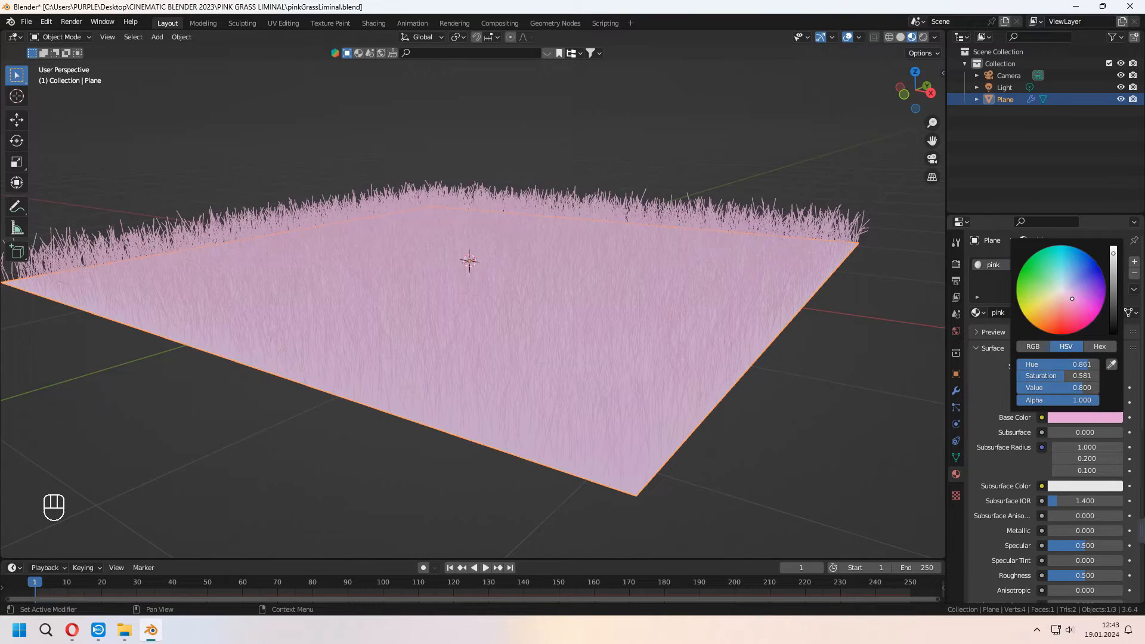
middle_drag(918, 352, 889, 363)
click(888, 364)
- Open the render settings and show the grass up close in rendered viewport shading
click(955, 265)
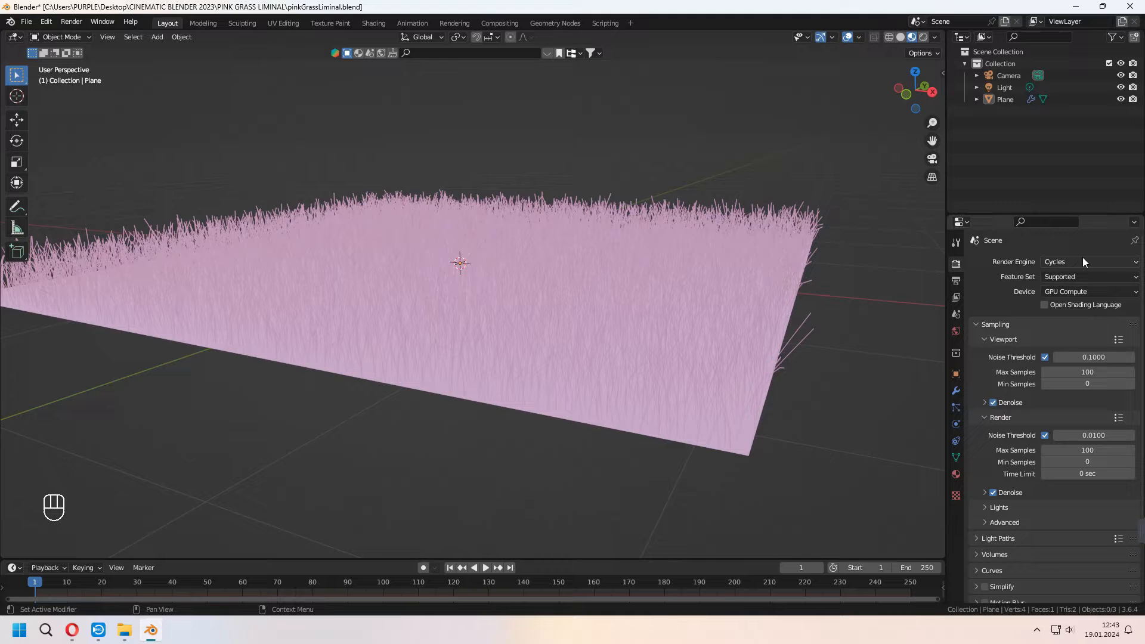
click(923, 37)
mouse_move(788, 145)
middle_down()
mouse_move(694, 257)
mouse_move(650, 263)
mouse_move(644, 331)
middle_up()
scroll(694, 257, up, 5)
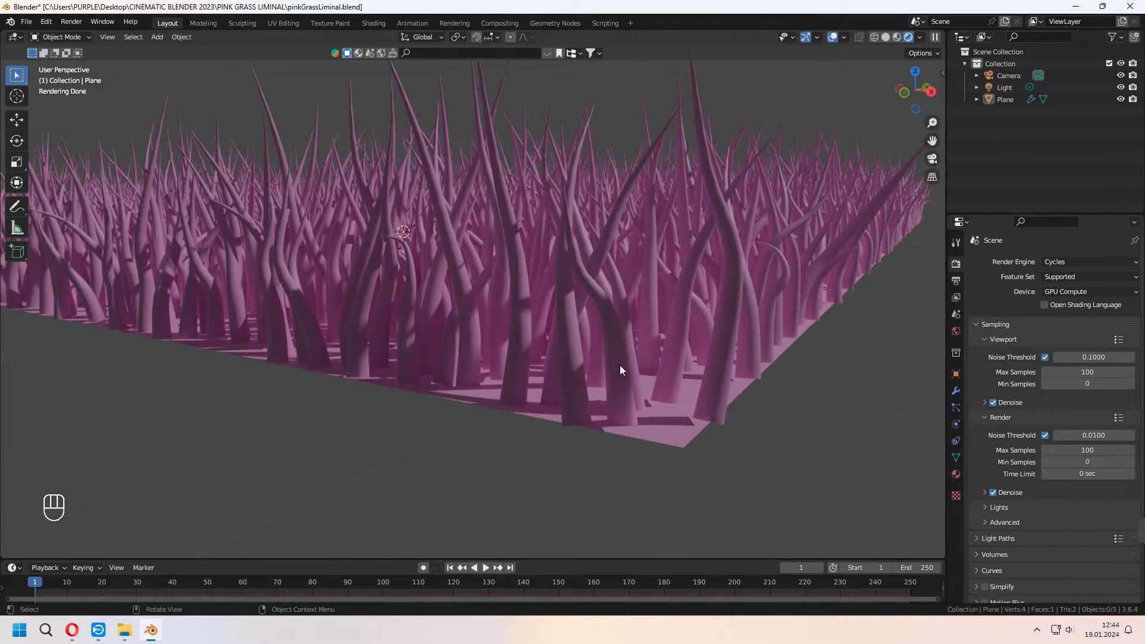
- Thin the grass blades by setting the hair shape's root diameter to 0.21 m
scroll(1007, 433, down, 5)
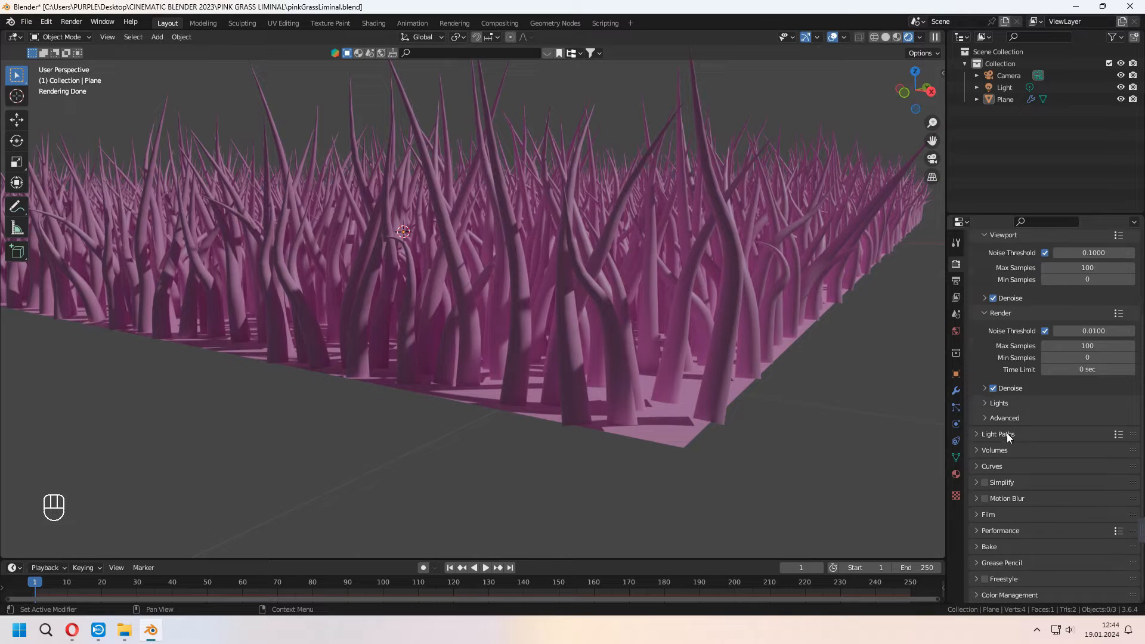
click(955, 408)
scroll(1002, 388, down, 4)
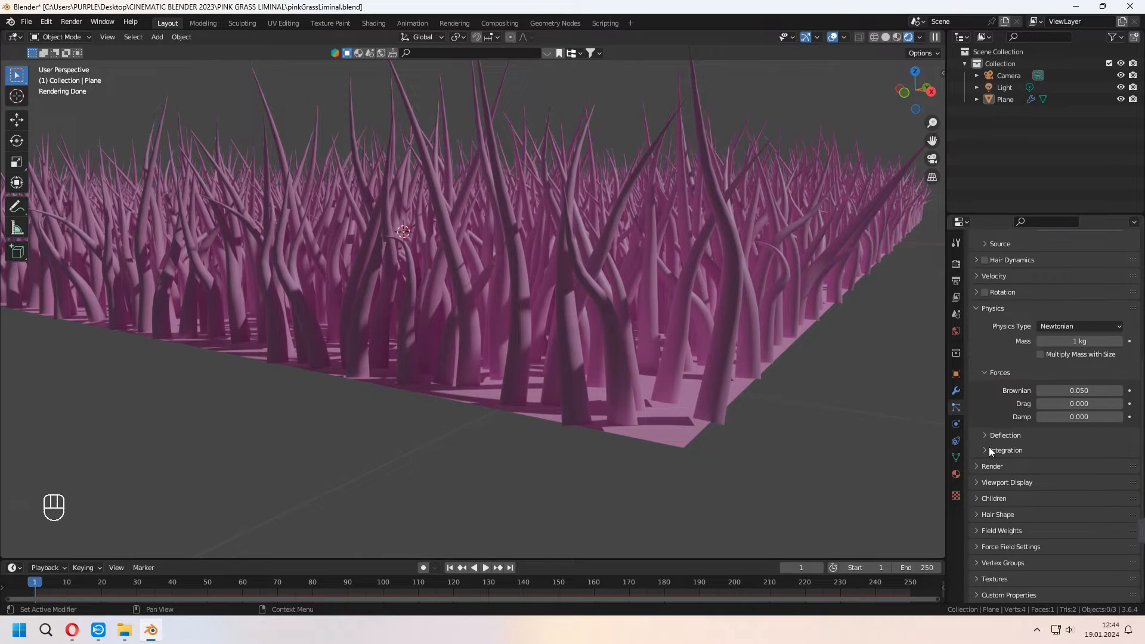
click(977, 515)
scroll(993, 534, down, 3)
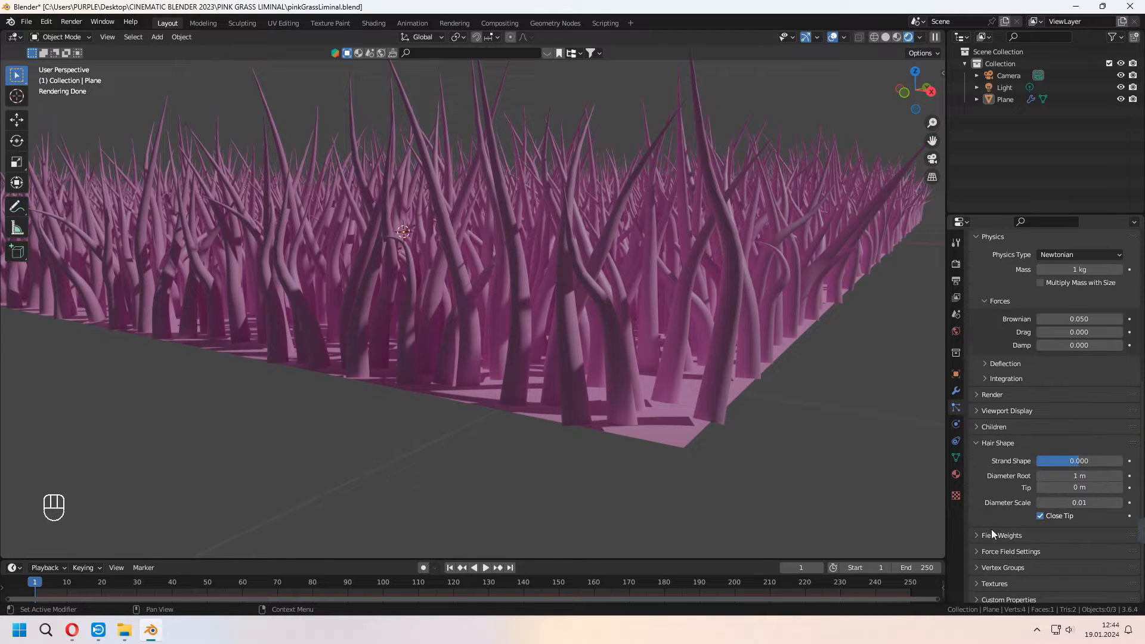
drag(1080, 476, 1035, 476)
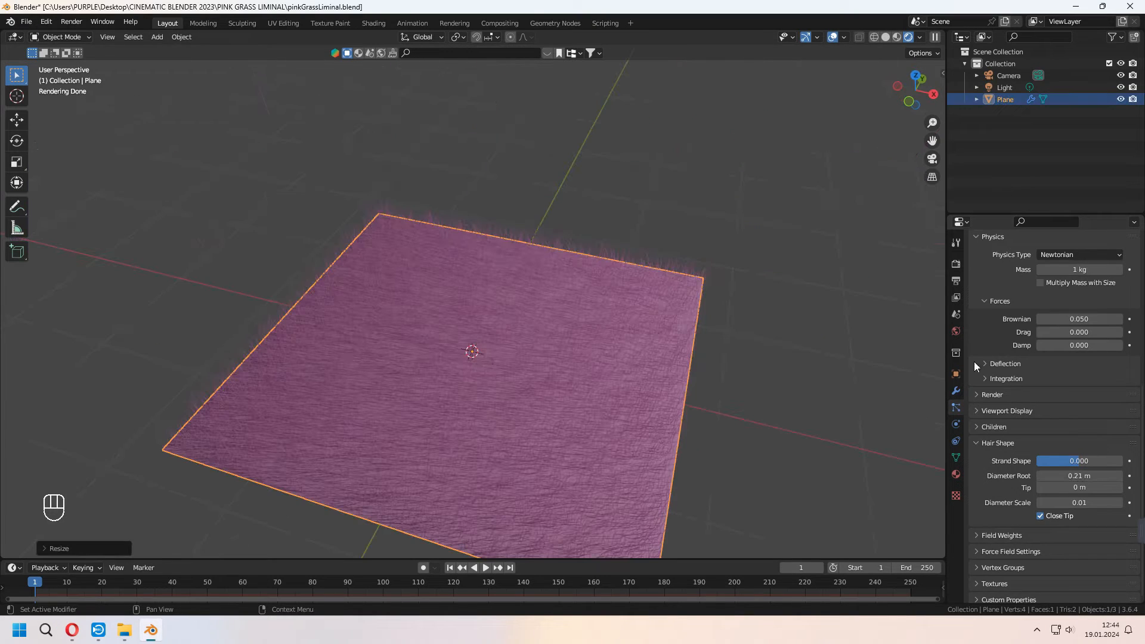
- Increase the number of hair particles on the plane to 30000
scroll(994, 381, up, 10)
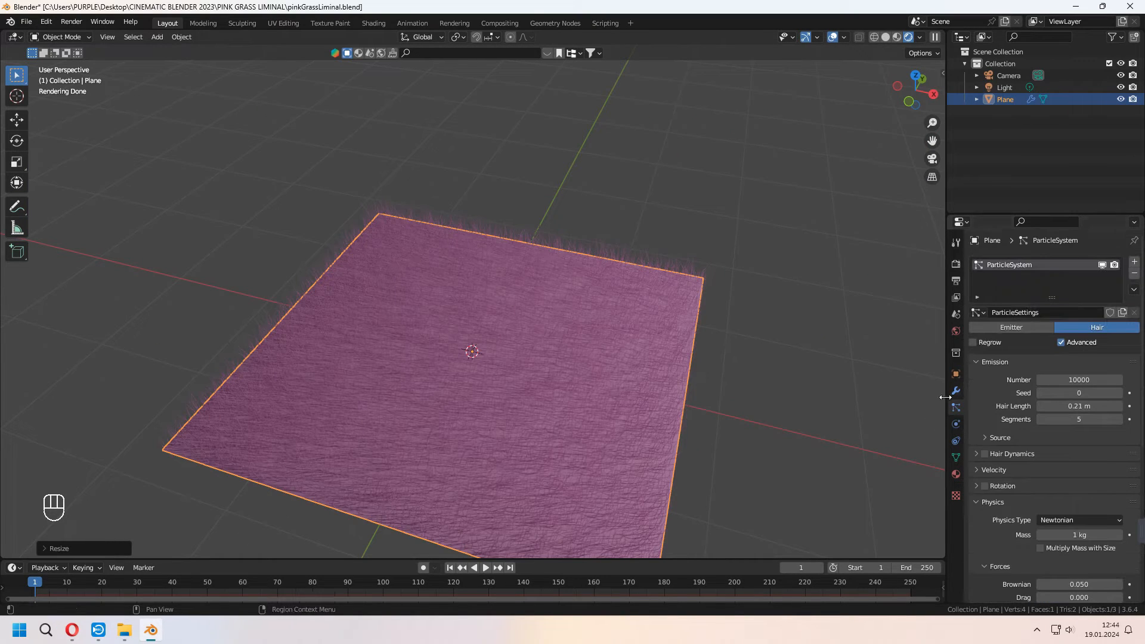
click(1075, 379)
text(30000)
key(Return)
middle_drag(564, 416, 559, 372)
- From the top view, duplicate the grass plane along positive Y so the copy adjoins the original's edge
key(KP_0)
key(KP_7)
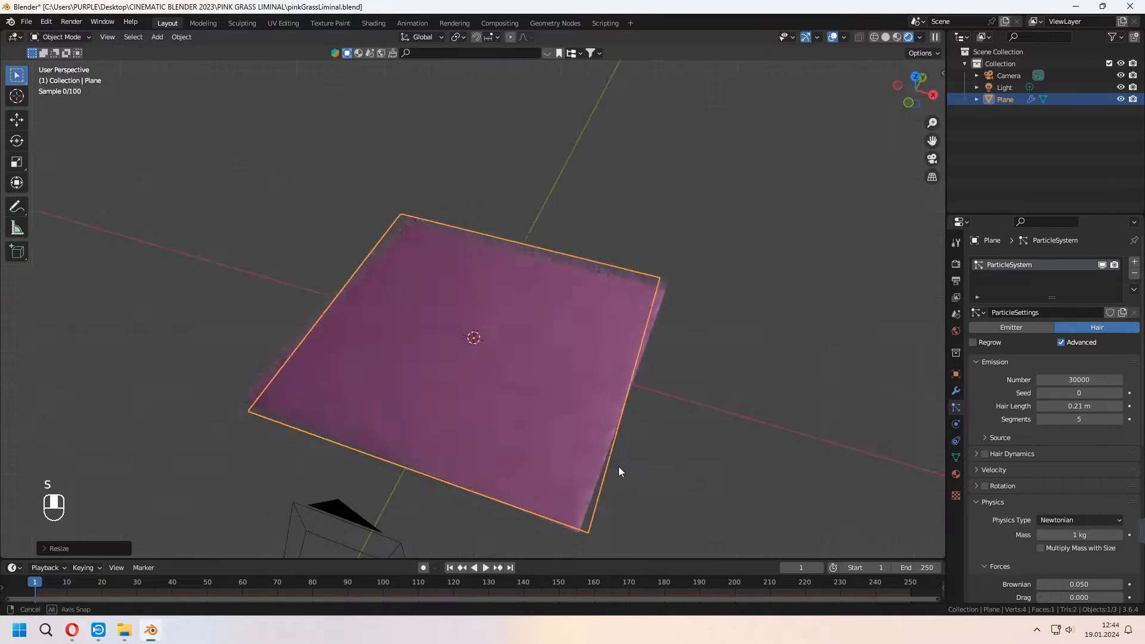
key(shift+d)
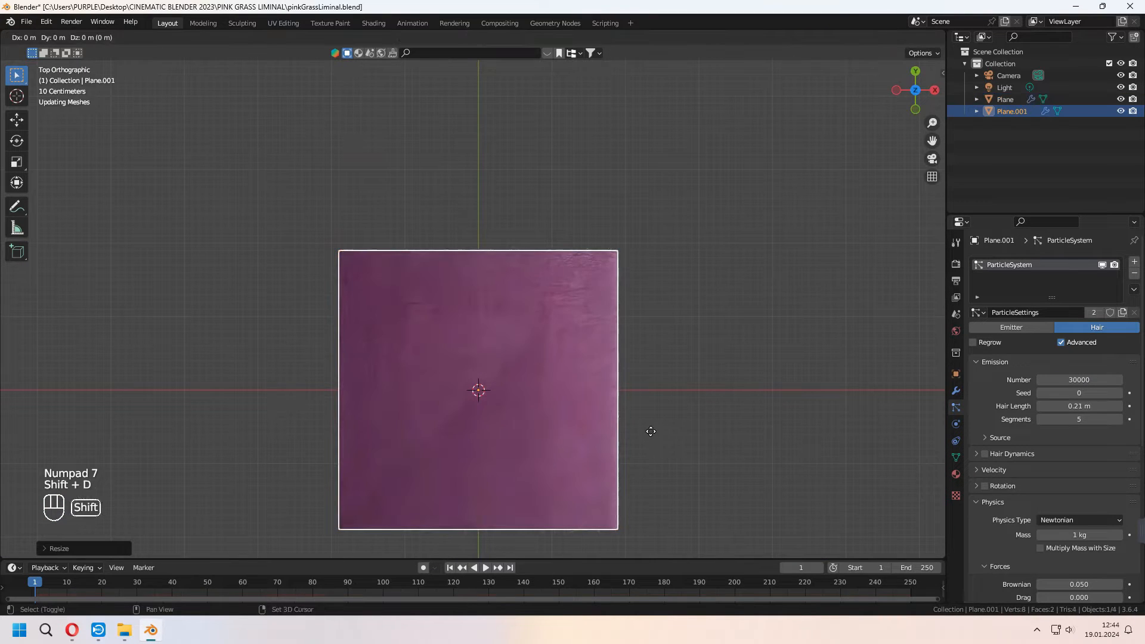
key(y)
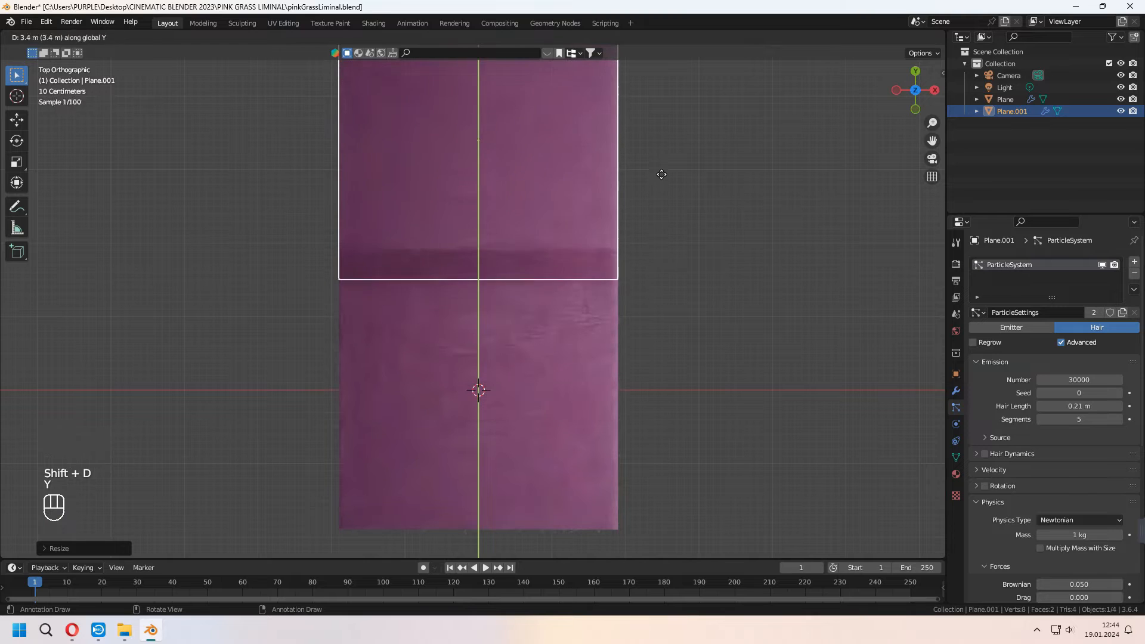
click(660, 160)
- Duplicate both grass planes along X to each side of the originals, forming a three-by-two field
drag(670, 164, 640, 209)
key(shift+d)
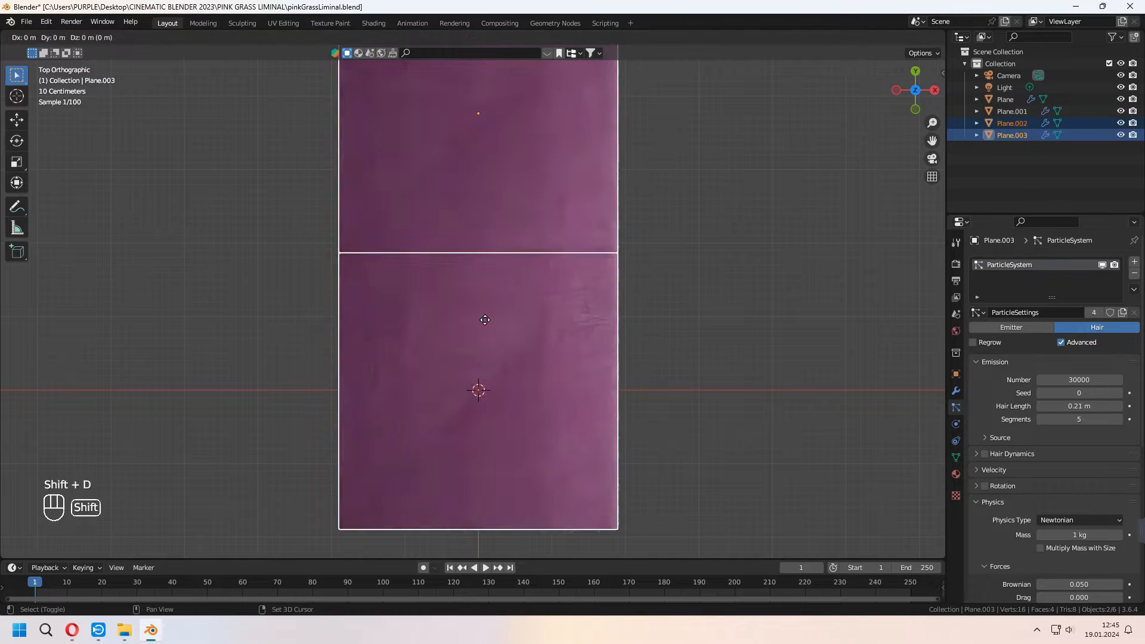
key(x)
click(771, 320)
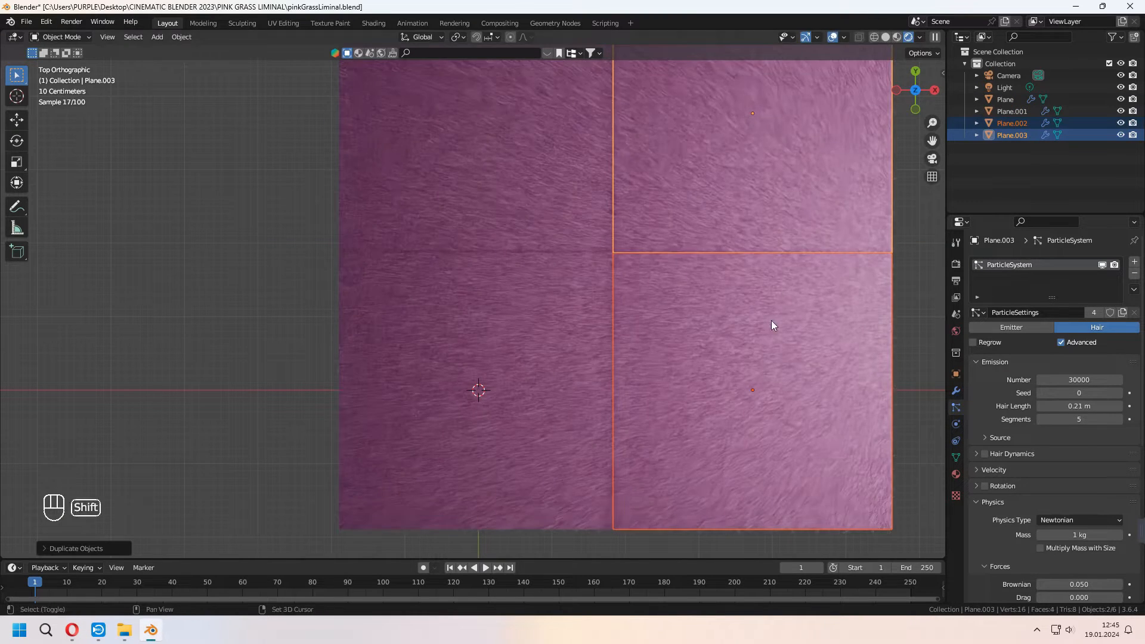
key(shift+d)
key(x)
click(206, 326)
- Check the grass field around the camera and save the file
key(KP_0)
middle_drag(543, 173, 478, 58)
key(ctrl+s)
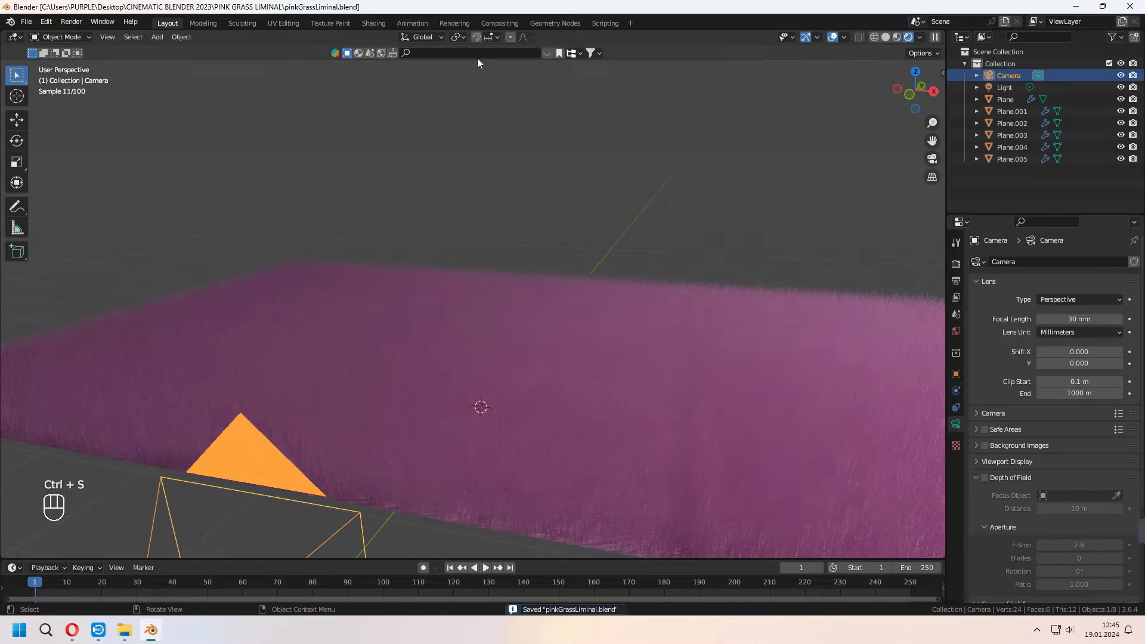
- Open the World node tree in the Shading workspace
click(374, 24)
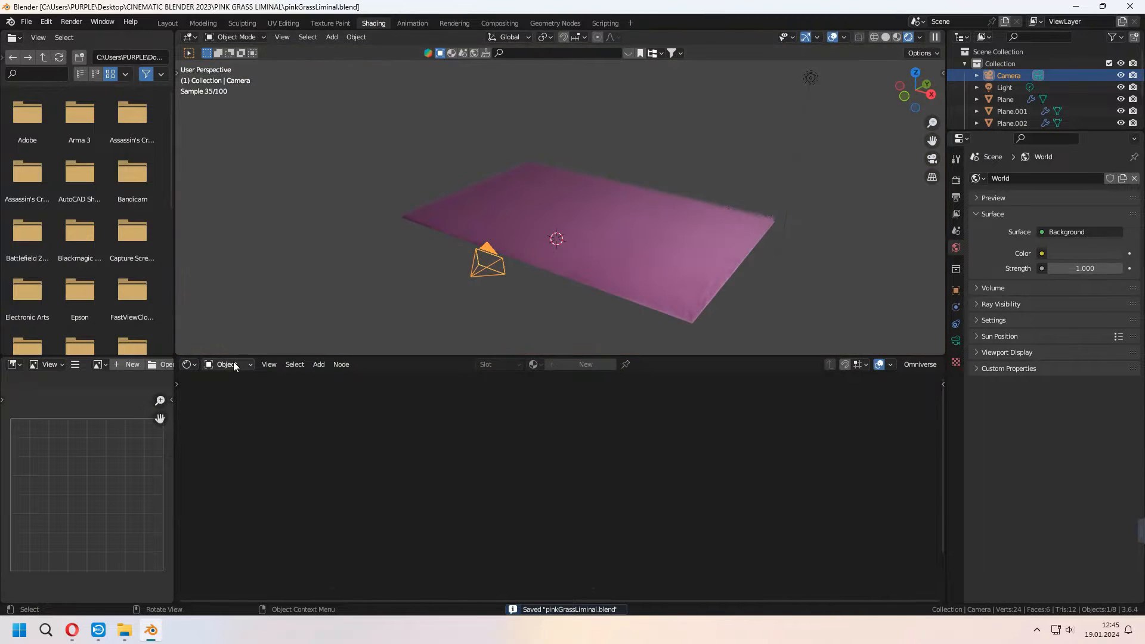
click(234, 364)
click(223, 391)
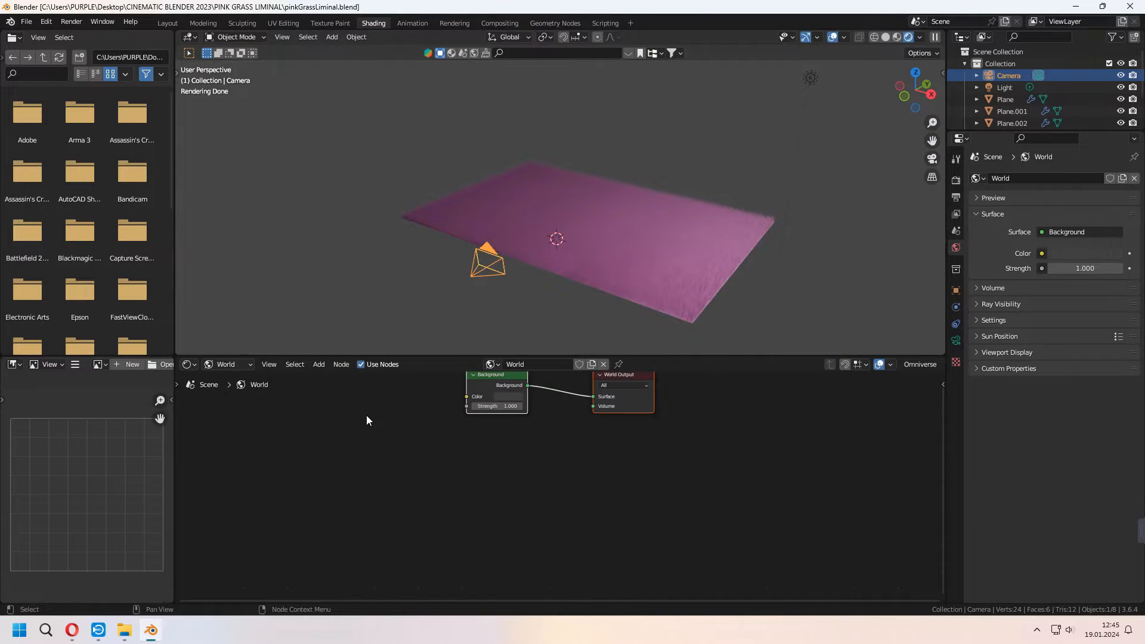
- Delete the default light from the scene
click(810, 78)
key(x)
click(812, 80)
scroll(679, 224, up, 2)
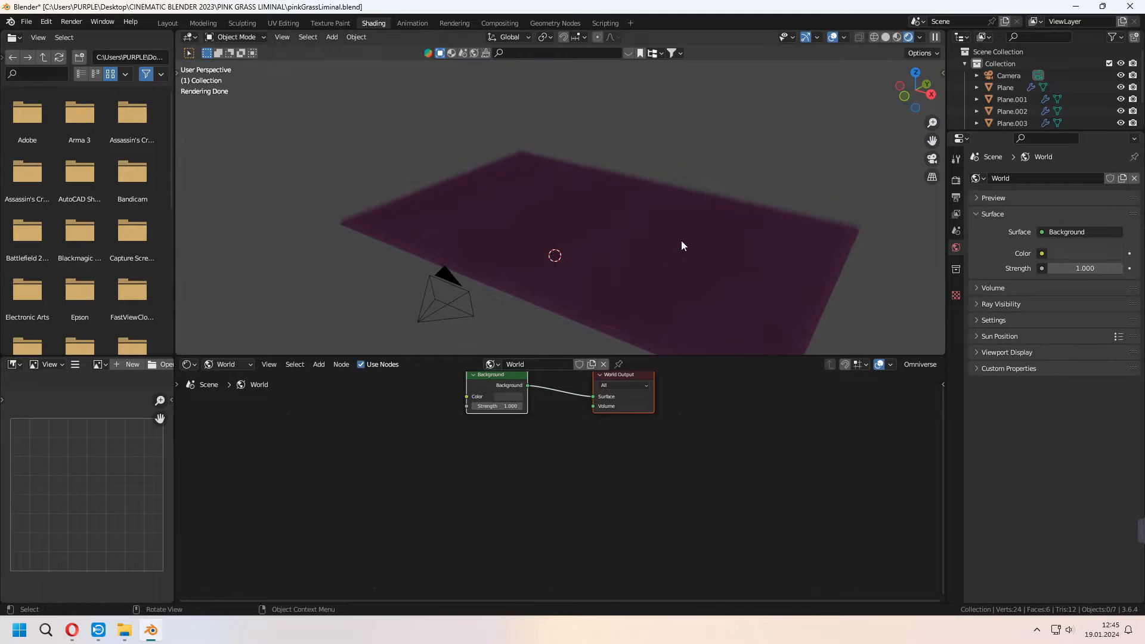
- Look up the 2K EXR of the Belfast Sunset (Pure Sky) HDRI on Poly Haven in Opera and return to Blender
click(72, 631)
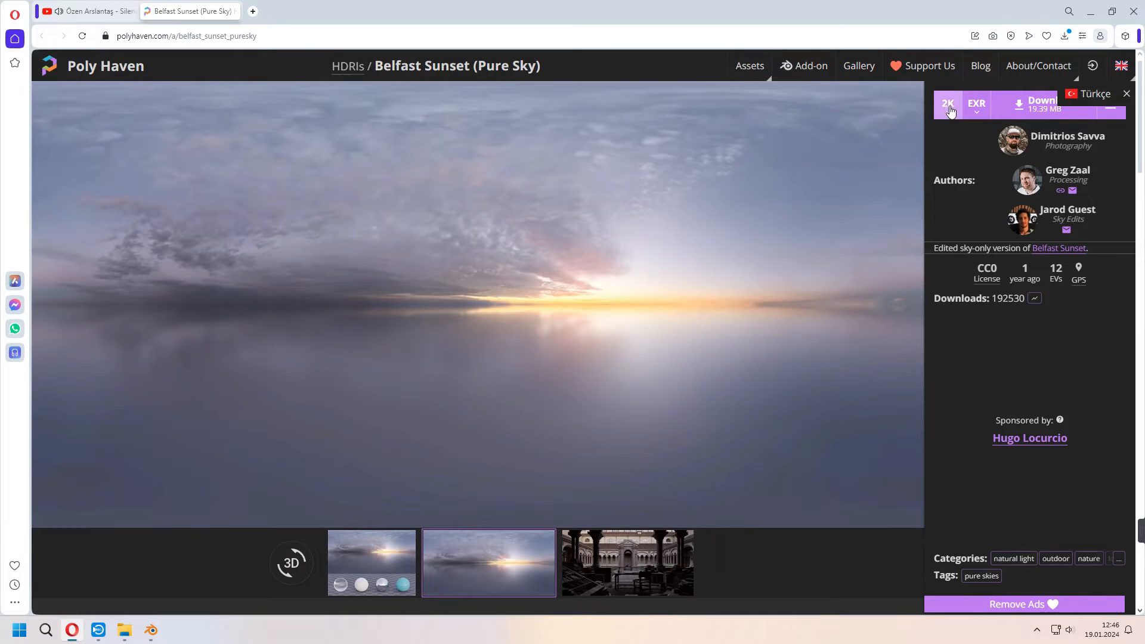
click(151, 631)
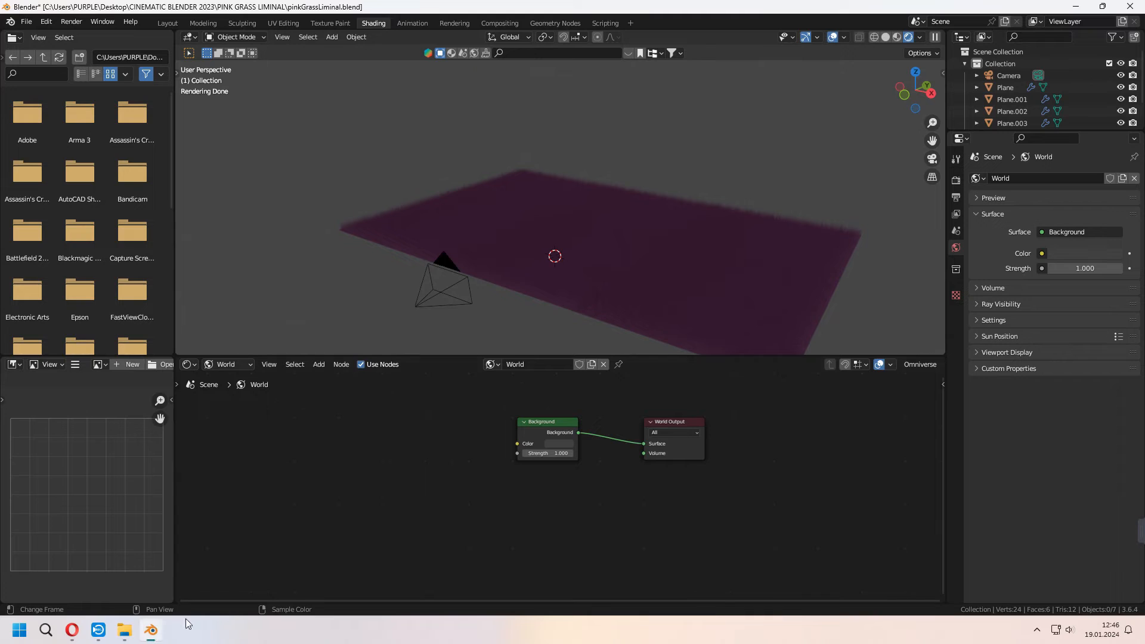
- Add an Environment Texture node and connect its color to the Background node's color
key(shift+a)
text(env)
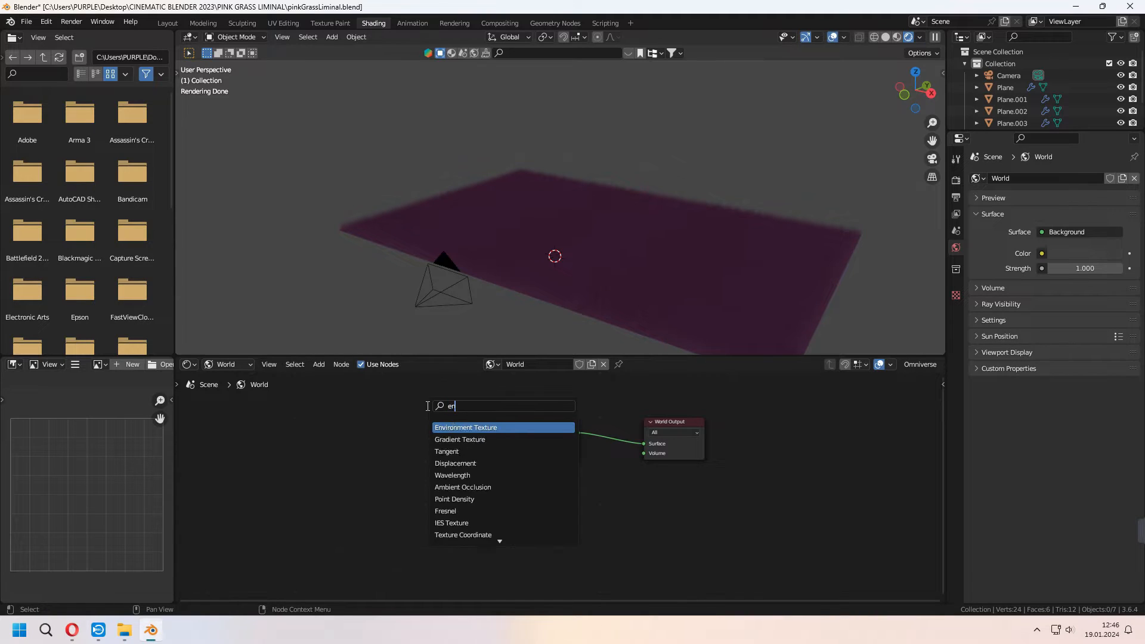
click(461, 428)
click(419, 429)
drag(422, 425, 516, 443)
- Load belfast_sunset_puresky_2k.exr into the Environment Texture node
click(402, 438)
click(427, 195)
double_click(427, 195)
click(423, 207)
click(779, 476)
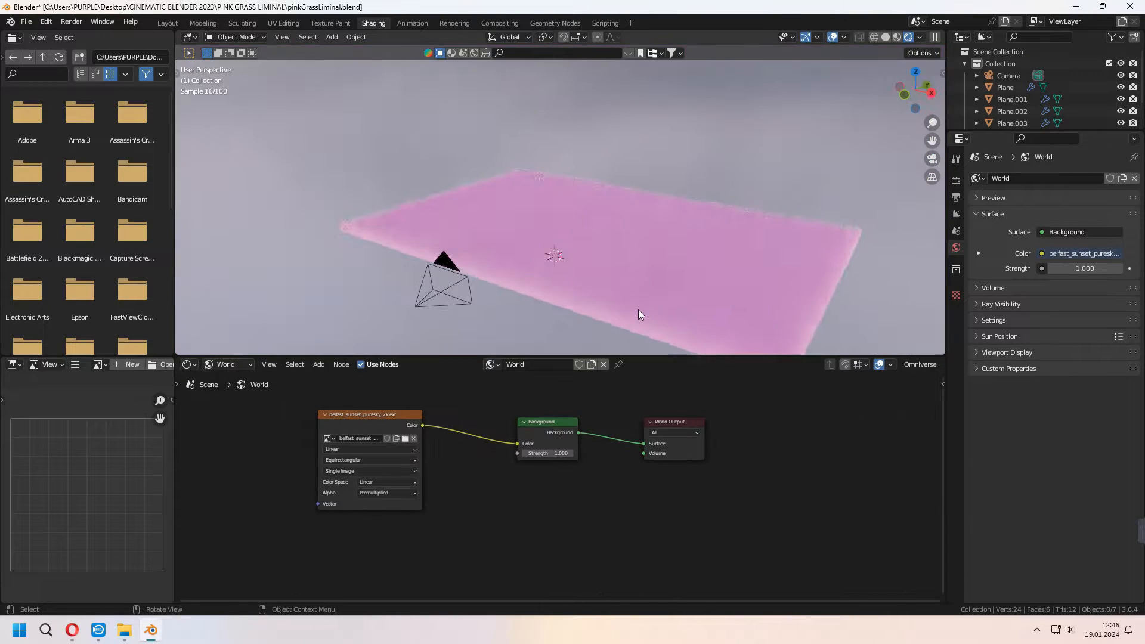
- In camera view, add Texture Coordinate and Mapping nodes to the environment texture and set the Z rotation to 256°
key(KP_0)
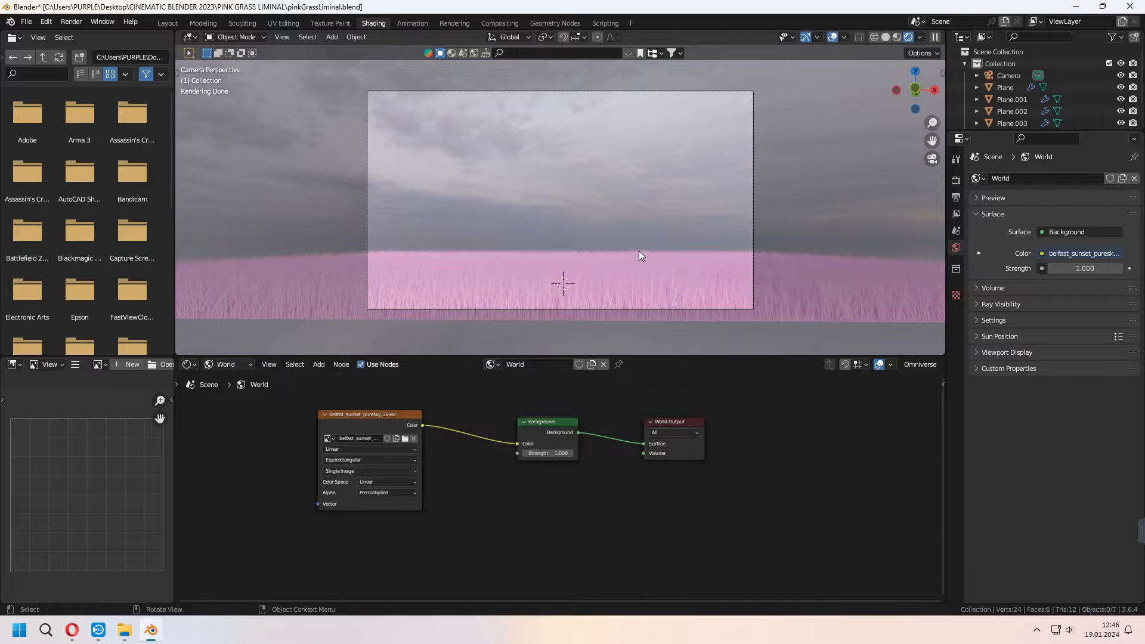
key(ctrl+t)
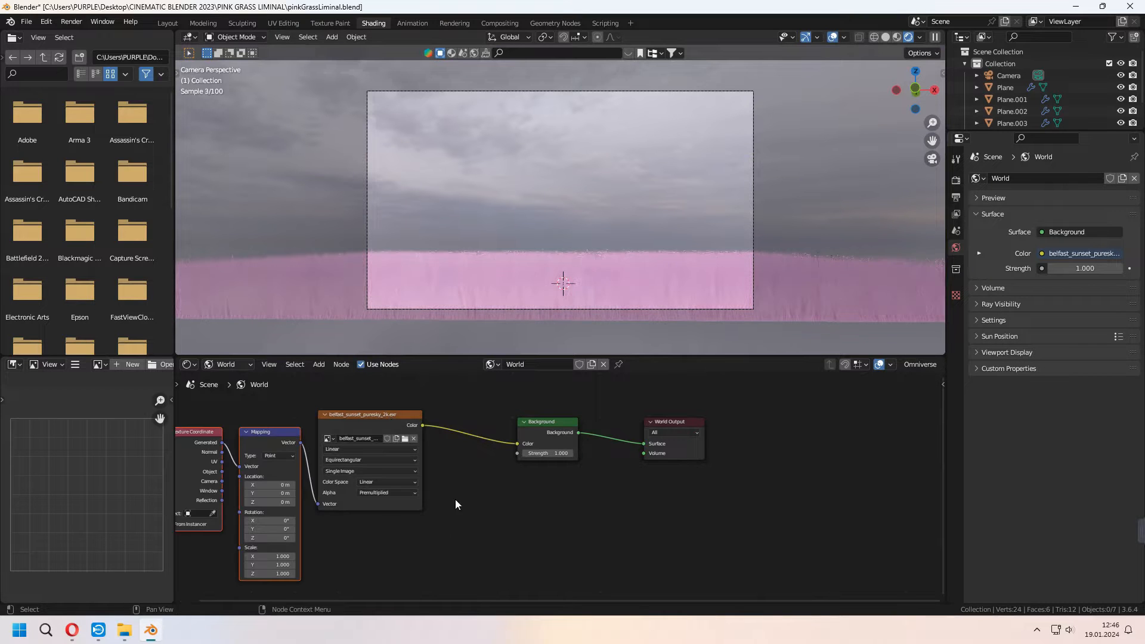
middle_drag(456, 499, 658, 501)
scroll(558, 513, up, 2)
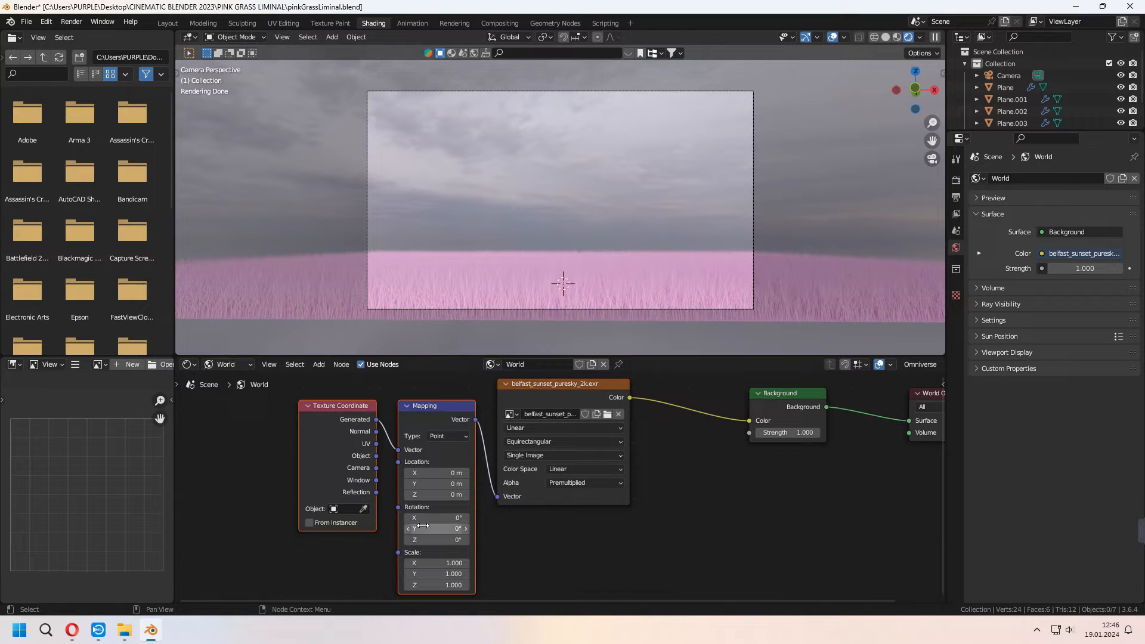
mouse_move(438, 540)
mouse_down()
mouse_move(588, 540)
mouse_move(433, 541)
mouse_up()
- Insert an RGB Curves node between the environment texture and Background, and add a curve point at about 0.58, 0.51
middle_drag(724, 554, 567, 609)
key(shift+a)
text(rgb)
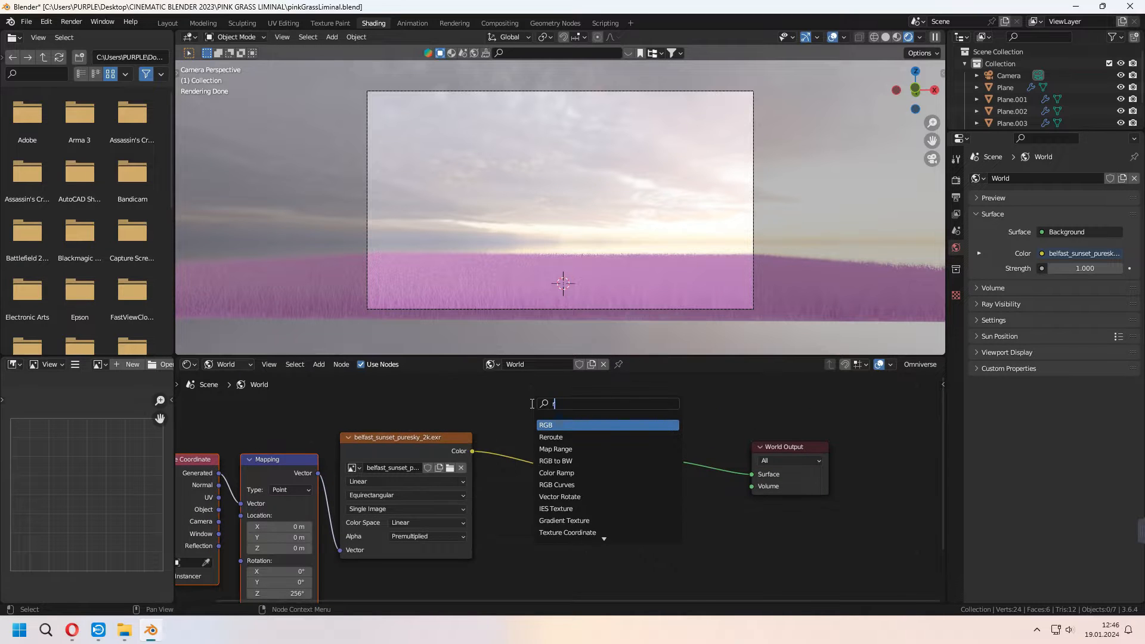
click(570, 449)
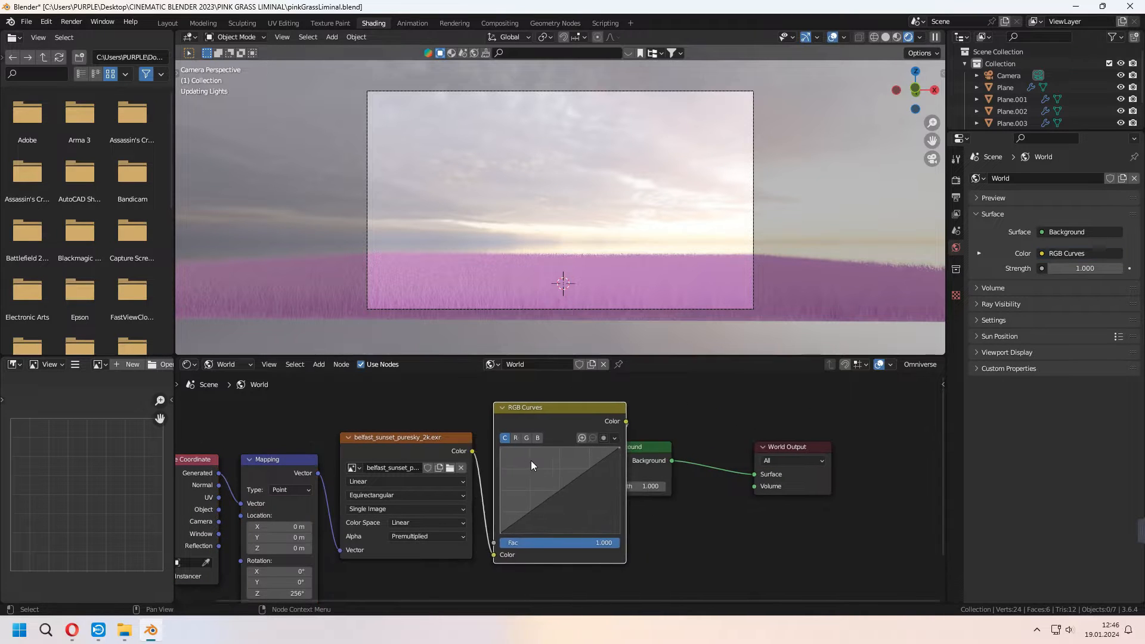
click(530, 460)
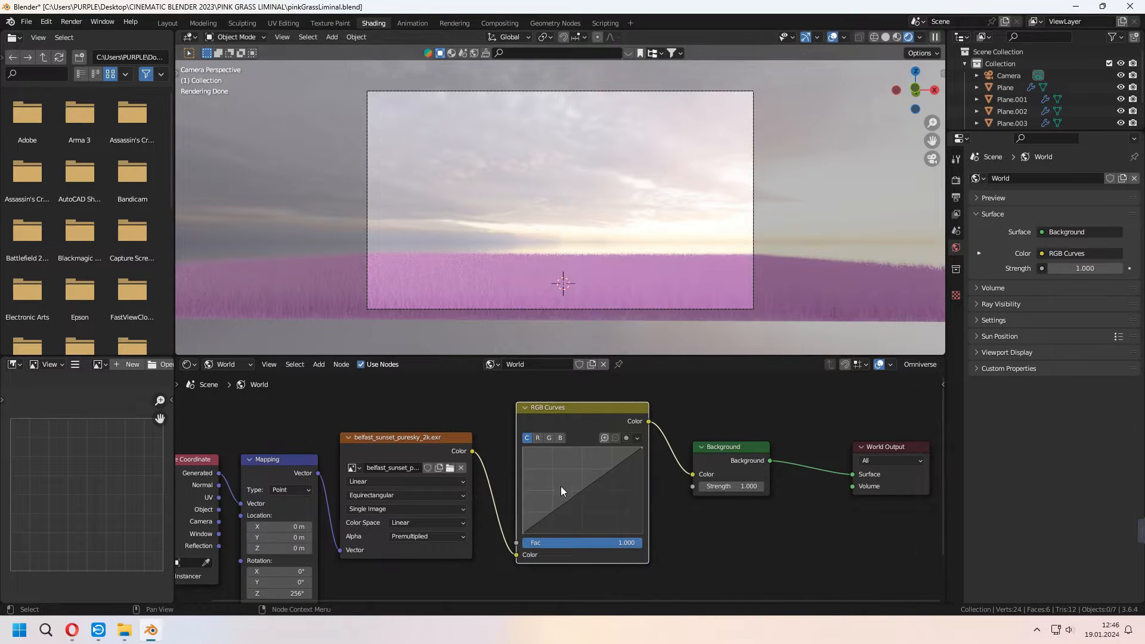
click(588, 488)
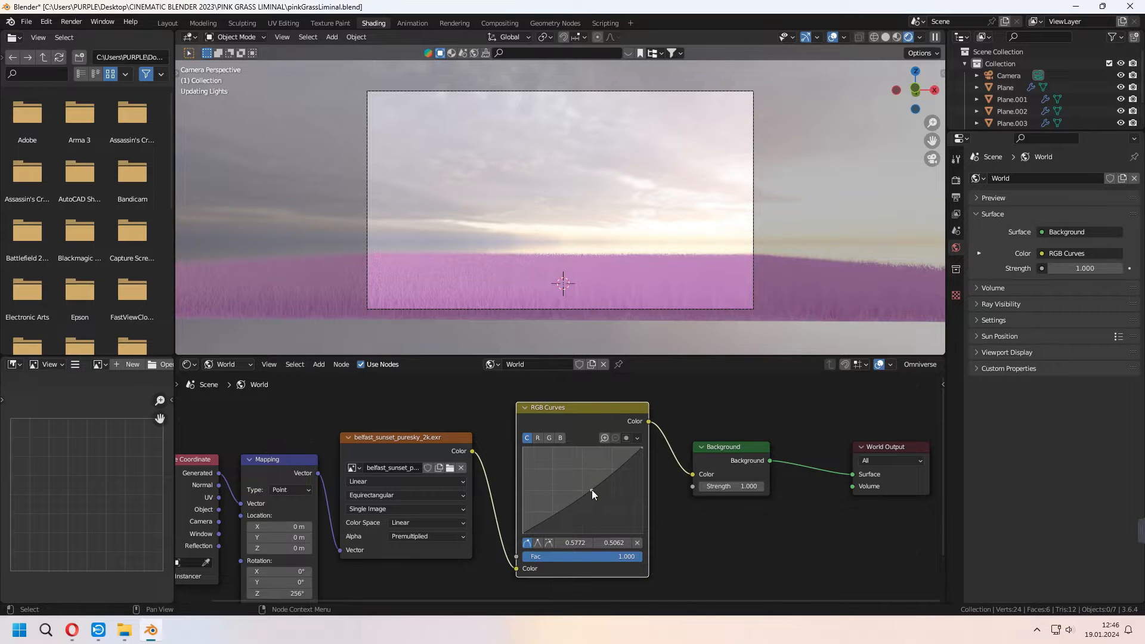
- Move the red channel's curve point to about 0.54, 0.64 and set the sky mapping's Z rotation to about 381°
mouse_move(593, 489)
mouse_down()
mouse_move(606, 502)
mouse_move(588, 482)
mouse_up()
click(540, 438)
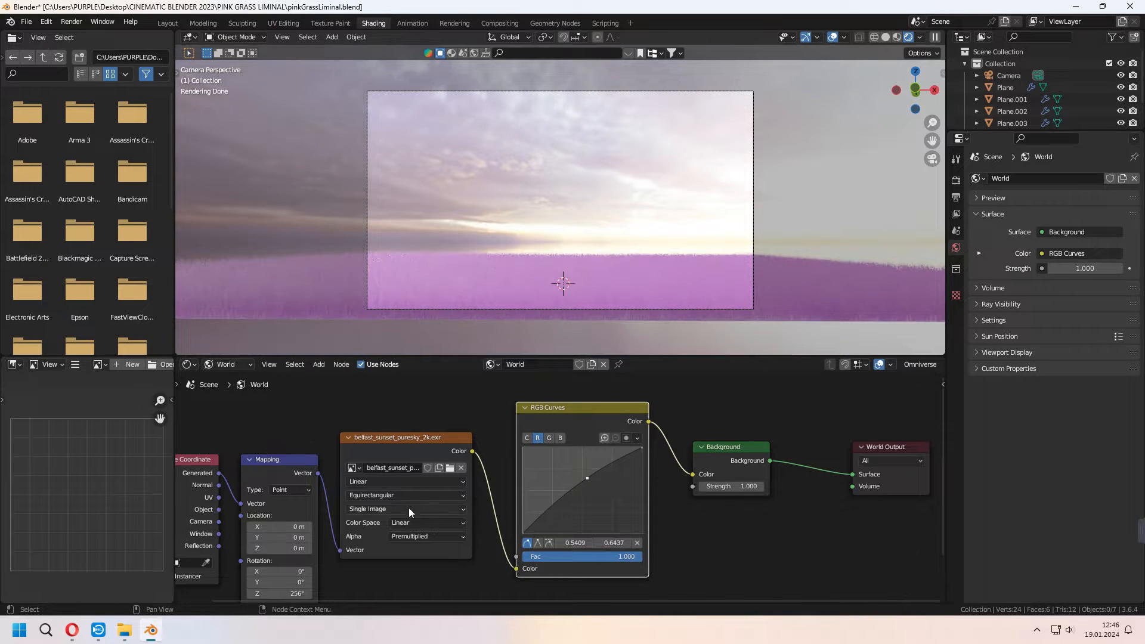
middle_drag(385, 578, 407, 548)
drag(304, 563, 387, 563)
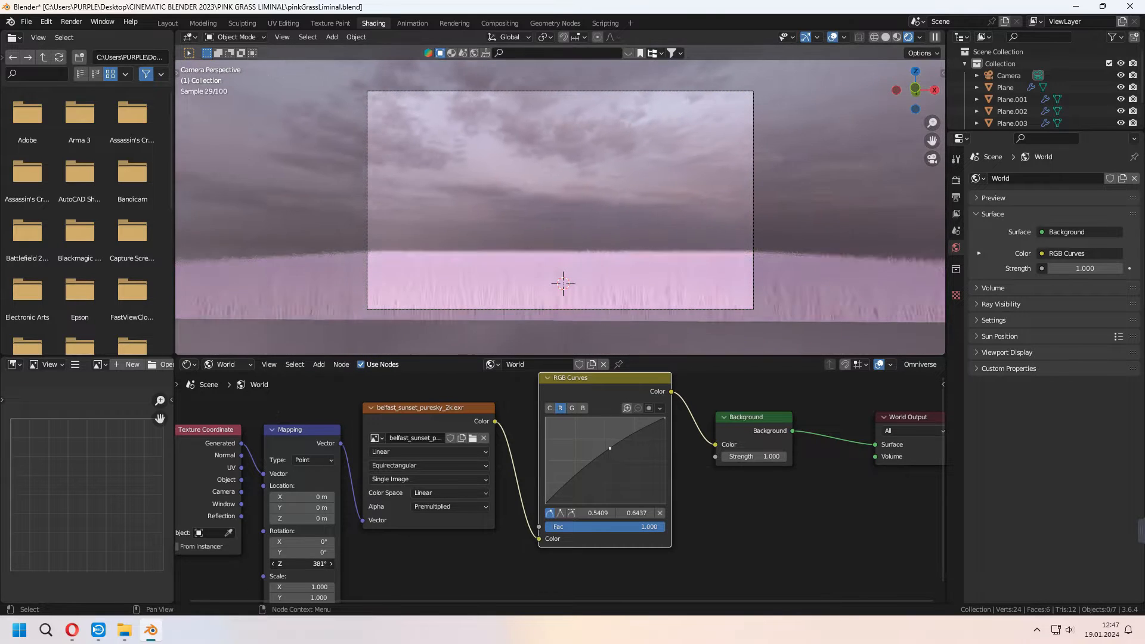
click(571, 408)
- Switch the shader editor to object materials, add a cube and scale it up about 2.2 times
click(226, 364)
click(223, 375)
middle_drag(540, 197, 474, 177)
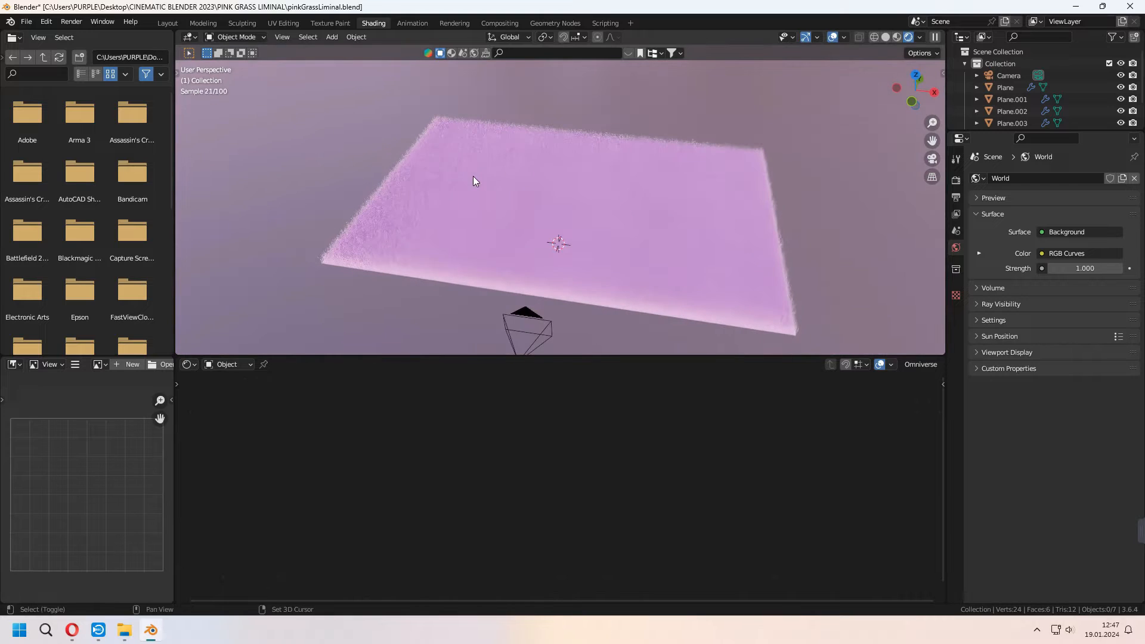
key(shift+a)
mouse_move(474, 177)
click(544, 182)
key(s)
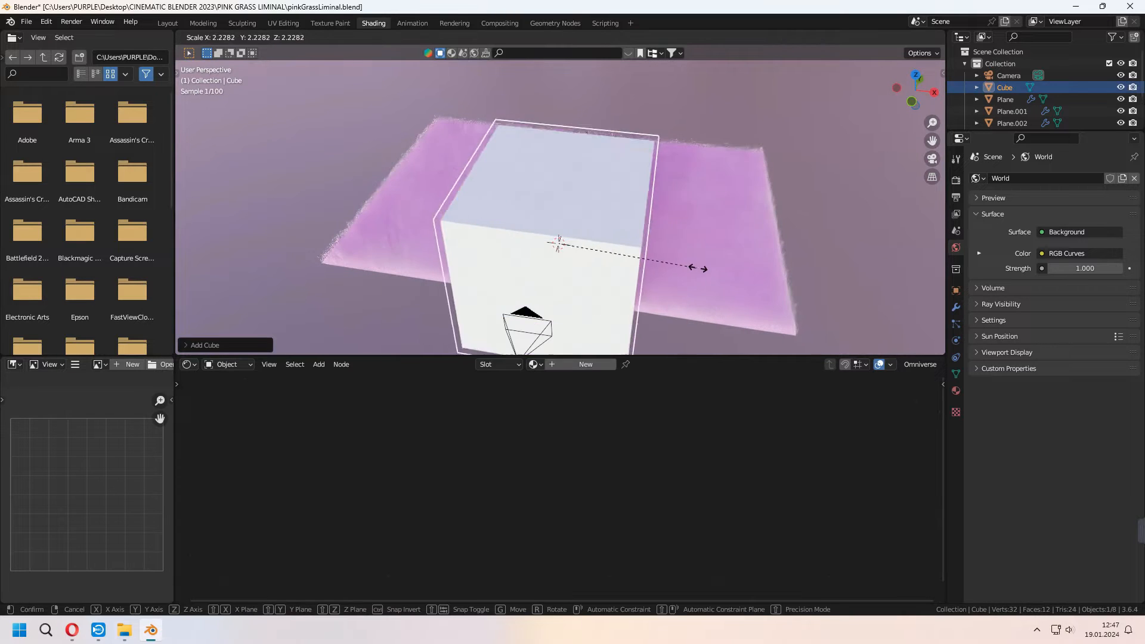
click(697, 266)
- Scale the cube in X and Y only until it extends well beyond the grass field
middle_drag(692, 265, 639, 253)
scroll(629, 248, down, 3)
key(s)
key(shift+z)
click(715, 242)
middle_drag(713, 239, 596, 189)
scroll(596, 189, up, 5)
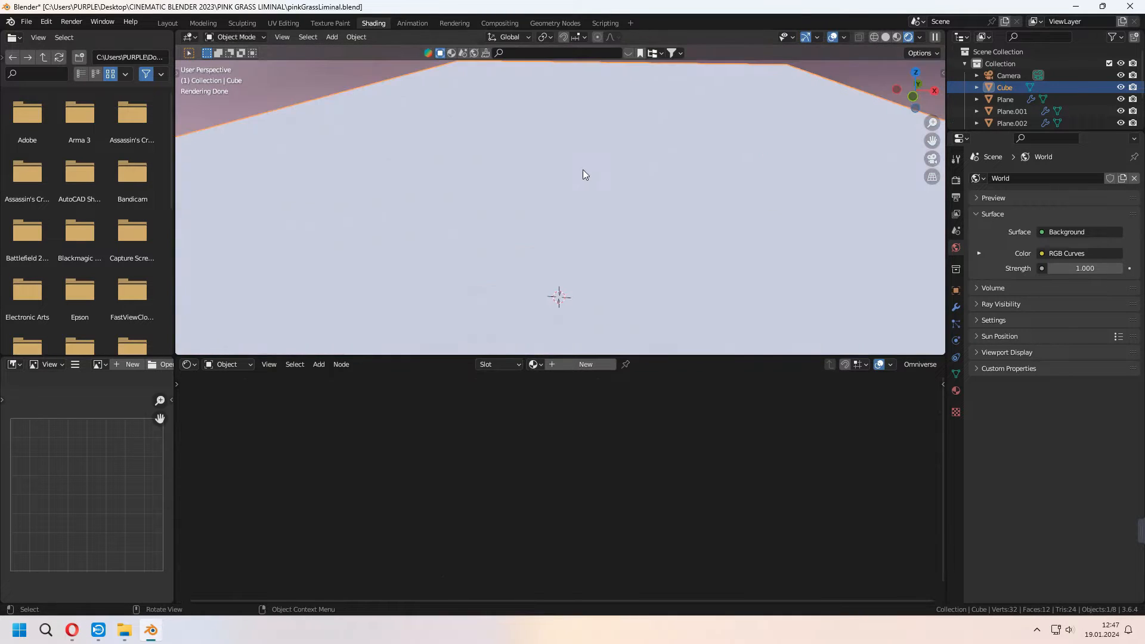
- Create a material named fog on the cube and delete its Principled BSDF node
double_click(572, 364)
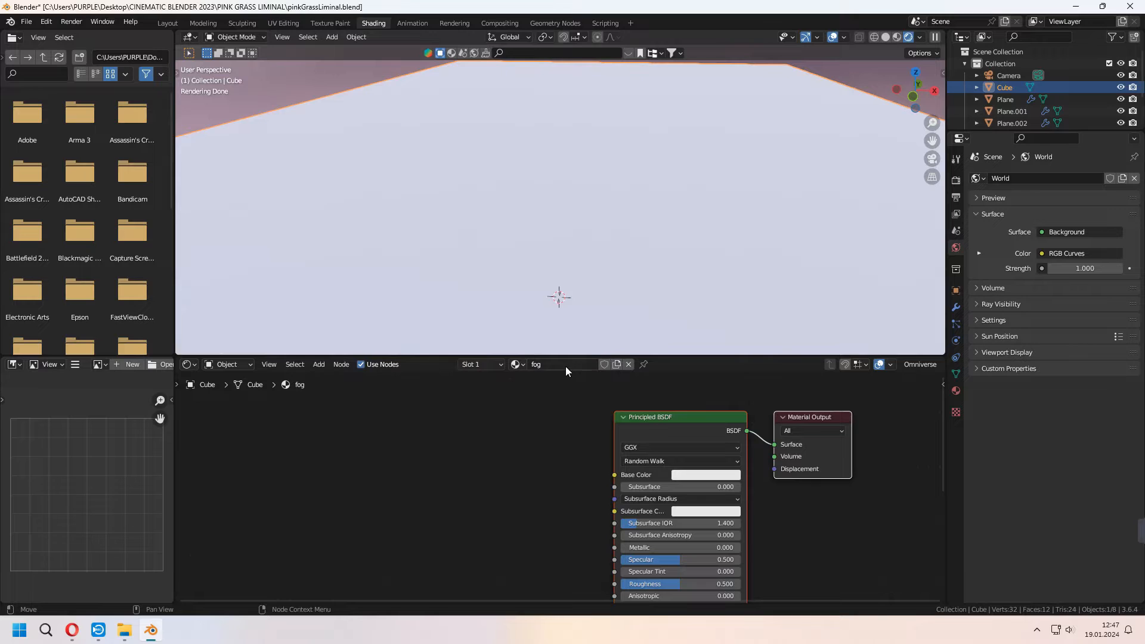
click(653, 416)
key(x)
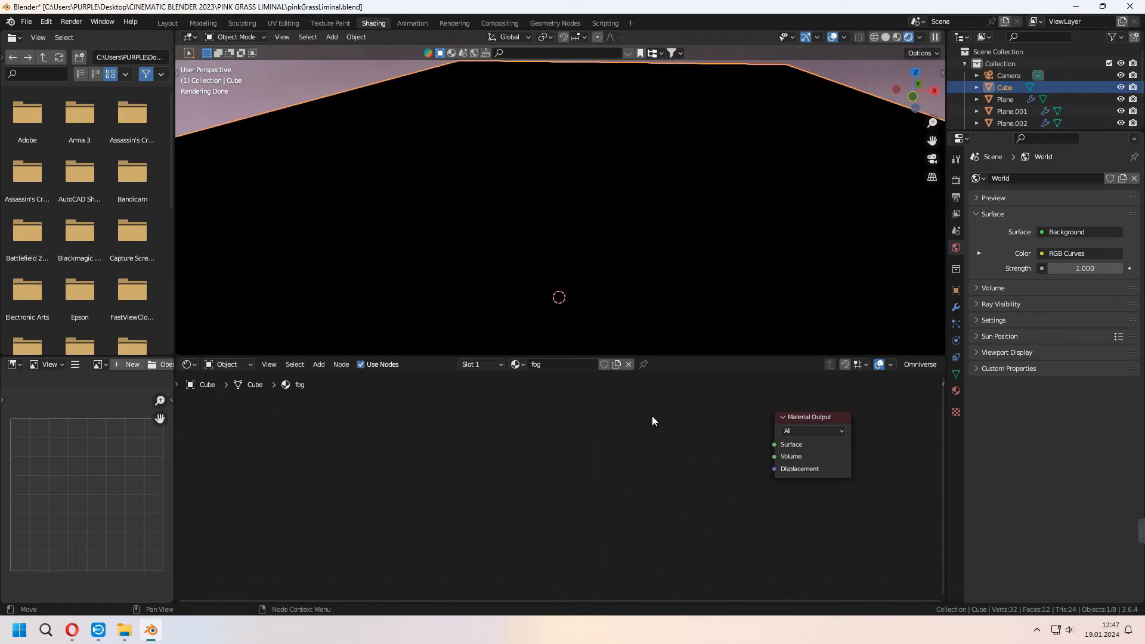
- Add a Principled Volume node and connect it to the Volume input of the Material Output
key(shift+a)
click(652, 416)
text(pr)
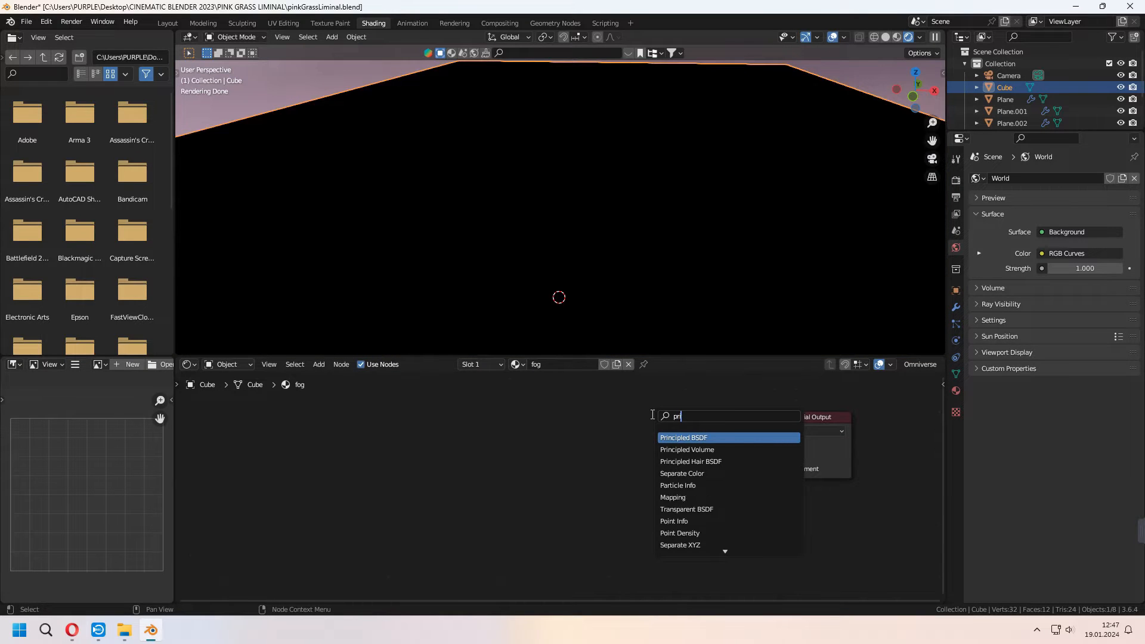
click(687, 450)
click(641, 424)
drag(636, 423, 714, 436)
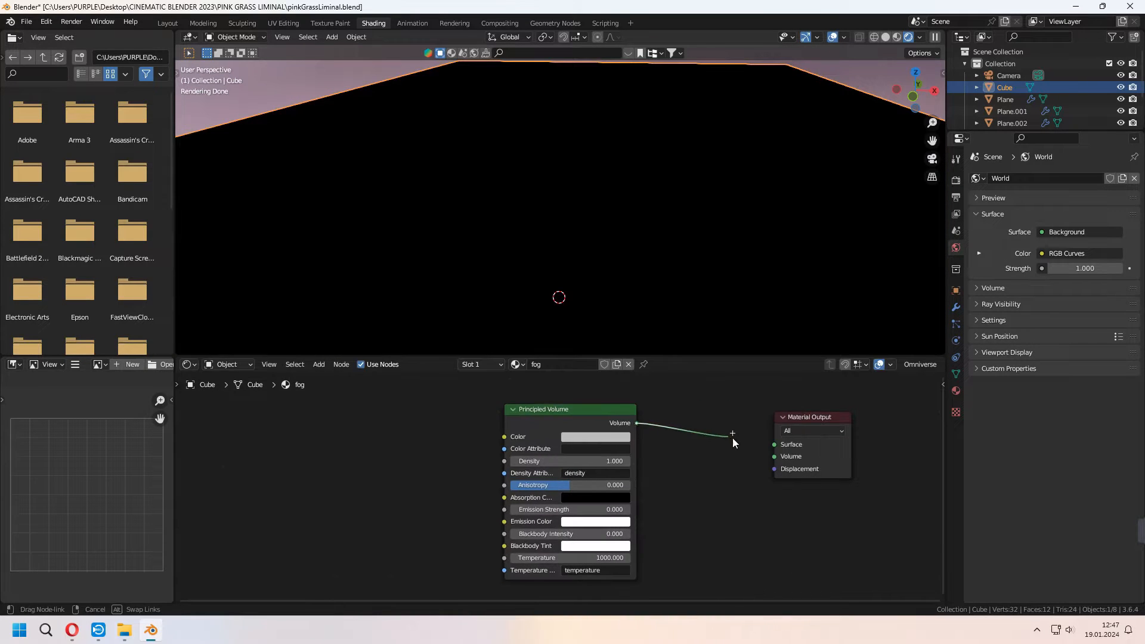
drag(777, 463, 774, 456)
- Add a Noise Texture node before the Principled Volume node
middle_drag(659, 488, 732, 494)
key(shift+a)
click(485, 408)
text(noi)
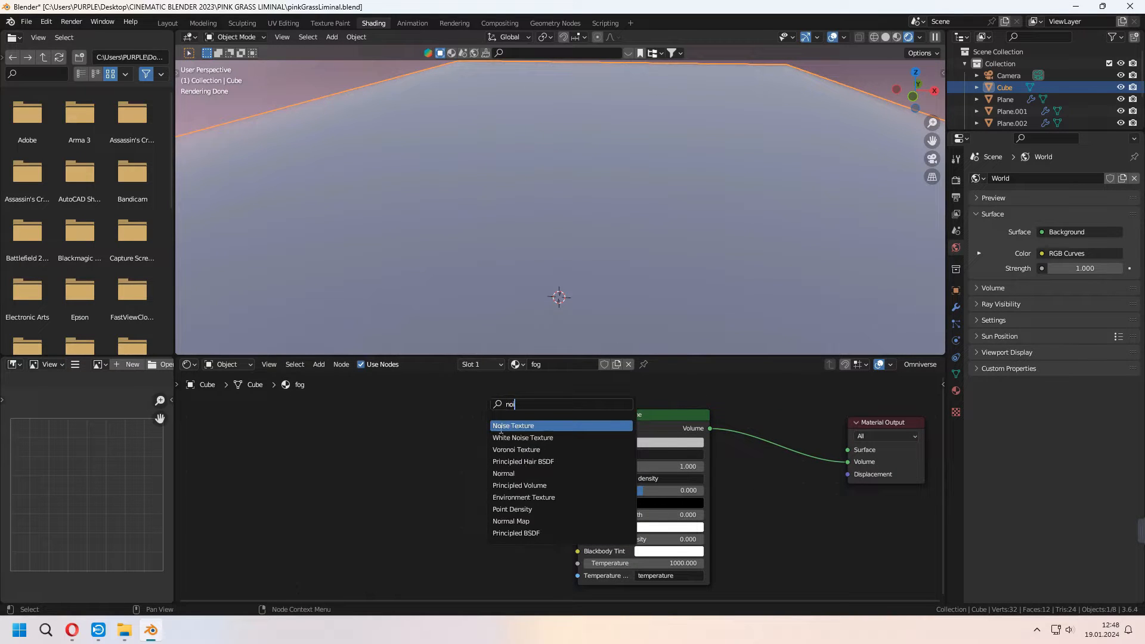
click(501, 428)
click(289, 438)
- Add a Color Ramp node and connect its color to the Emission Strength of the Principled Volume
key(shift+a)
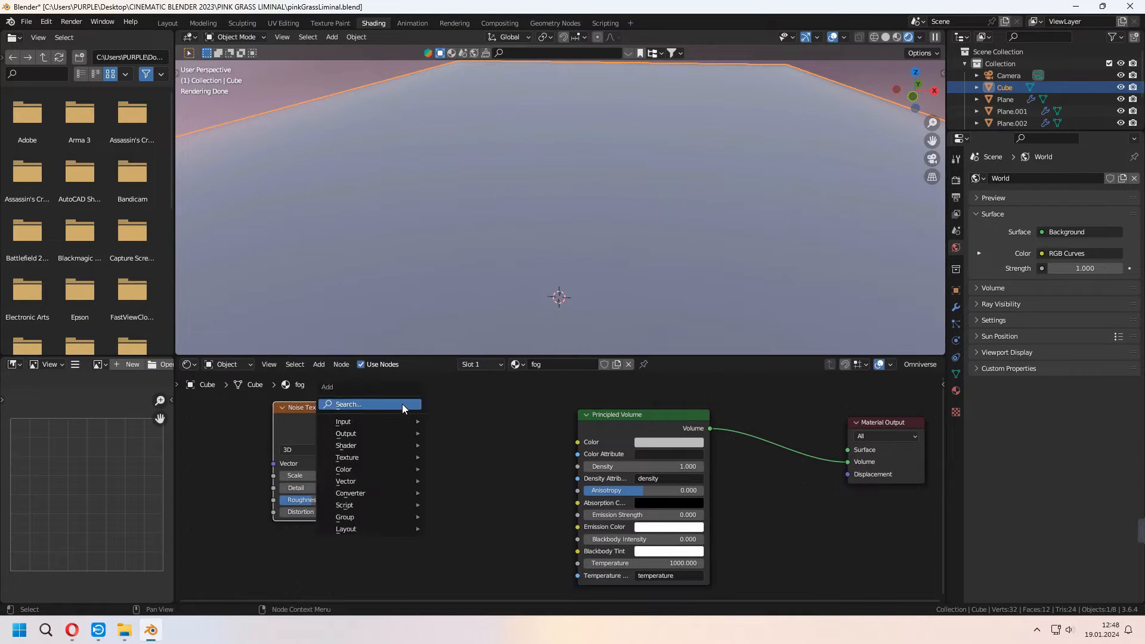
click(403, 404)
text(c)
click(415, 444)
drag(511, 416, 545, 443)
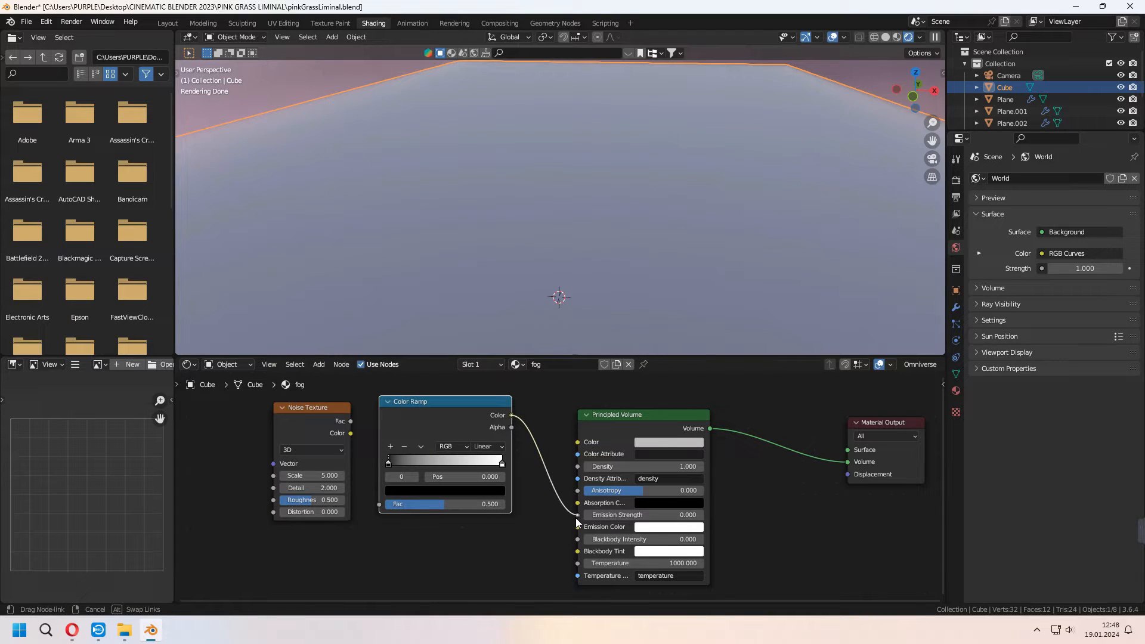
drag(576, 523, 578, 516)
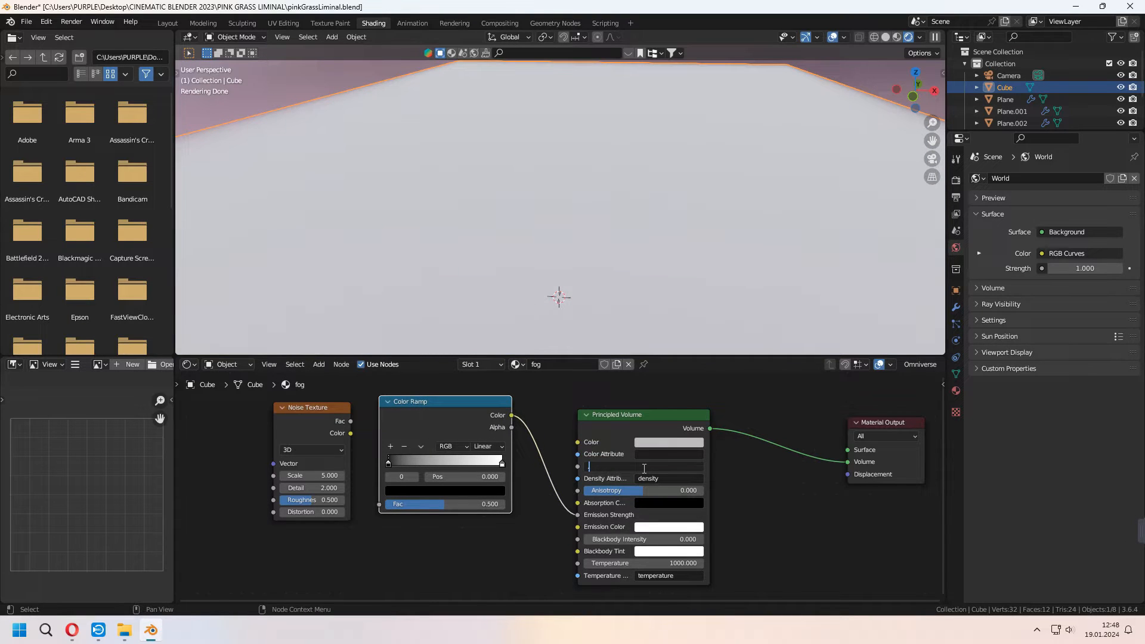
- Set the volume density to 0.010, connect the noise Fac to the Color Ramp, and add Texture Coordinate and Mapping nodes
key(Return)
drag(331, 412, 379, 505)
middle_drag(328, 527, 448, 530)
key(ctrl+t)
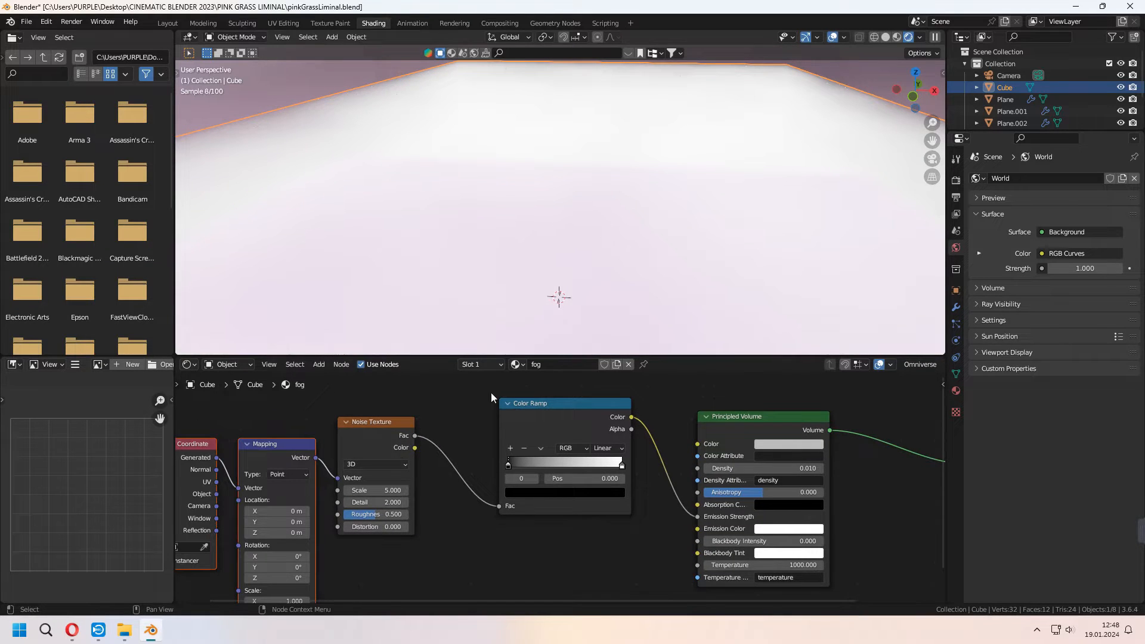
- In camera view, move the Color Ramp's black stop to position 0.791
key(KP_0)
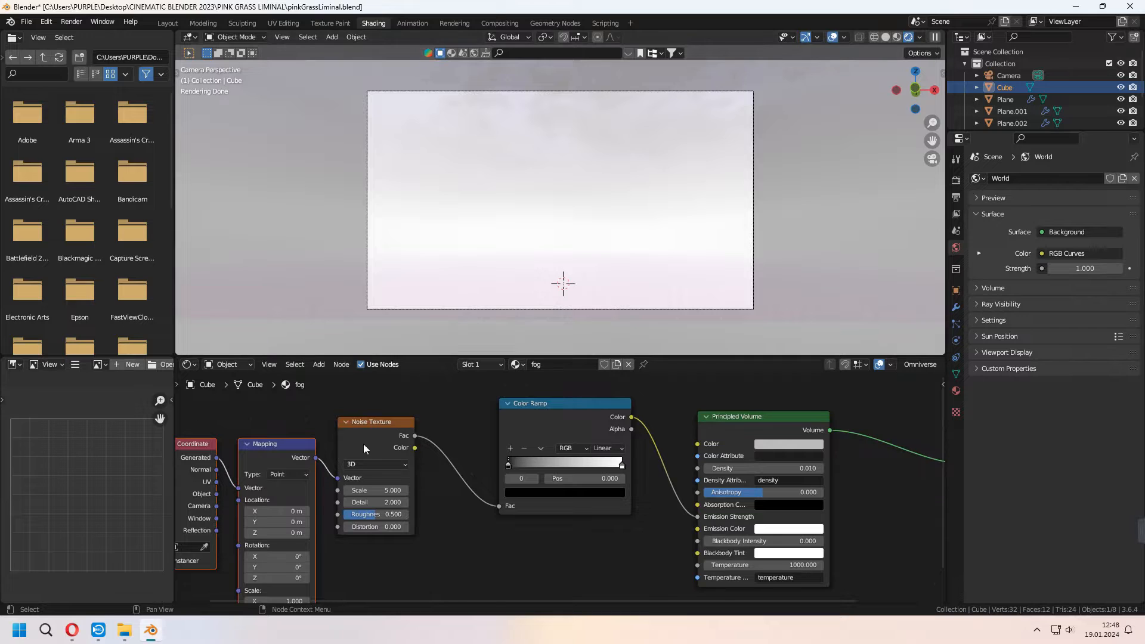
middle_drag(356, 475, 358, 420)
drag(508, 410, 605, 410)
middle_drag(682, 417, 656, 471)
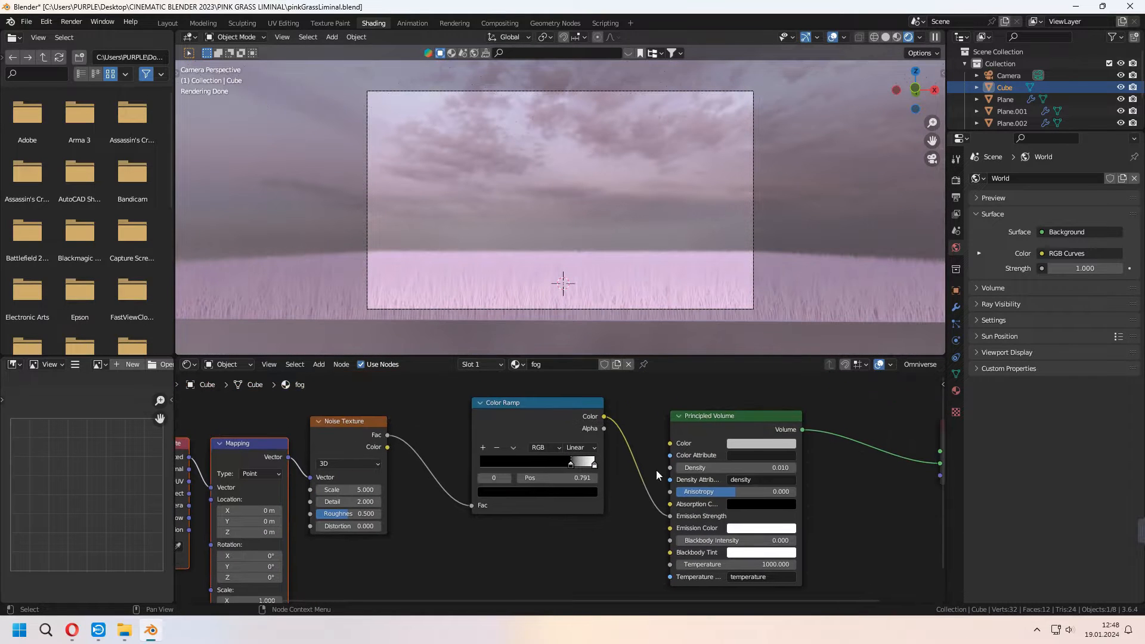
- Set the Principled Volume color to a muted pink
click(752, 447)
mouse_move(773, 322)
mouse_down()
mouse_move(793, 345)
mouse_move(779, 331)
mouse_up()
scroll(607, 230, up, 1)
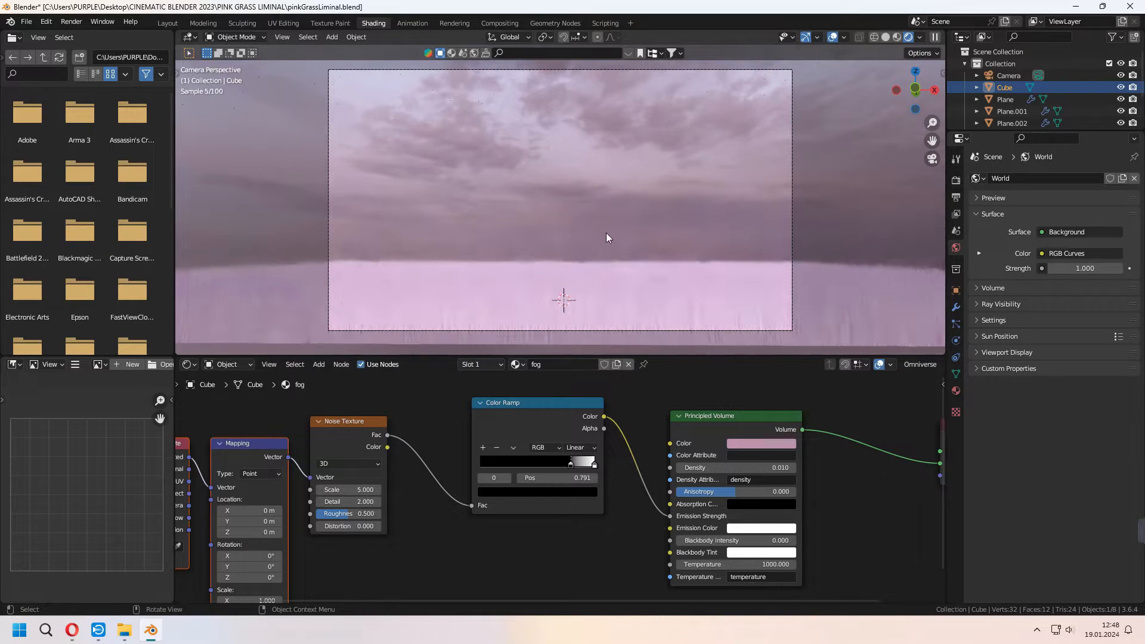
- Select the grass in the camera view and adjust the color of its material
click(649, 291)
middle_drag(694, 465, 401, 462)
click(581, 478)
drag(618, 381, 610, 375)
mouse_move(639, 330)
mouse_down()
mouse_move(638, 346)
mouse_move(606, 371)
mouse_up()
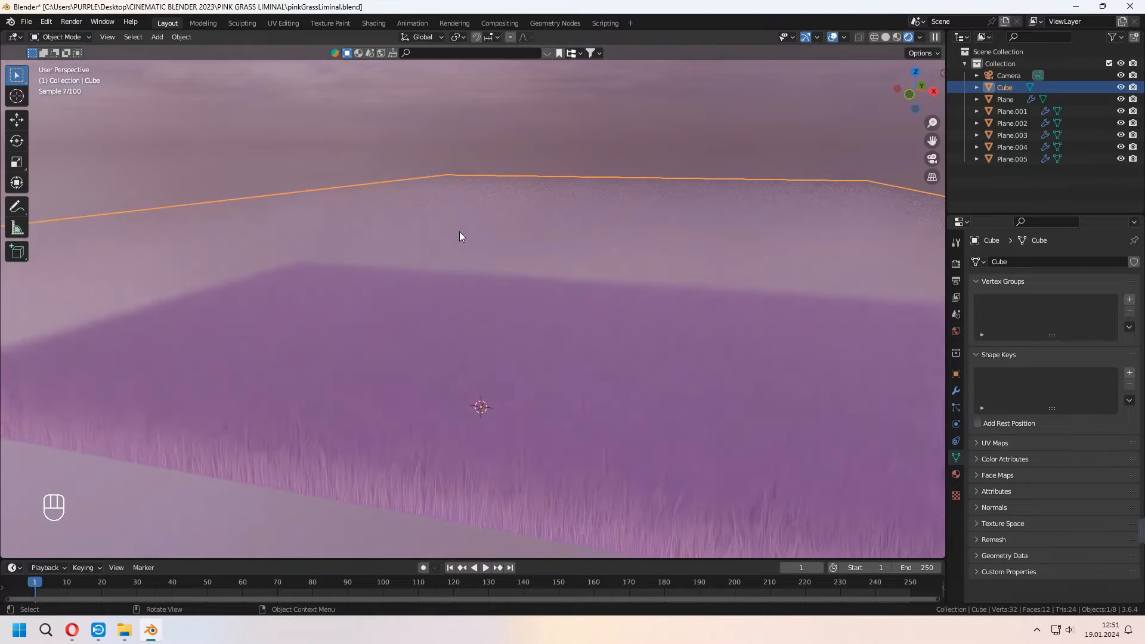
- Add a Wind force field to the grass scene
key(KP_0)
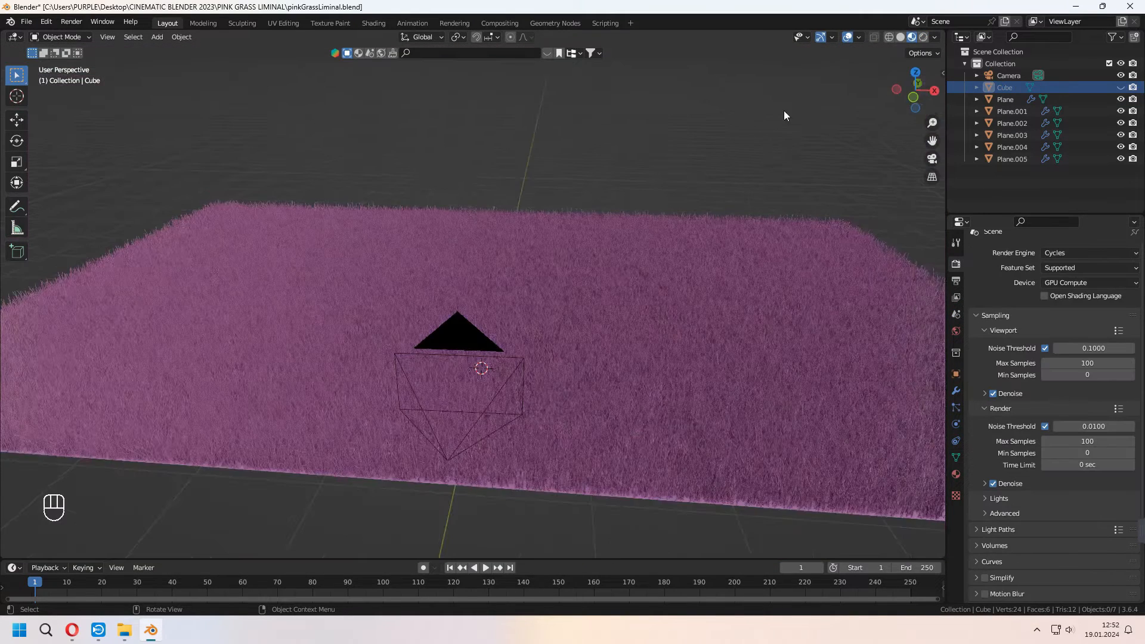
shift+middle_drag(437, 246, 483, 286)
key(shift+a)
mouse_move(451, 494)
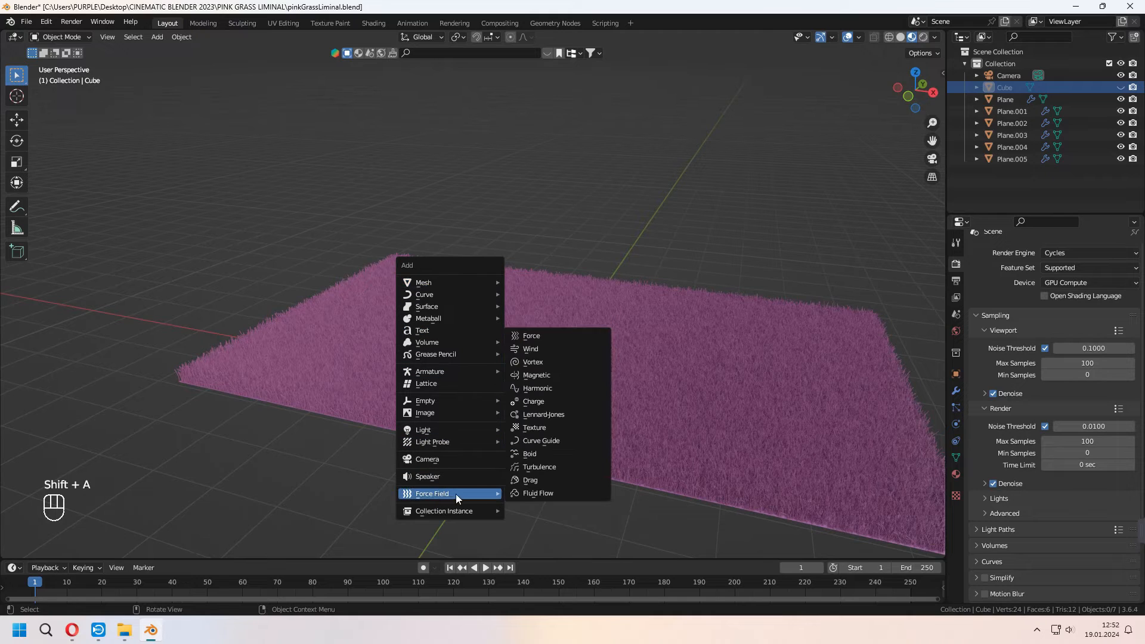
click(529, 352)
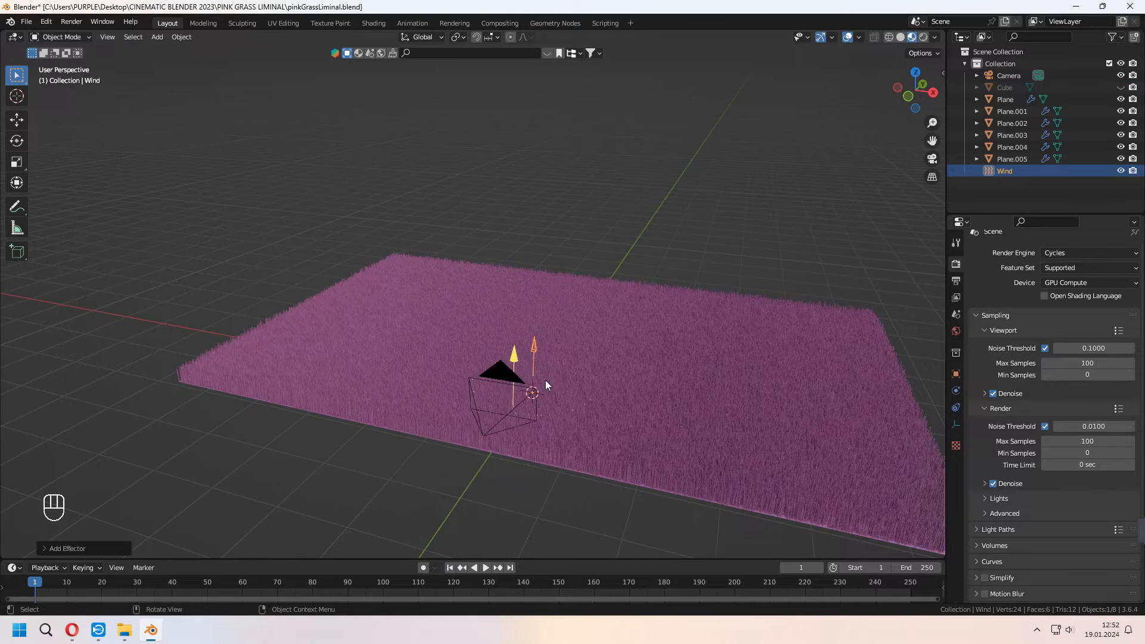
- Raise the wind field above the ground and move it along negative X past the edge of the grass
middle_drag(532, 371, 616, 367)
scroll(616, 367, up, 5)
key(g)
key(z)
click(659, 292)
scroll(659, 292, down, 4)
middle_drag(659, 291, 684, 322)
key(g)
key(x)
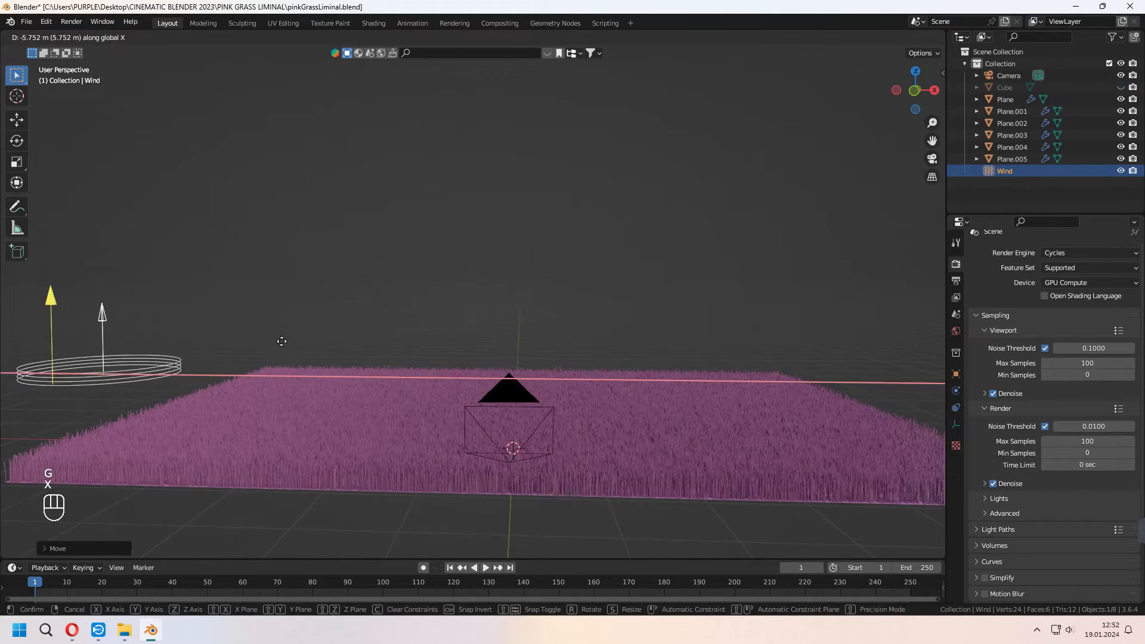
click(239, 344)
- Rotate the wind field around Y so that it tilts toward the grass field
middle_drag(501, 358, 527, 352)
key(r)
key(y)
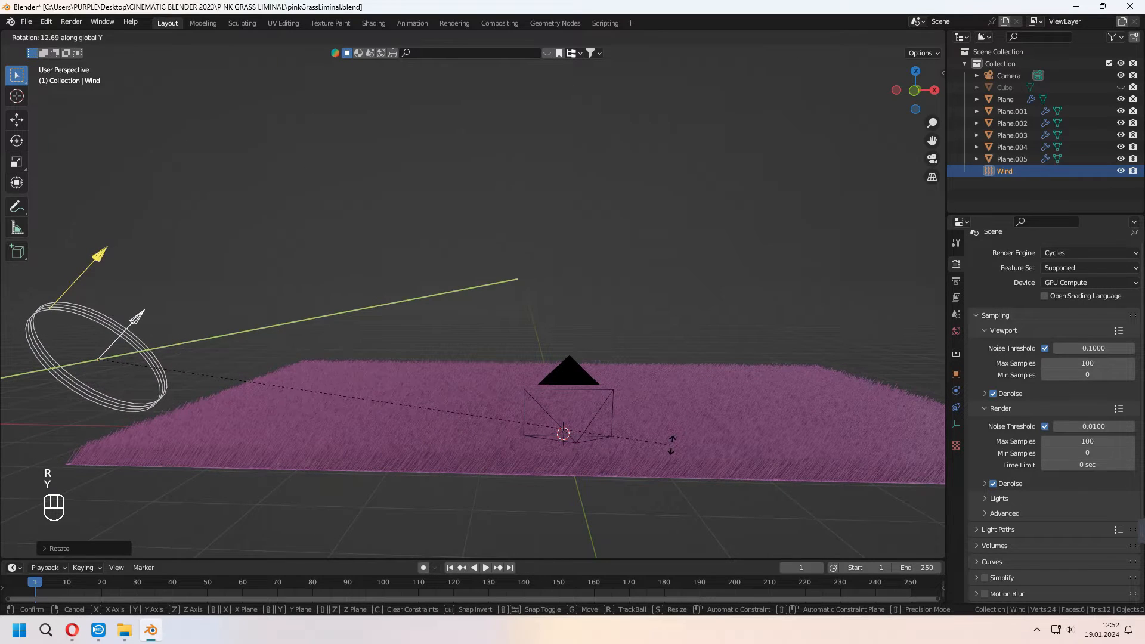
click(672, 398)
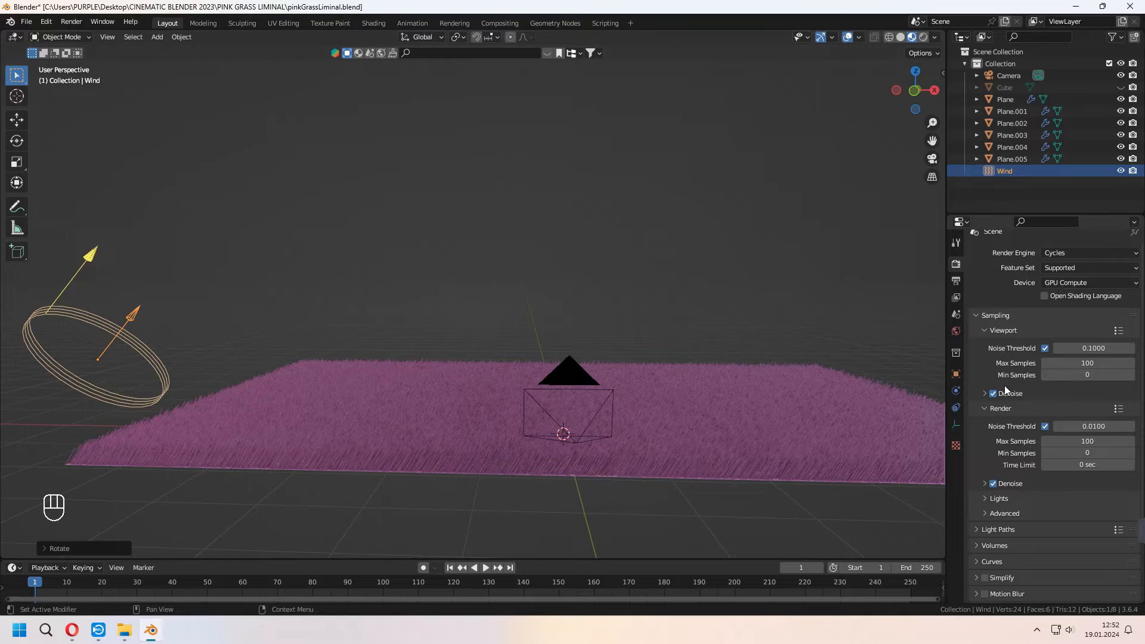
- Set the wind field's strength to 0.6
click(955, 392)
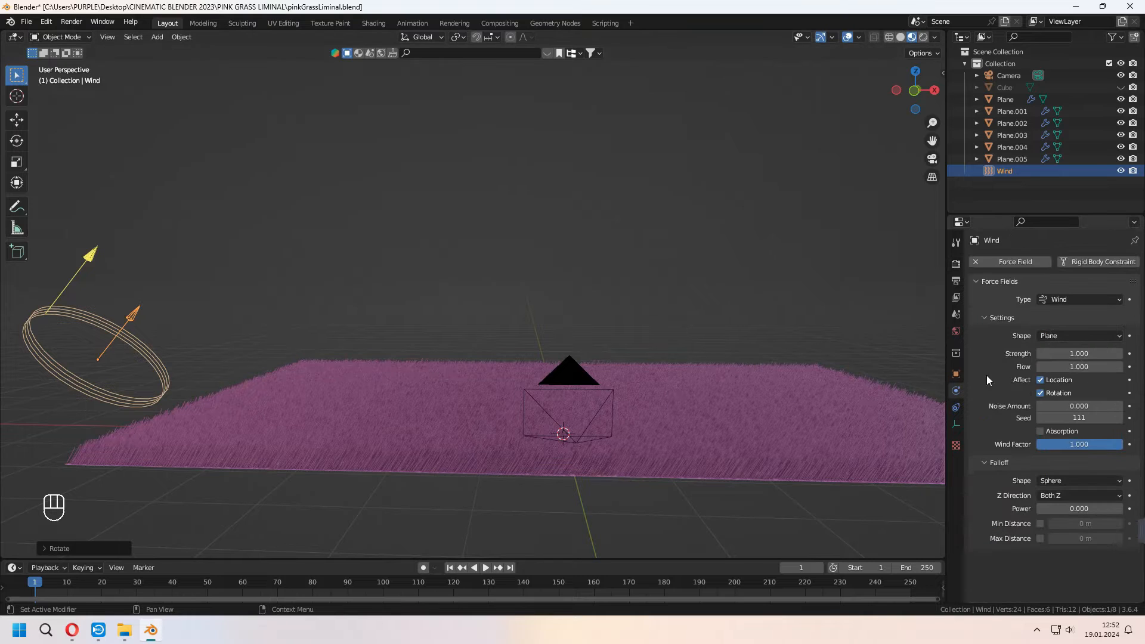
click(1040, 354)
click(1040, 353)
- Add a Turbulence force field to the grass scene
key(shift+a)
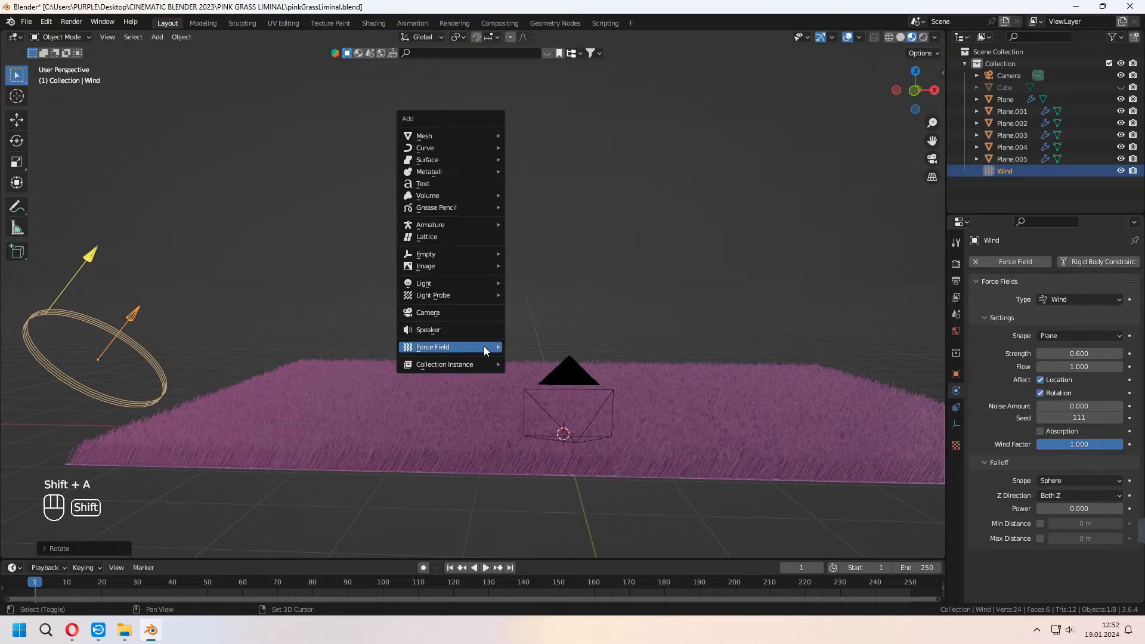
mouse_move(484, 346)
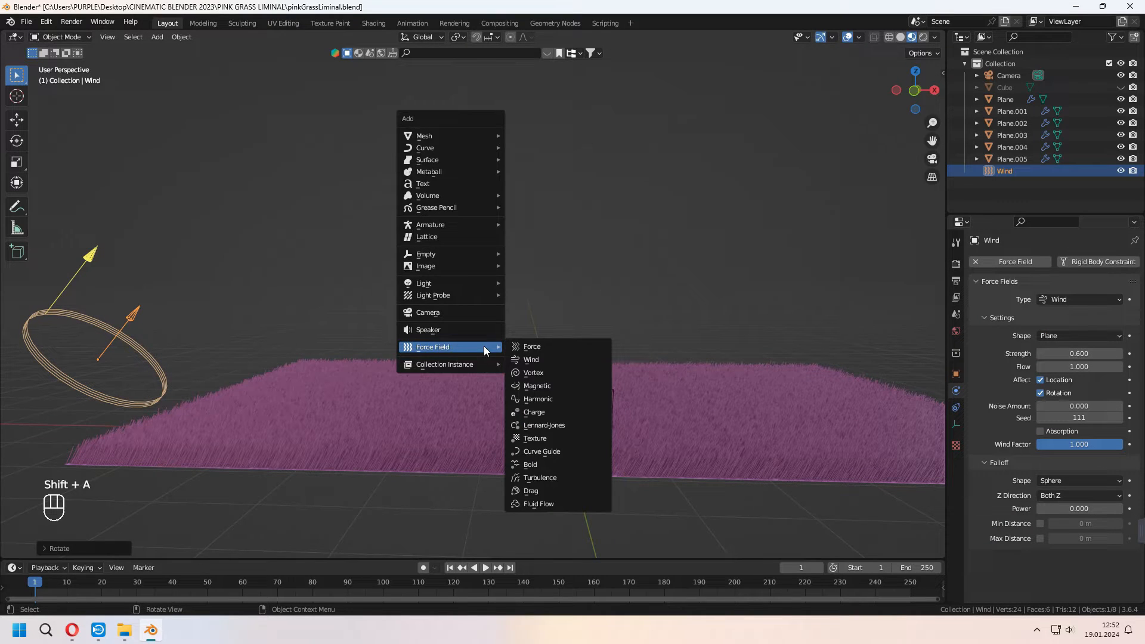
click(546, 478)
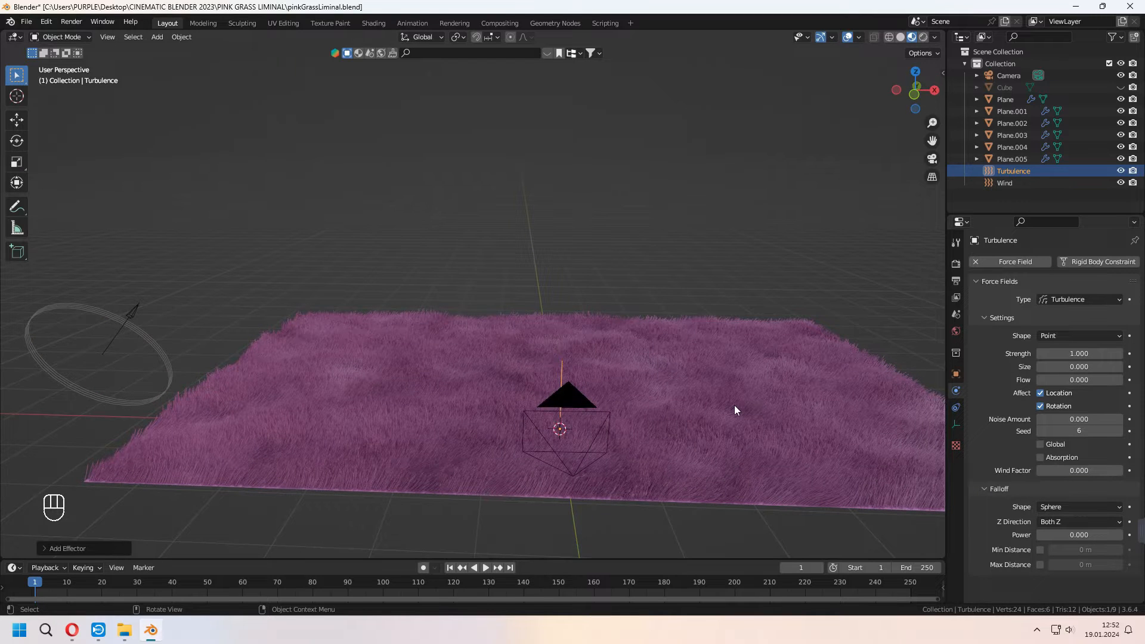
- Move the turbulence field above the ground and along negative X beyond the wind field
key(g)
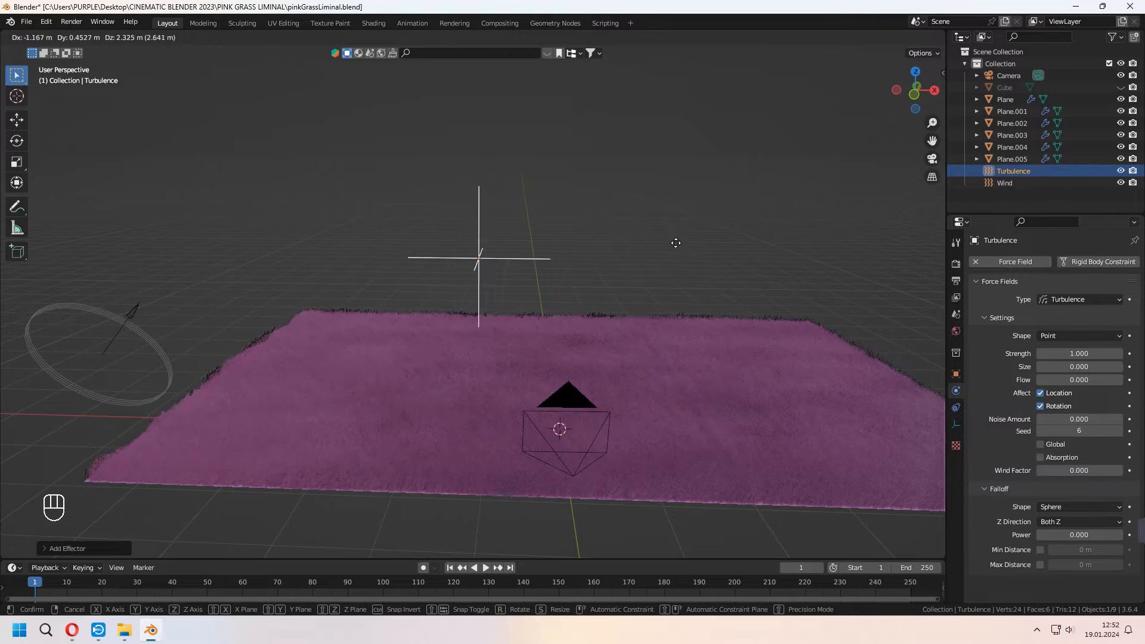
right_click(382, 207)
middle_drag(705, 334, 541, 309)
key(g)
key(x)
click(468, 315)
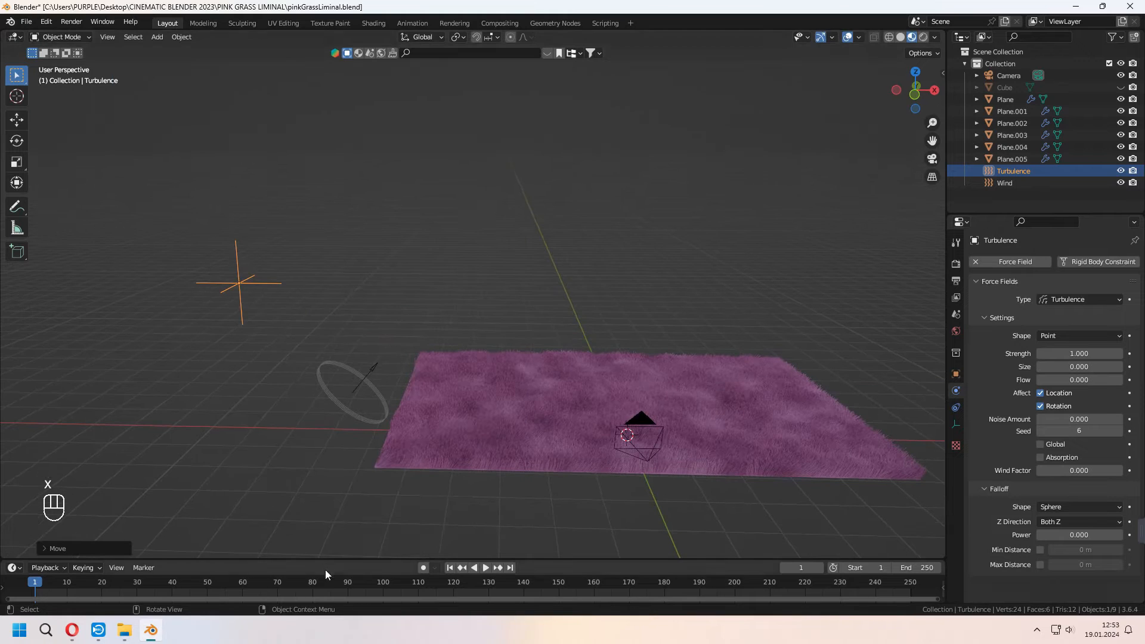
- Enlarge the timeline and insert a Location, Rotation & Scale keyframe on the turbulence field at frame 1
drag(328, 568, 325, 543)
key(i)
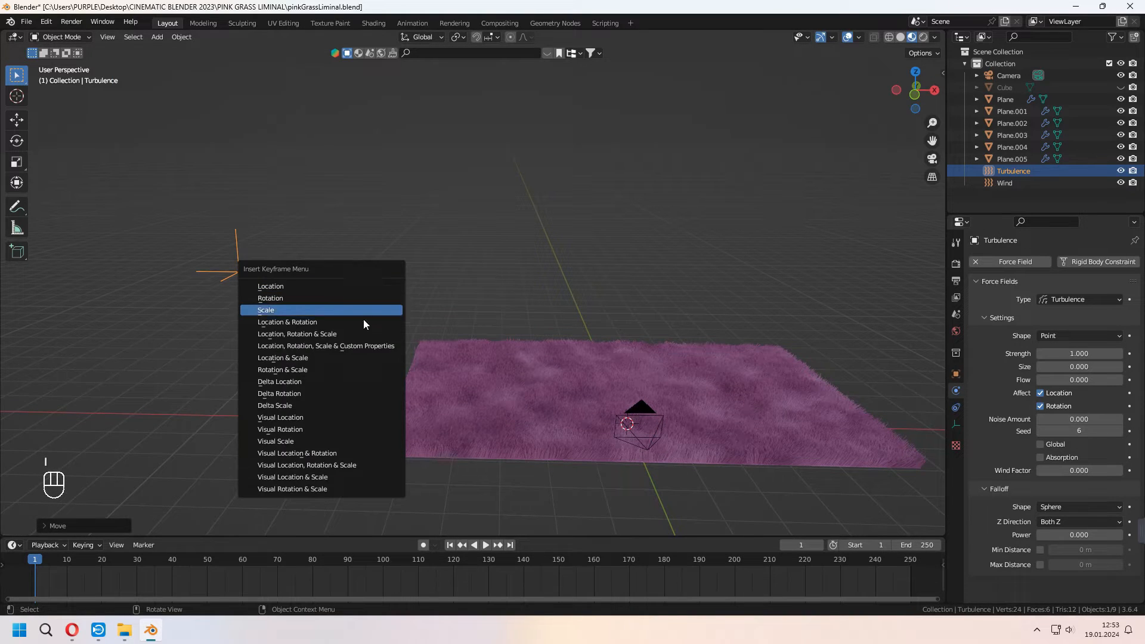
click(359, 333)
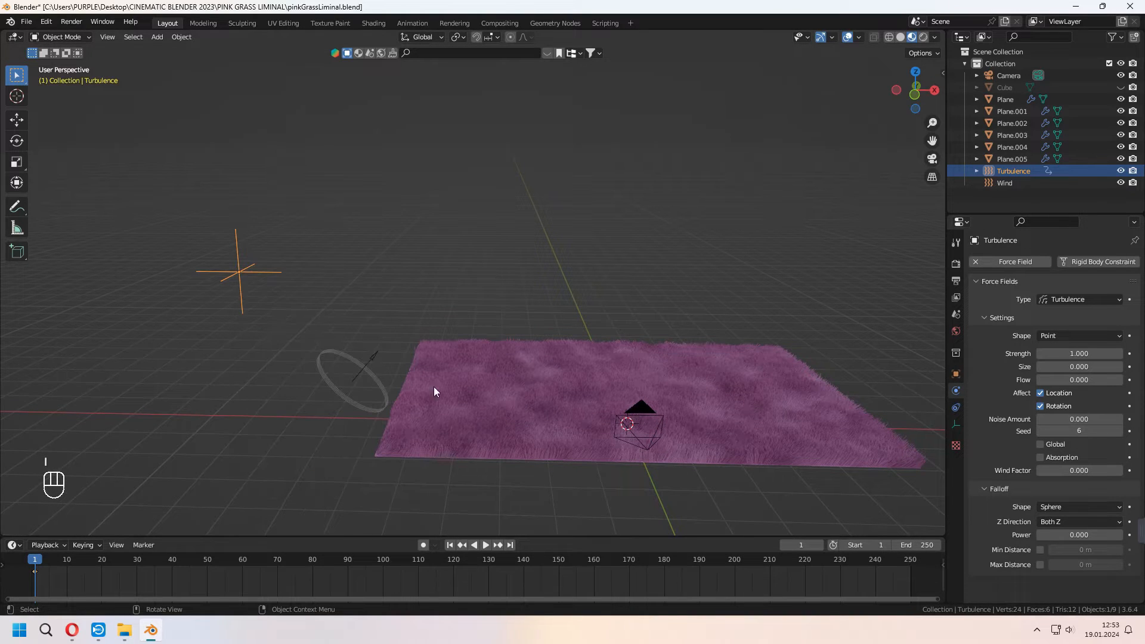
- Set the animation's end frame to 400 and go to frame 400
click(915, 544)
text(40)
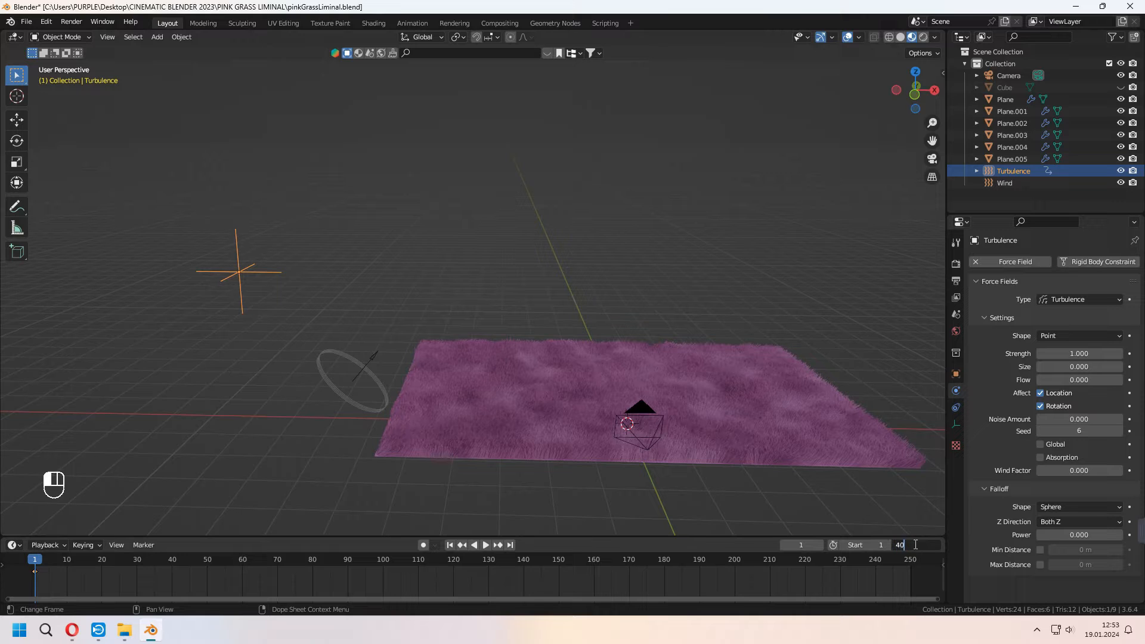
text(0)
key(Return)
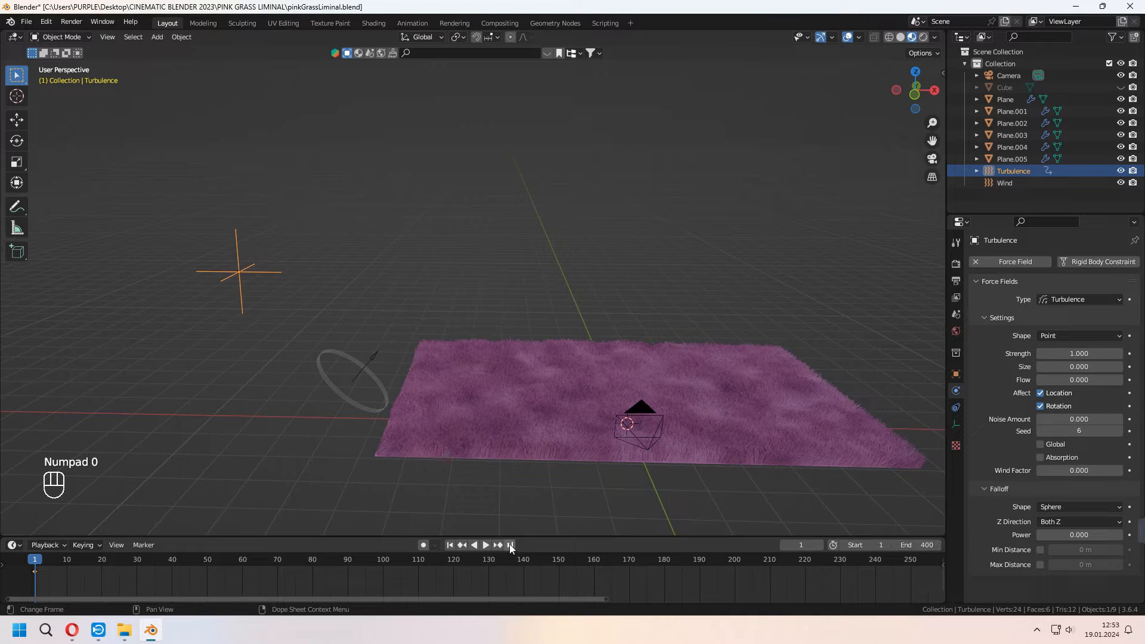
scroll(647, 573, down, 5)
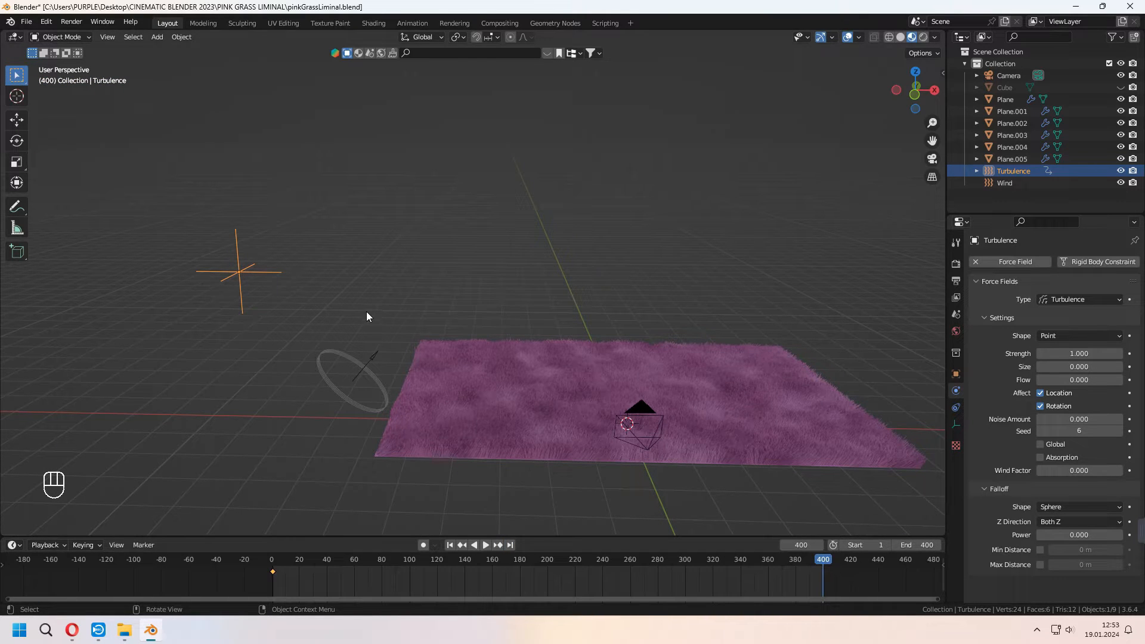
- Move the turbulence field along positive X past the grass's far side and insert a Location, Rotation & Scale keyframe at frame 400
key(g)
key(x)
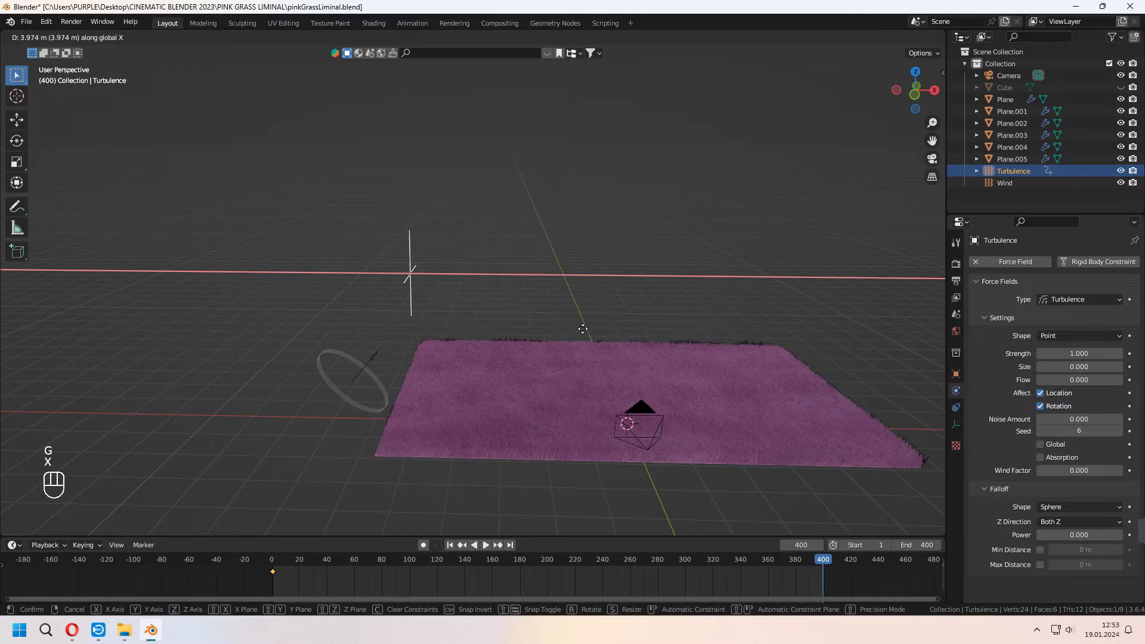
click(311, 340)
key(i)
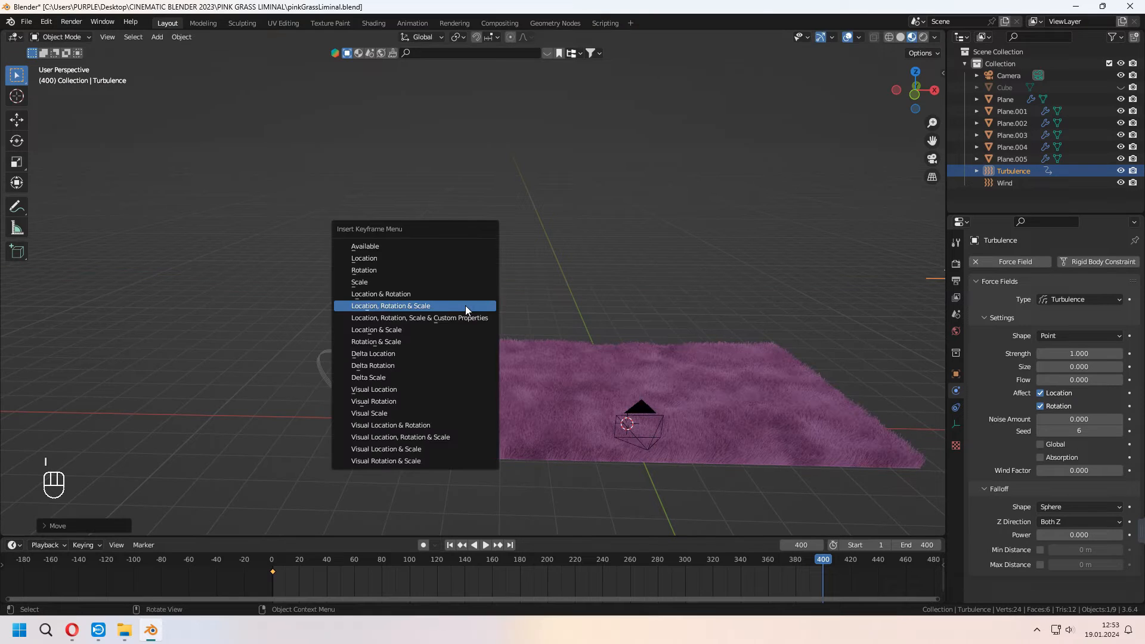
click(466, 309)
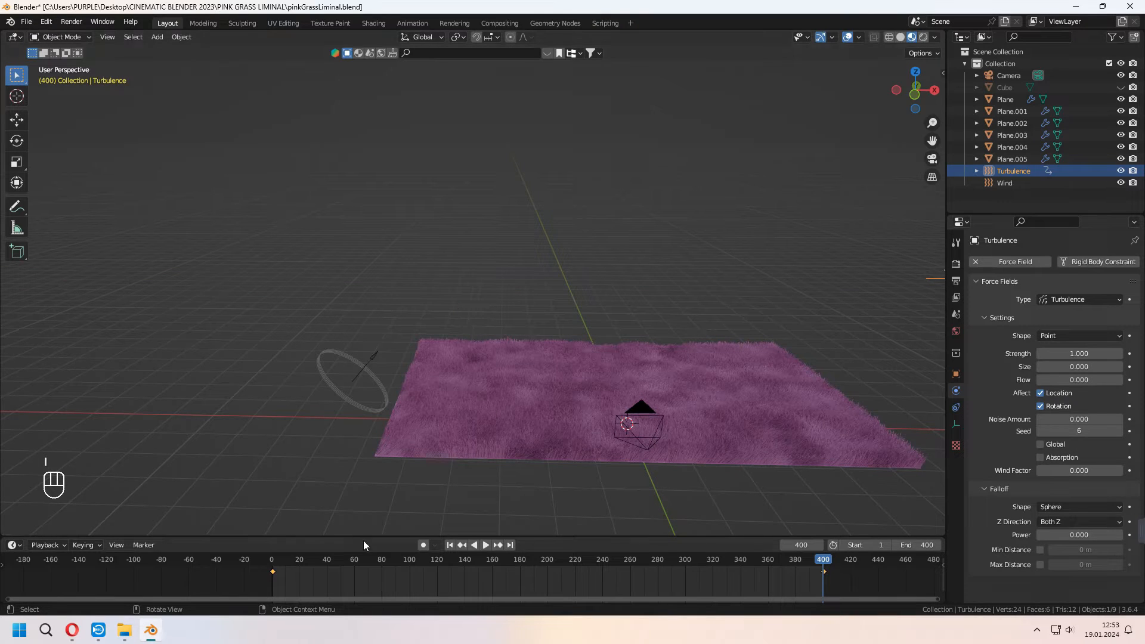
- Play the wind animation from frame 1 through the camera, checking the grass movement in solid and rendered shading
click(452, 548)
key(KP_0)
key(space)
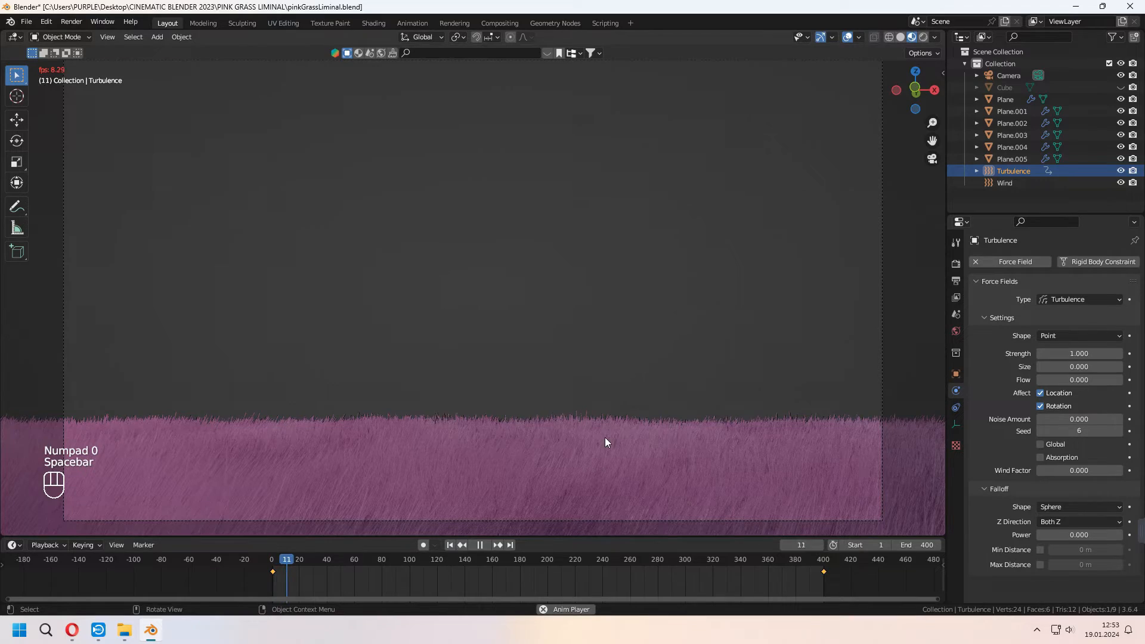
key(space)
click(900, 37)
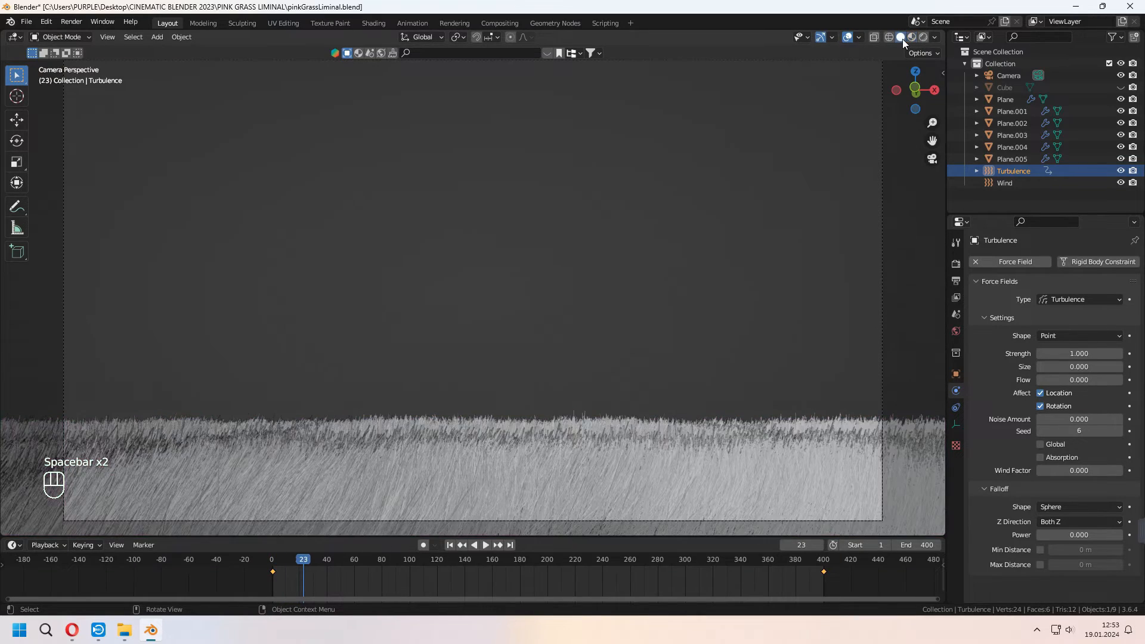
key(space)
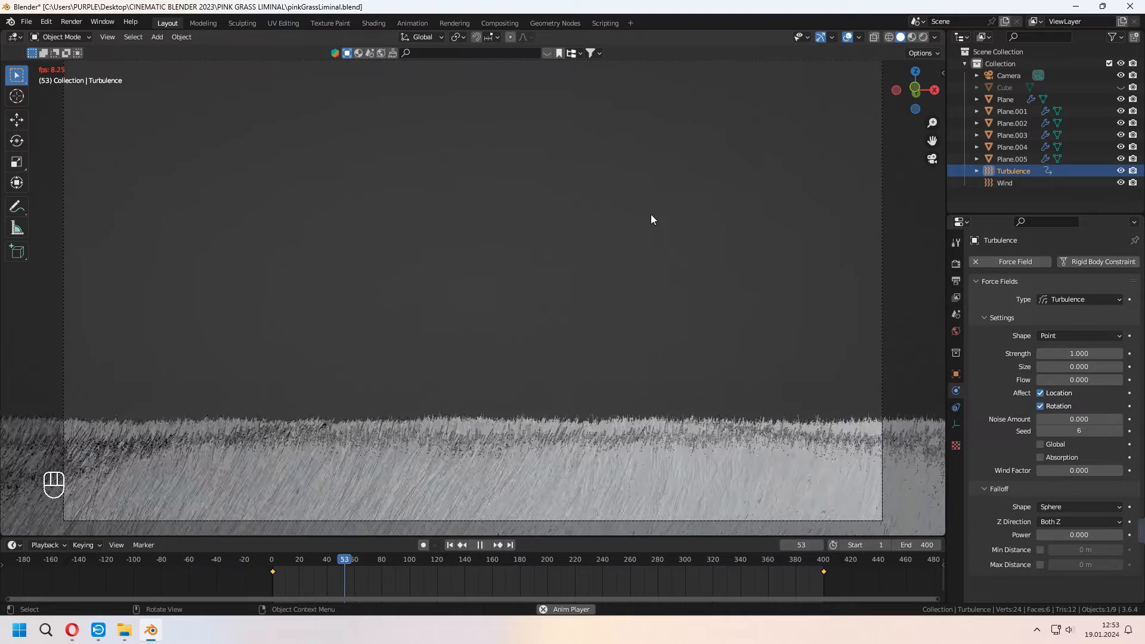
key(space)
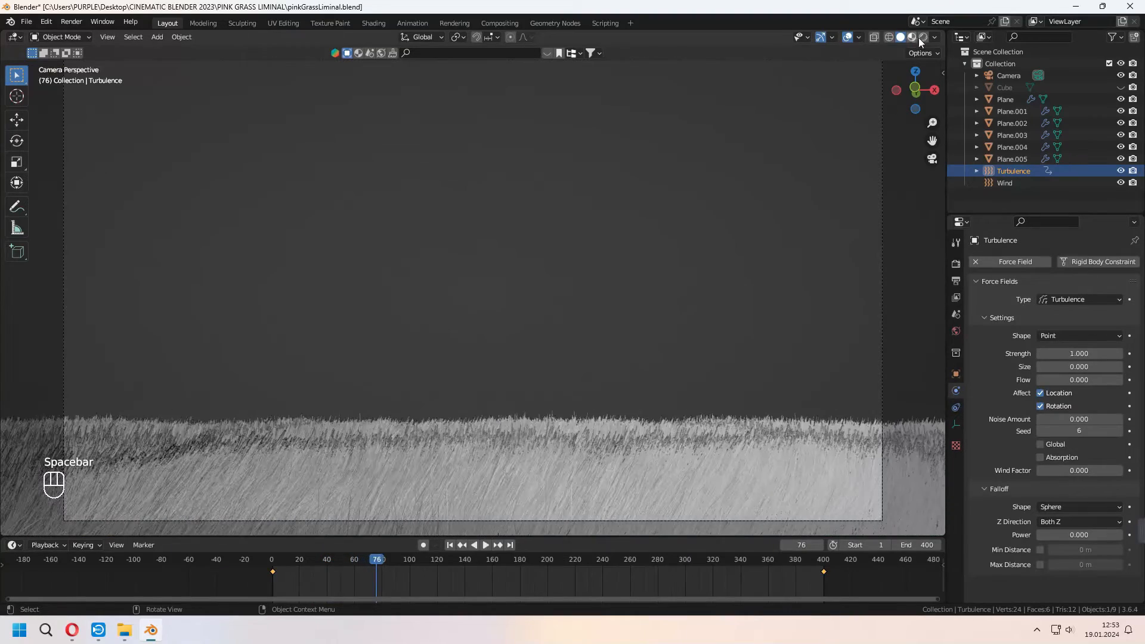
click(922, 37)
key(space)
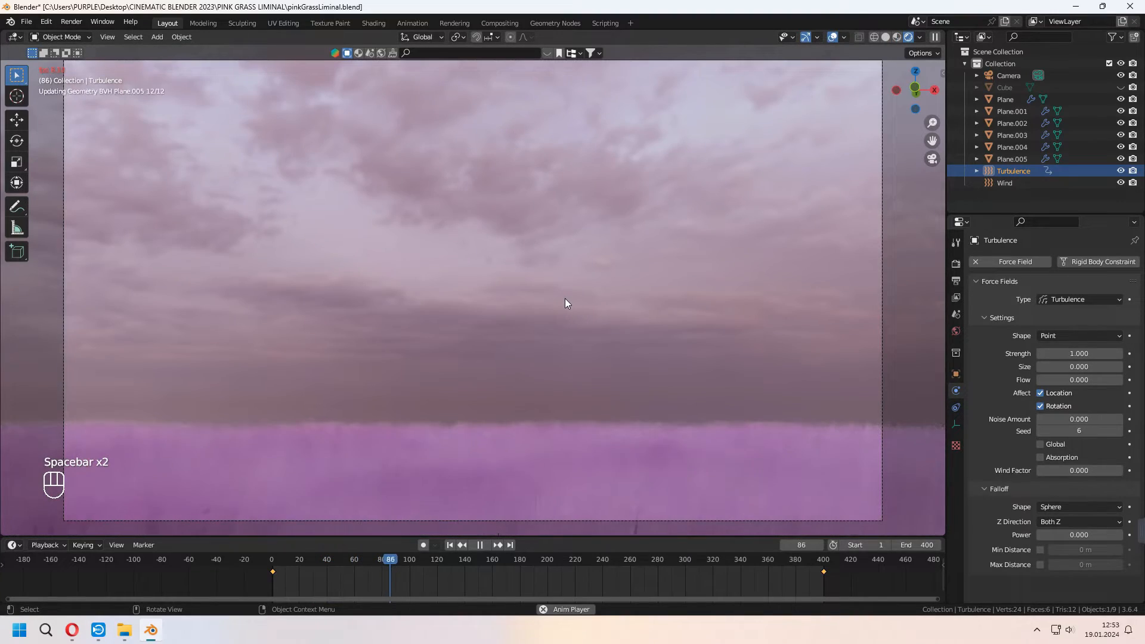
key(space)
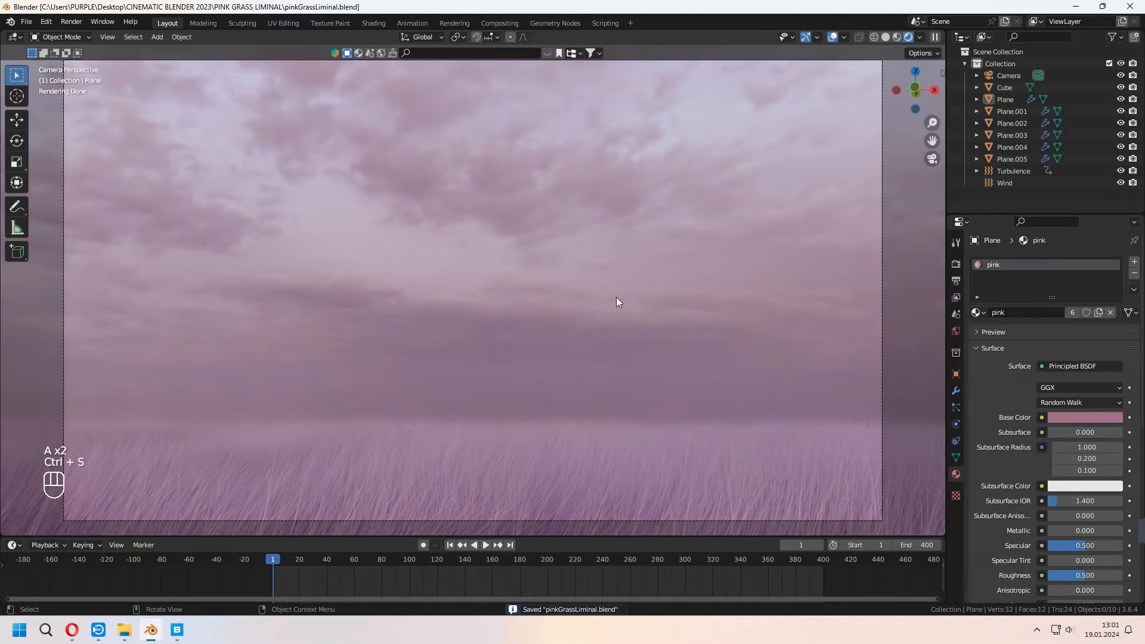
- Hide the cube in the viewport and rename it fog
middle_drag(617, 297, 567, 272)
click(547, 220)
key(h)
double_click(1004, 88)
text(fog)
key(Return)
- Switch to Quixel Bridge and export the Rush Daffodil flowering plant to Blender
click(177, 630)
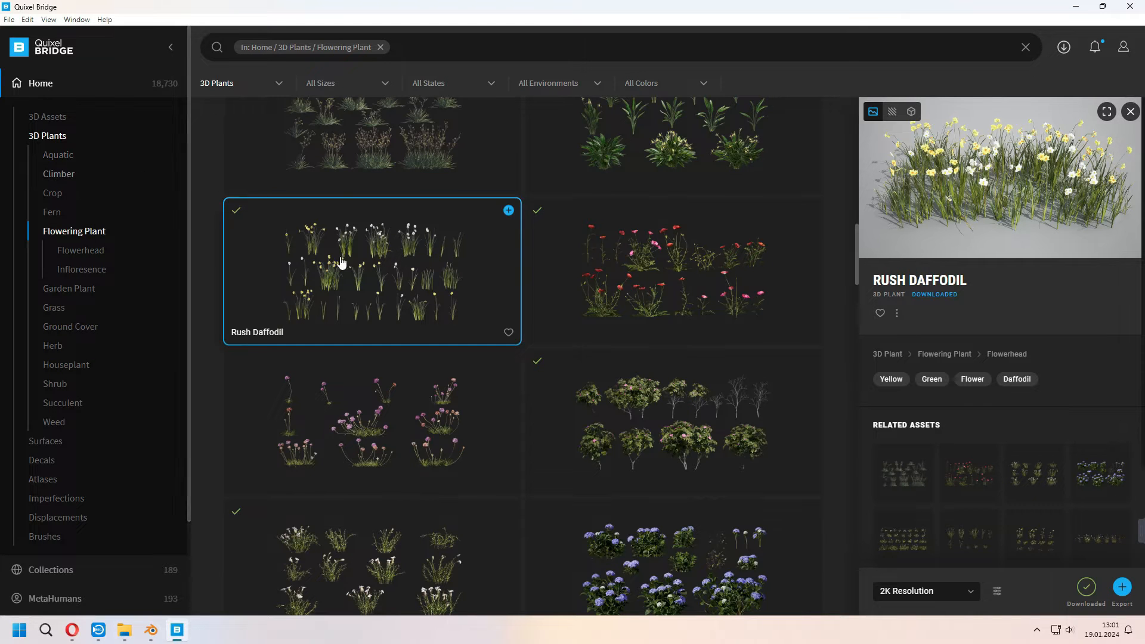
scroll(477, 314, up, 5)
scroll(477, 315, up, 10)
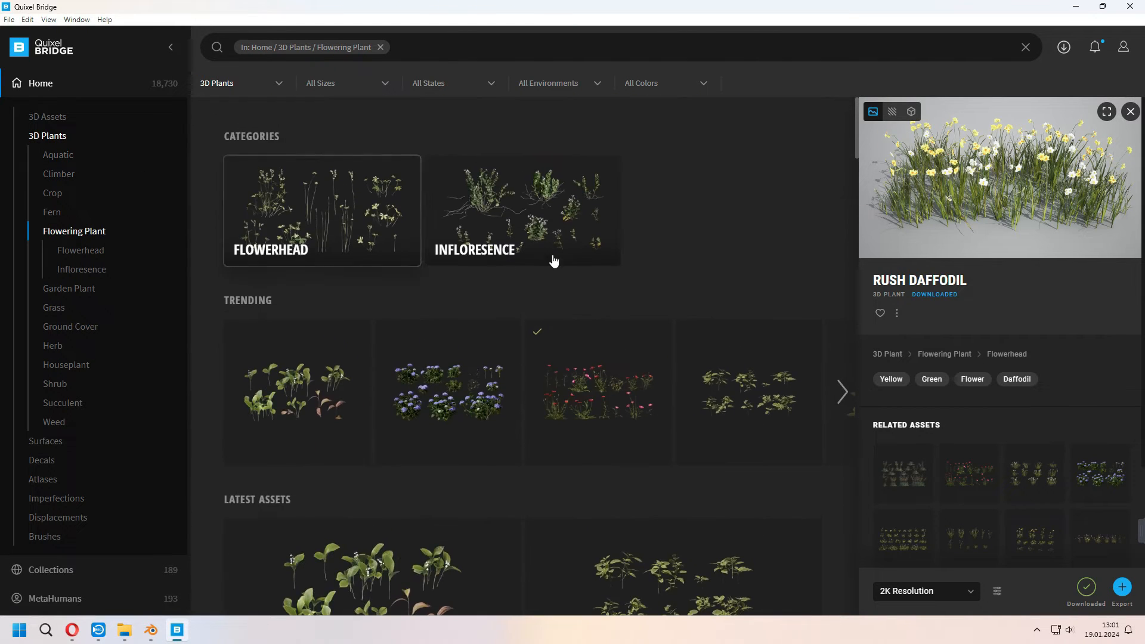
scroll(599, 375, down, 2)
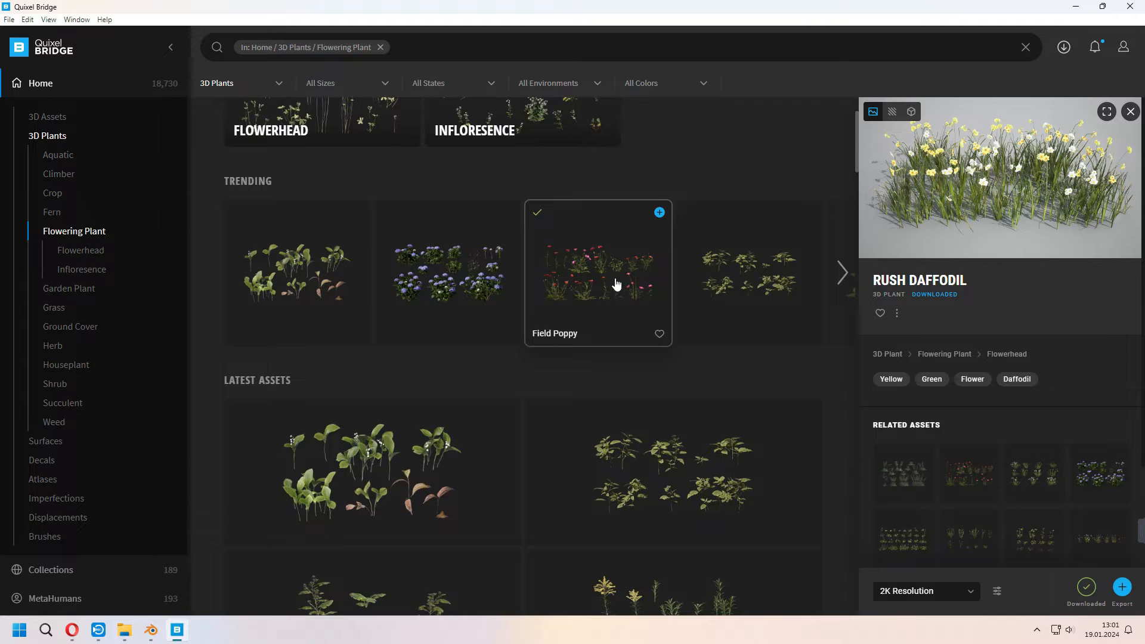
scroll(625, 280, down, 10)
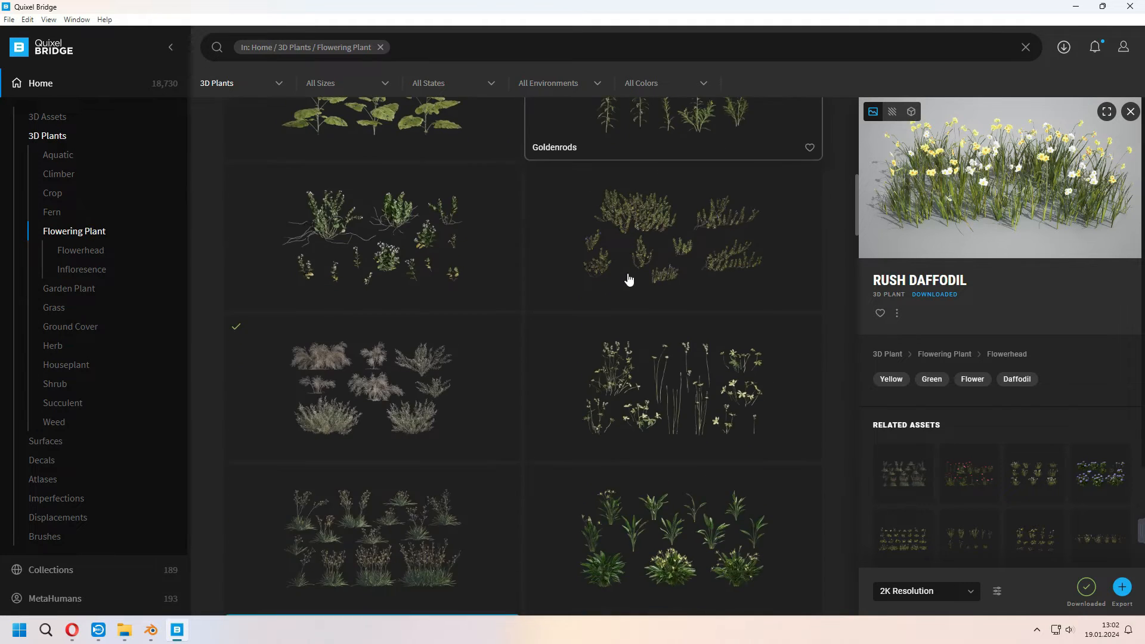
scroll(629, 280, down, 2)
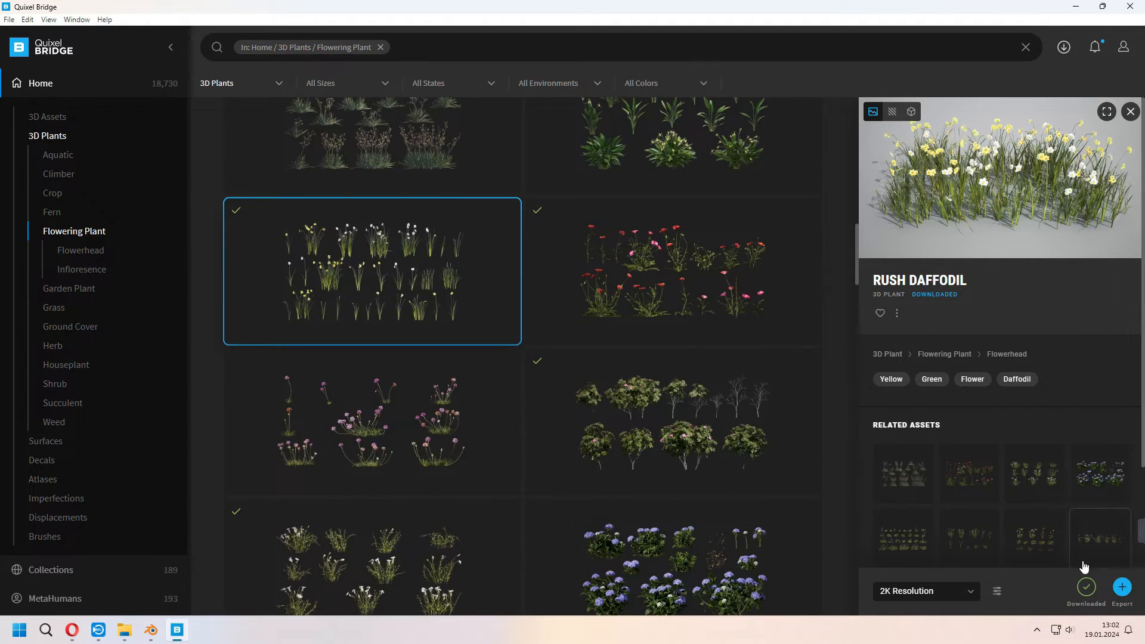
click(1123, 588)
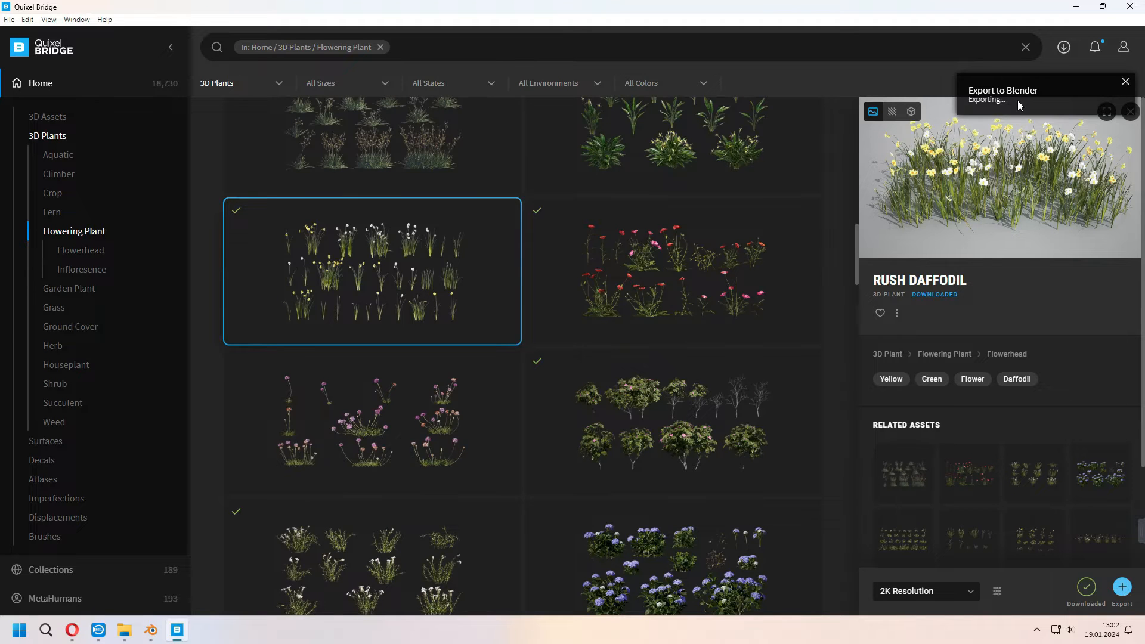
- Return to Blender and move the imported daffodils along negative X, clear of the grass field
click(158, 630)
middle_drag(513, 346, 533, 371)
scroll(534, 366, down, 3)
shift+middle_drag(599, 389, 638, 397)
key(g)
key(x)
click(241, 349)
key(KP_Decimal)
- Clear the parent of all the daffodil plants and delete the leftover parent empty
drag(600, 250, 281, 491)
key(alt+p)
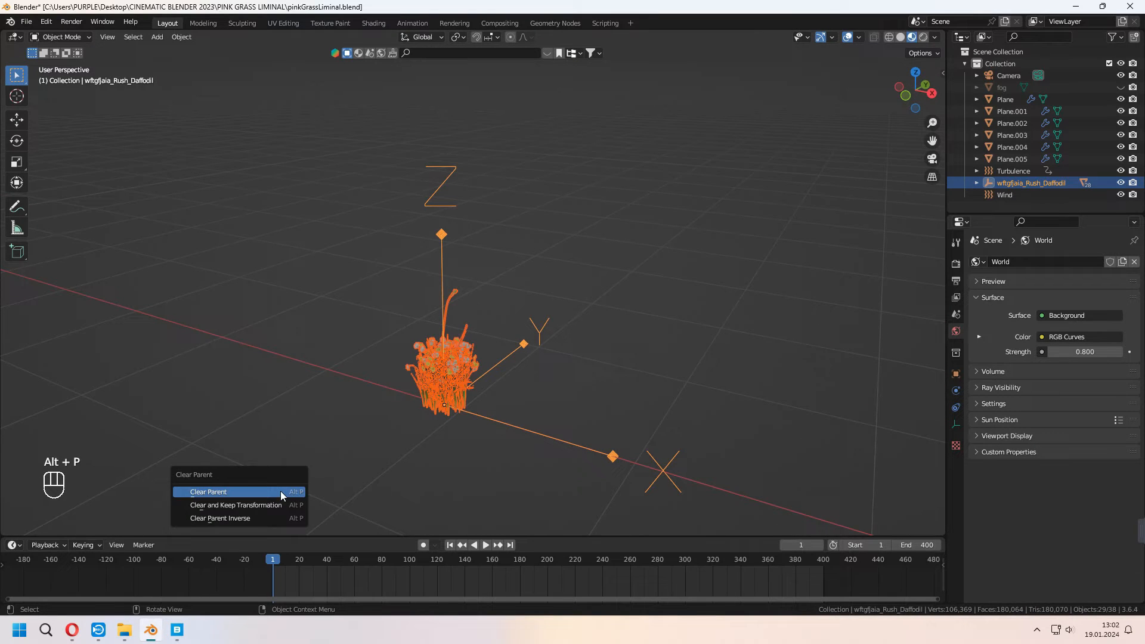
click(280, 491)
click(445, 222)
key(Delete)
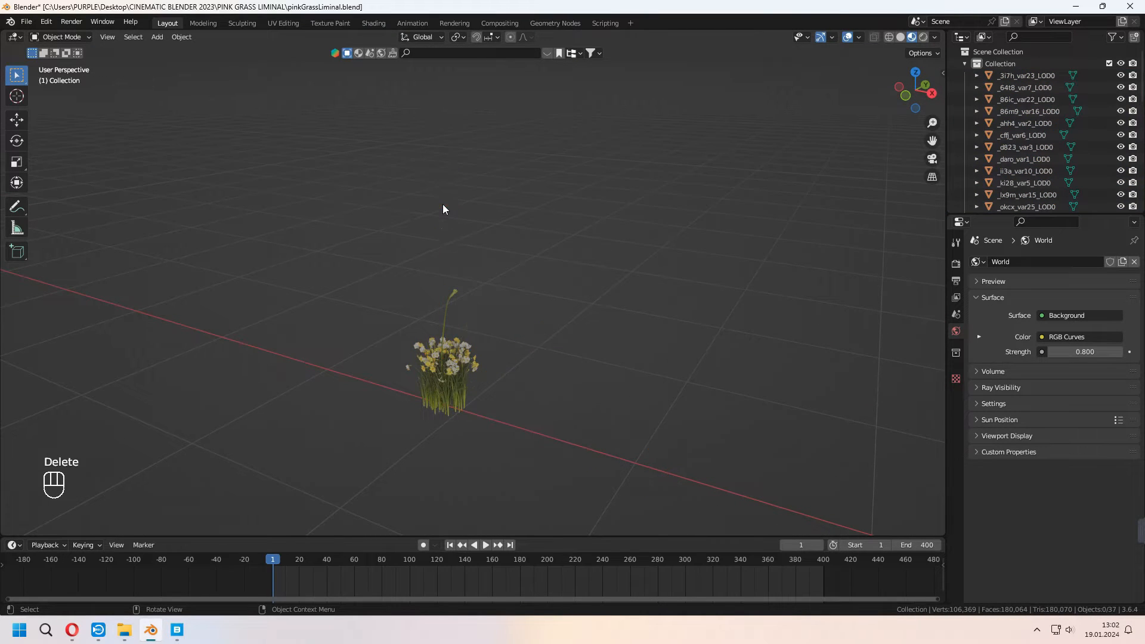
- Spread the overlapping daffodil variations apart in top view so each plant stands separately
click(450, 334)
key(KP_7)
key(g)
click(464, 333)
click(464, 334)
key(g)
key(g)
click(373, 332)
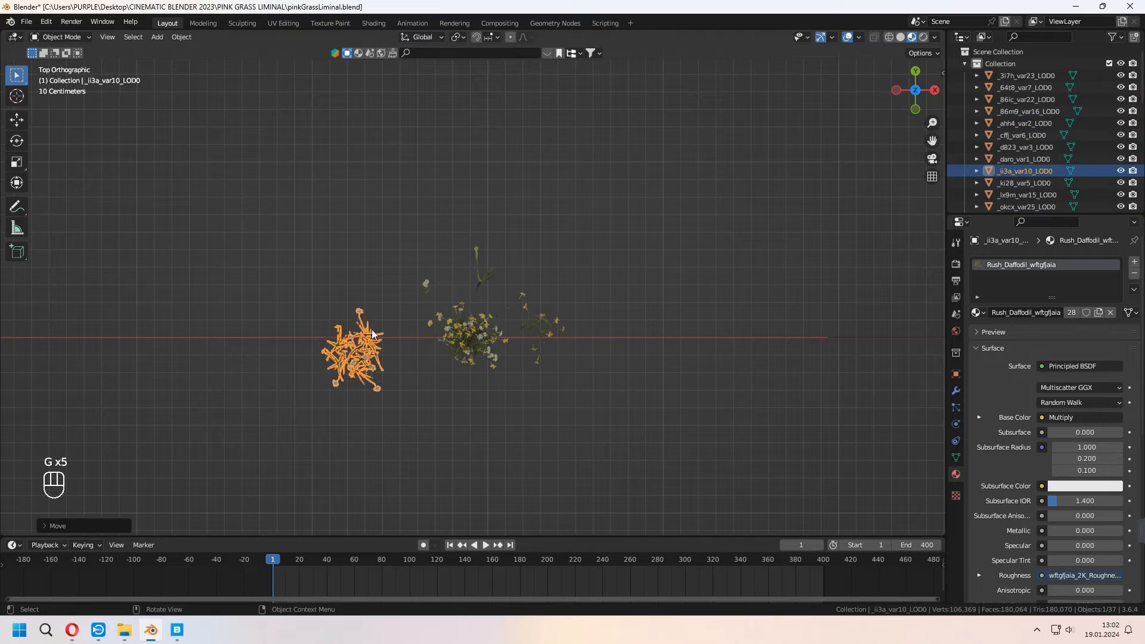
click(465, 334)
key(g)
click(456, 331)
key(g)
click(425, 410)
click(465, 334)
key(g)
click(562, 309)
click(466, 334)
key(g)
- Delete the yellow-flowered daffodil variations from the spread-out plants
shift+middle_drag(632, 381, 523, 311)
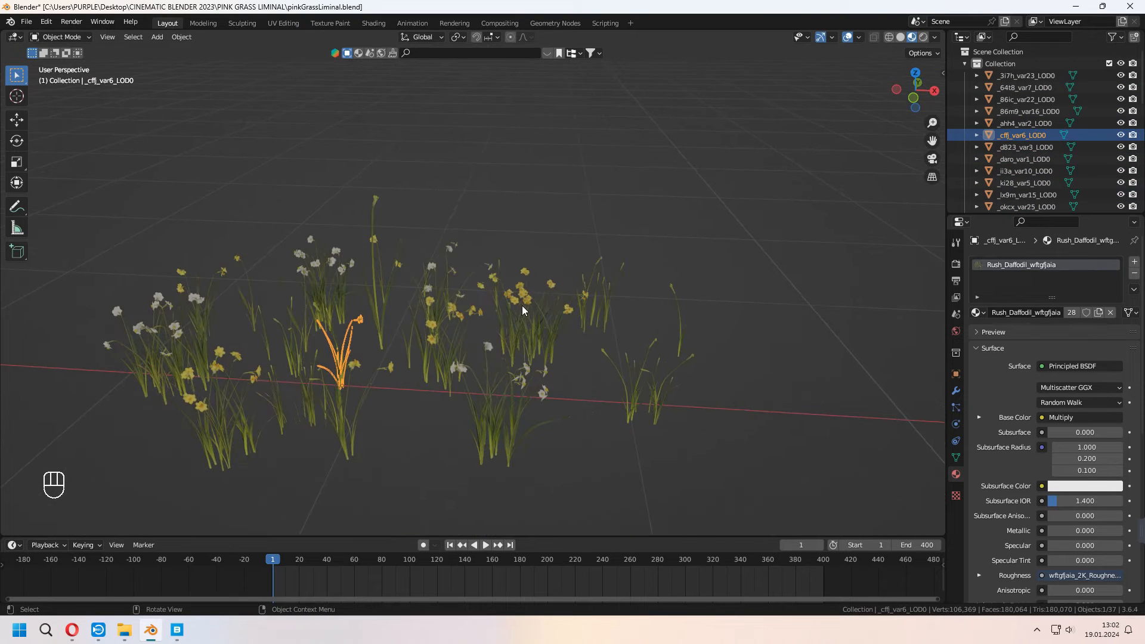
click(523, 310)
key(Delete)
click(498, 319)
key(Delete)
click(381, 459)
key(Delete)
key(Delete)
- Delete the sparse and flowerless daffodil variations, keeping only the full white-flowered clumps
click(387, 265)
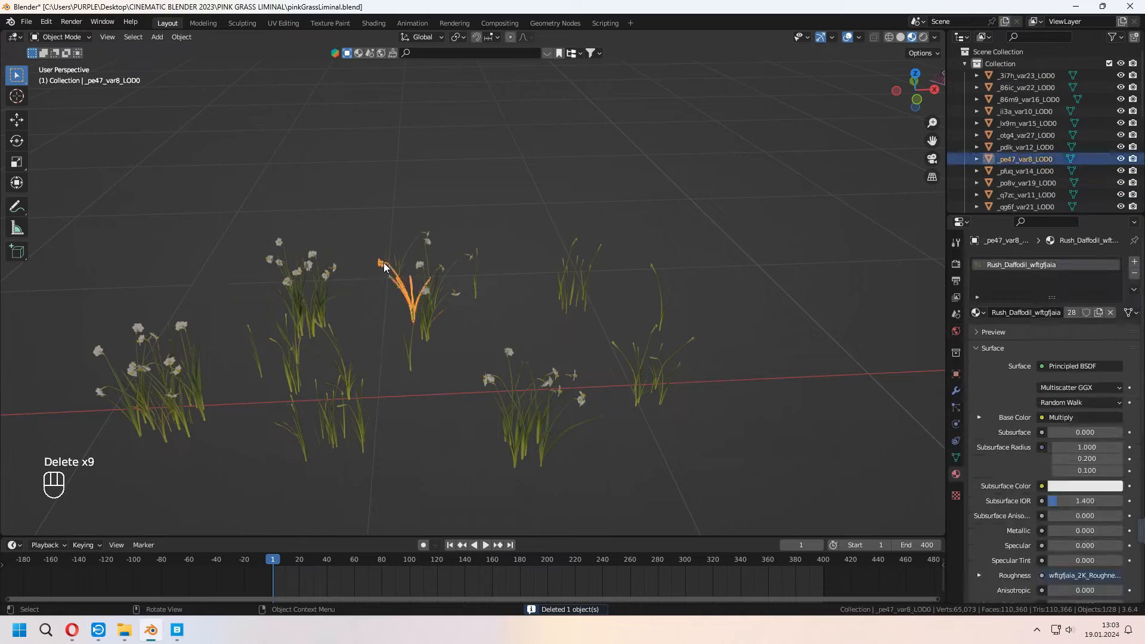
key(Delete)
middle_drag(381, 316, 354, 343)
click(305, 319)
key(Delete)
click(497, 263)
key(Delete)
click(421, 285)
key(Delete)
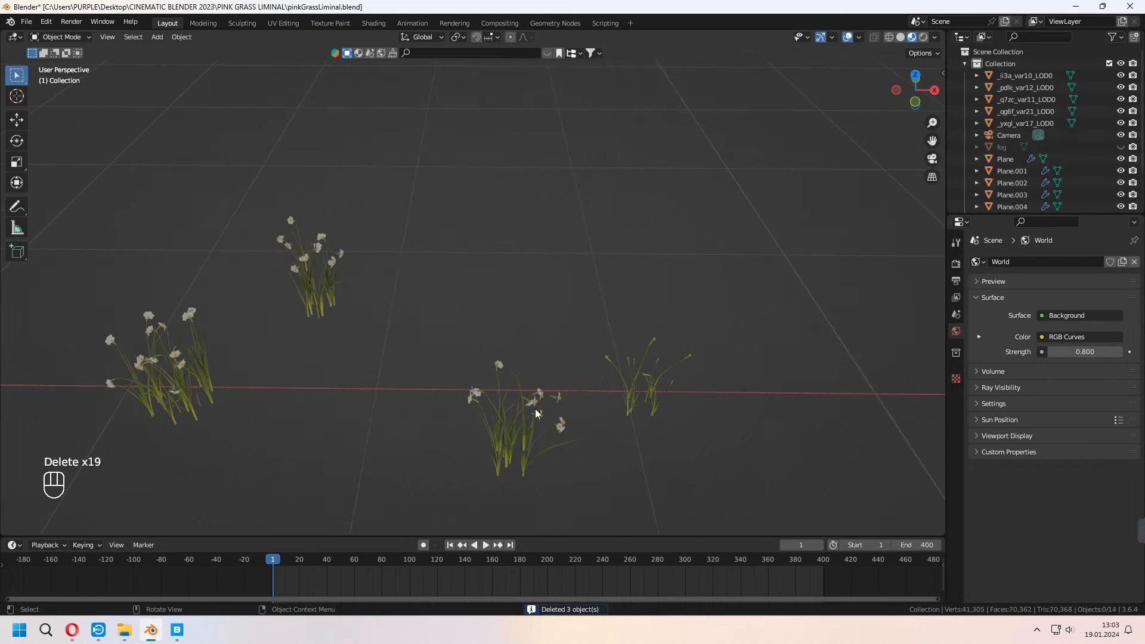
click(647, 395)
key(Delete)
- Pull the overlapping white daffodil clumps apart in top view and delete the surplus, keeping two clumps
shift+middle_drag(569, 389, 639, 422)
click(546, 423)
middle_drag(547, 421, 579, 422)
click(246, 387)
key(KP_7)
key(g)
click(371, 205)
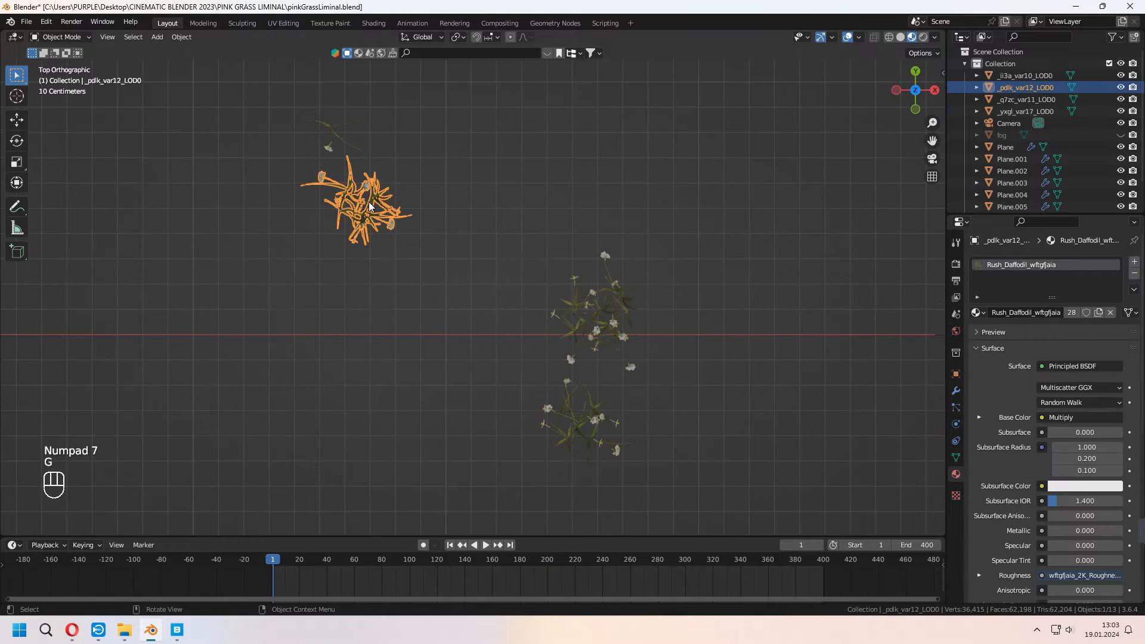
key(Delete)
middle_drag(545, 352, 505, 239)
shift+middle_drag(553, 380, 544, 307)
- Open the material of the _ii3a_var10_LOD0 daffodil clump in the Shading workspace with the viewport in Material Preview
click(544, 307)
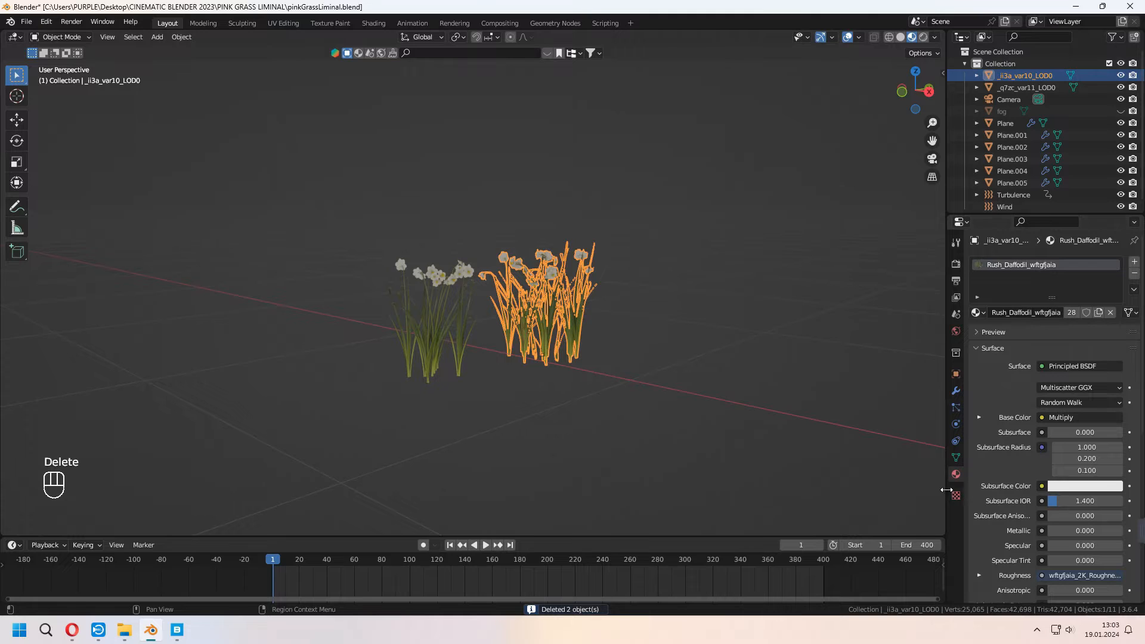
click(373, 23)
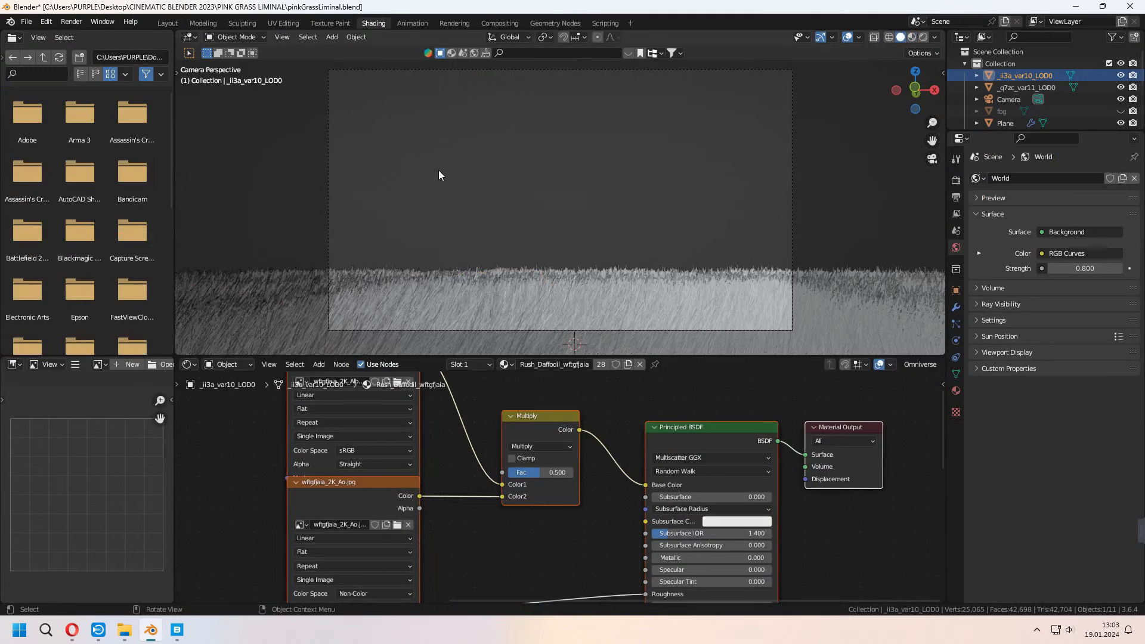
click(913, 38)
mouse_move(545, 413)
middle_down()
mouse_move(611, 465)
mouse_move(504, 500)
mouse_move(580, 457)
middle_up()
middle_drag(491, 560, 439, 532)
key(KP_0)
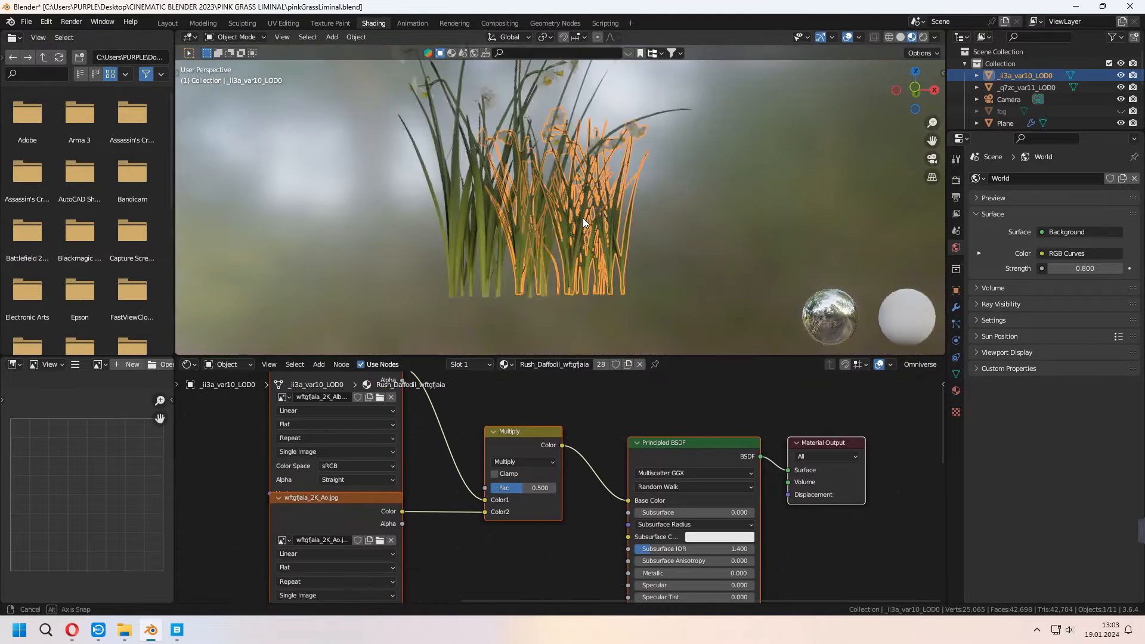
- Insert a Color Ramp node between the Multiply node and the Principled BSDF's Base Color in the daffodil material
key(shift+a)
text(c)
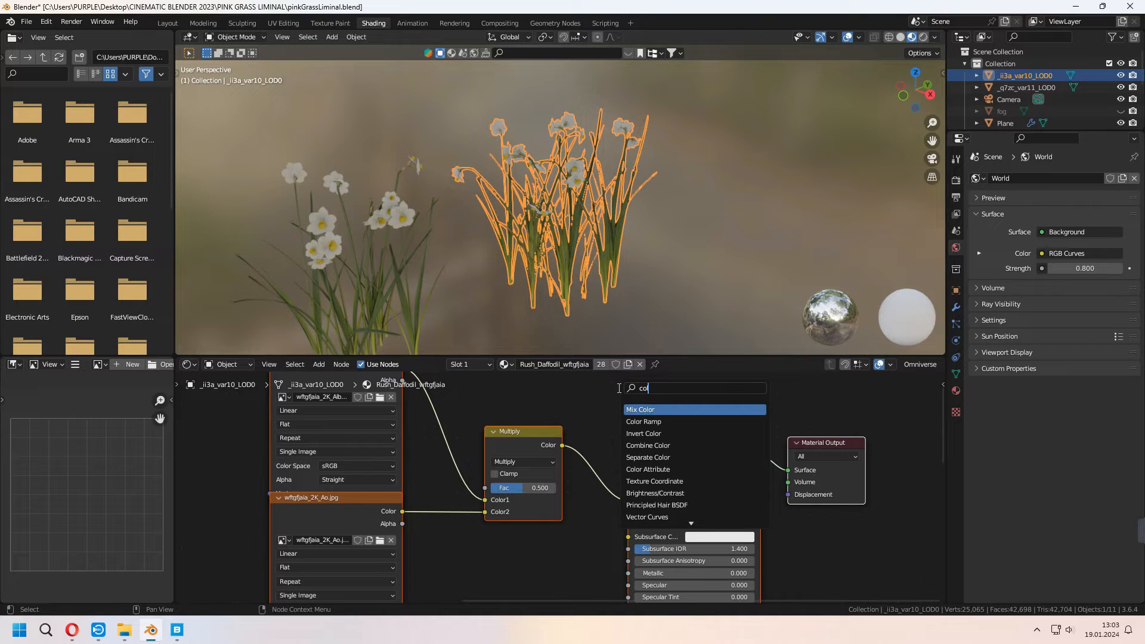
text(ol)
key(Down)
key(Return)
click(593, 434)
middle_drag(584, 415, 485, 412)
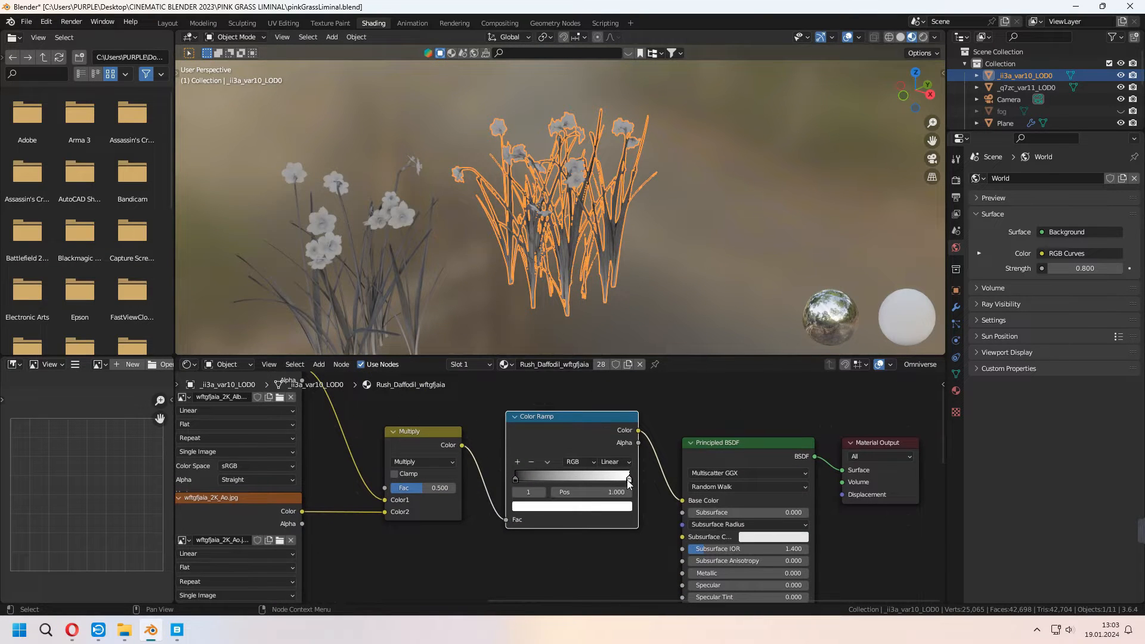
- Recolour the ramp's light stop to pale pink, about hue 0.87 and saturation 0.44, and its dark stop to a brighter pinkish tone
click(601, 511)
click(562, 395)
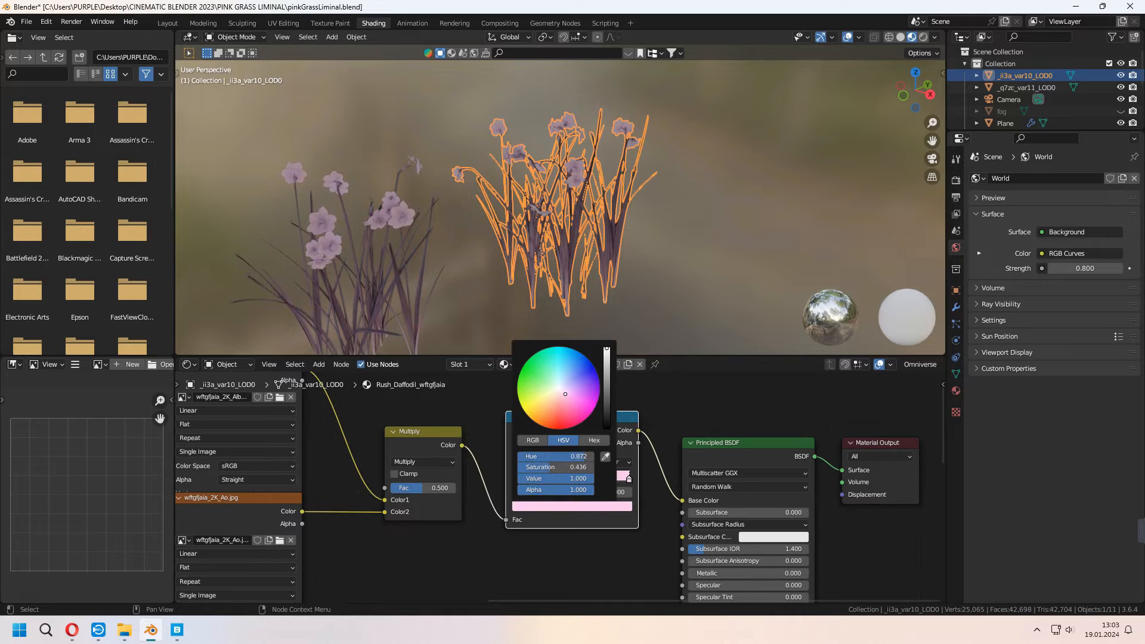
click(544, 506)
drag(606, 425, 607, 380)
drag(559, 389, 576, 399)
click(629, 480)
click(590, 506)
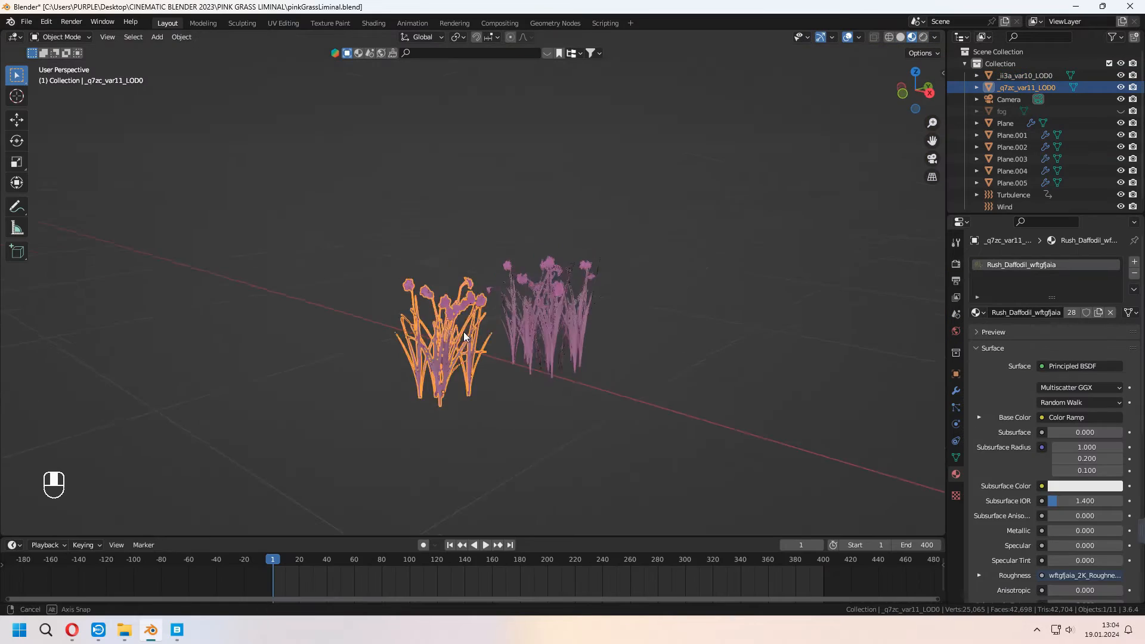
- Inspect the mesh of the _q7zc_var11_LOD0 daffodil clump, then add a Decimate modifier with ratio 0.0884 and apply it
key(Tab)
key(1)
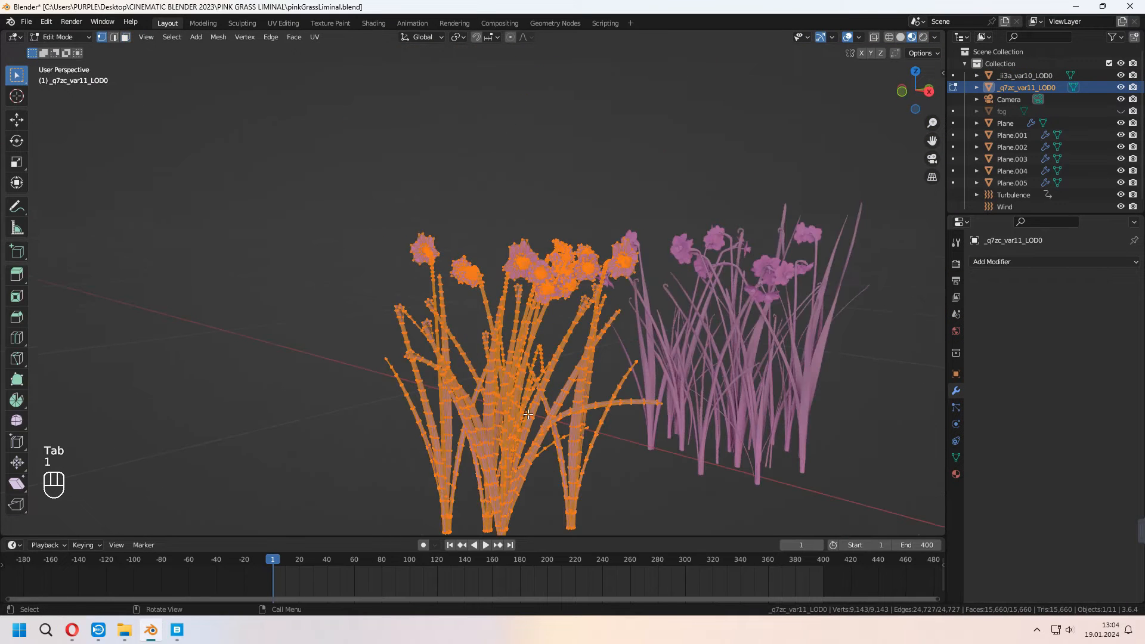
middle_drag(493, 356, 516, 403)
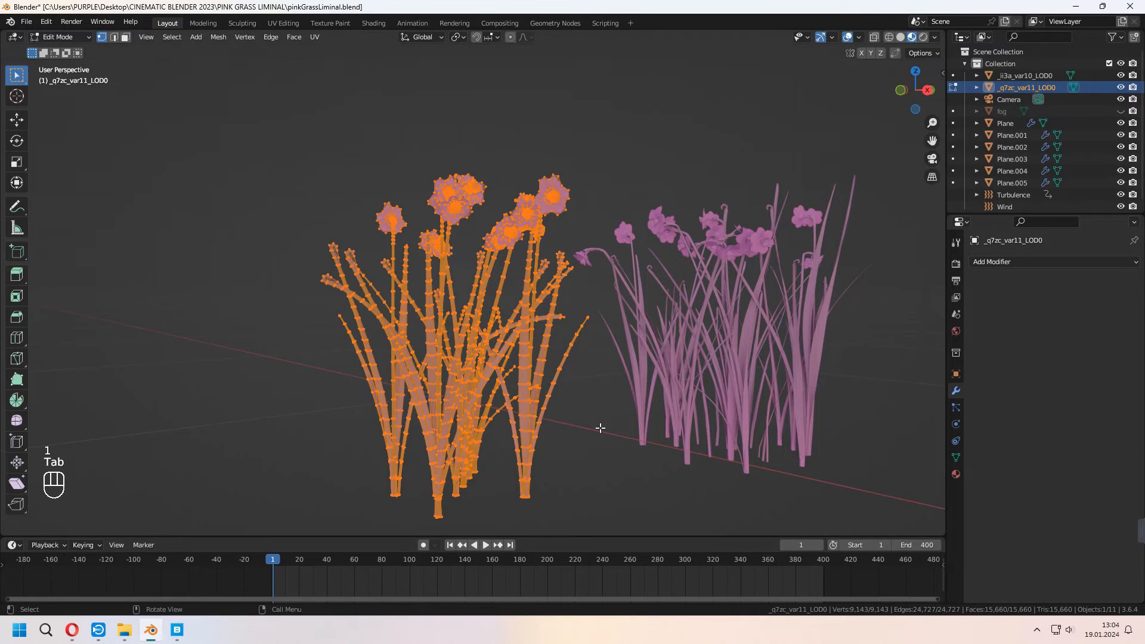
key(Tab)
click(1040, 262)
click(897, 335)
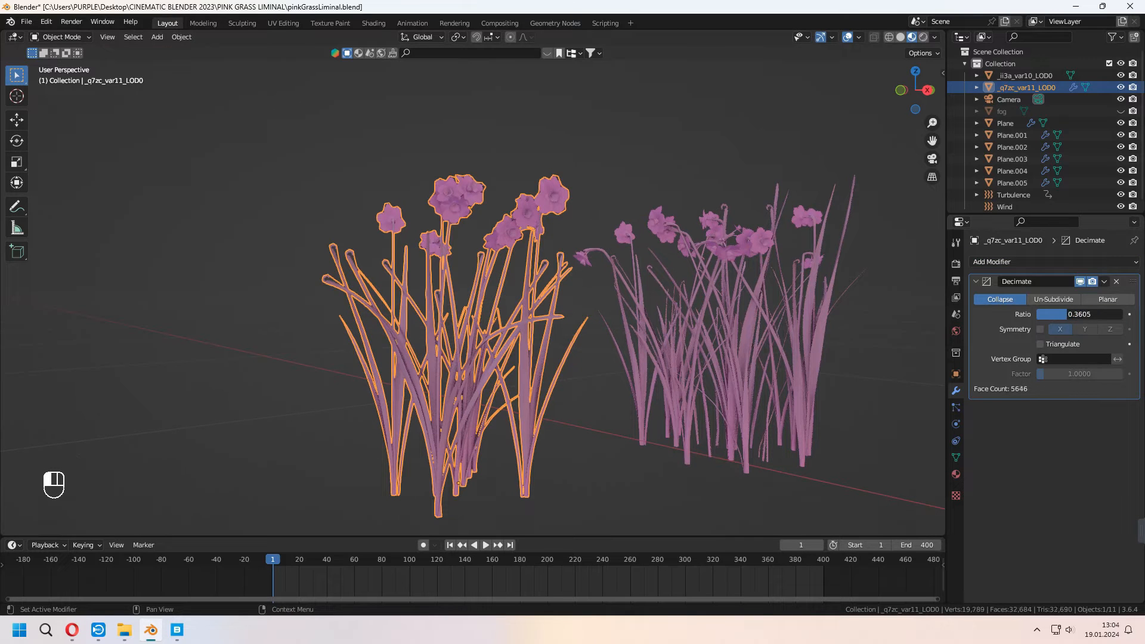
drag(1079, 314, 1076, 315)
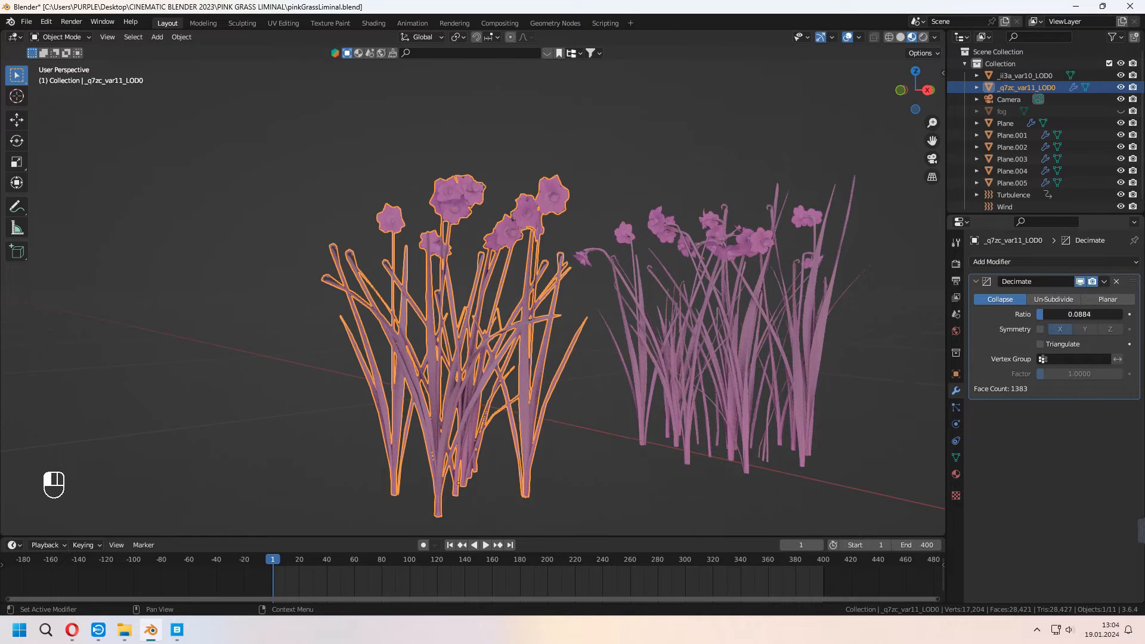
click(1104, 282)
click(1099, 297)
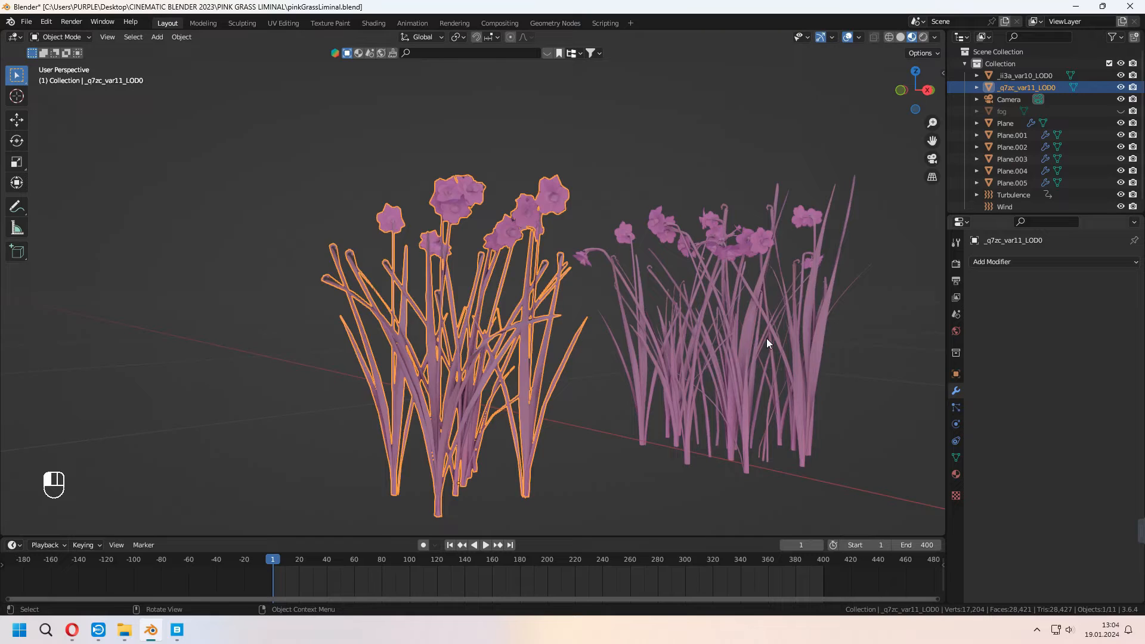
- Add a Decimate modifier to the _ii3a_var10_LOD0 daffodil clump, lower its ratio and apply it
click(767, 338)
click(1051, 261)
click(898, 335)
drag(1104, 314, 1064, 315)
click(1104, 282)
click(1068, 297)
- Move both decimated daffodil clumps into a new collection named pinkFlowers
drag(665, 264, 416, 432)
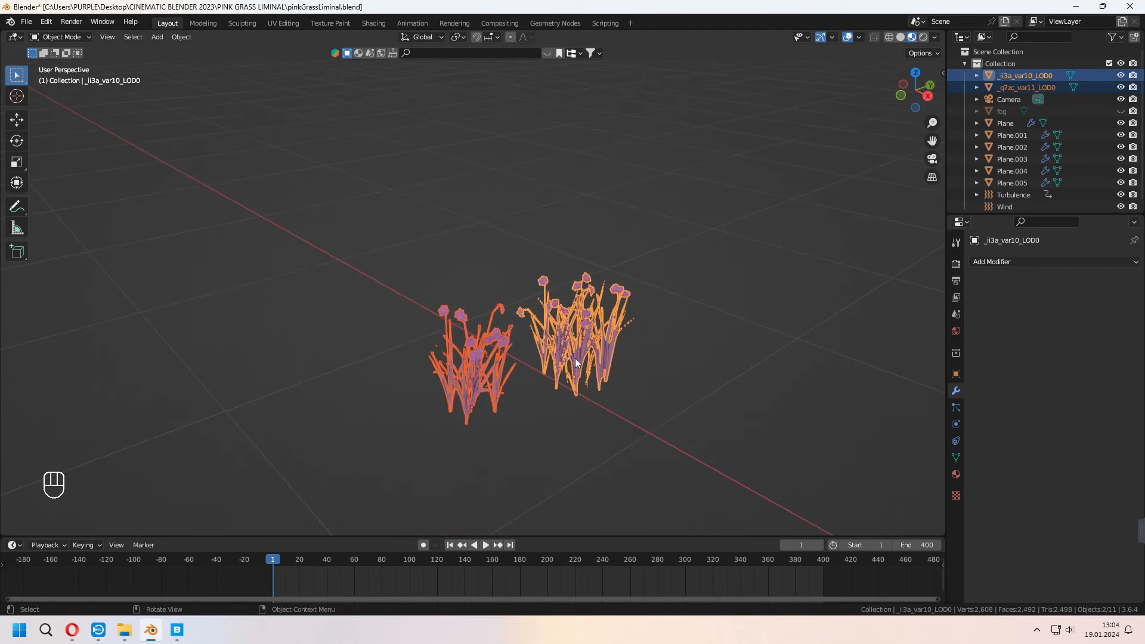
key(m)
click(661, 293)
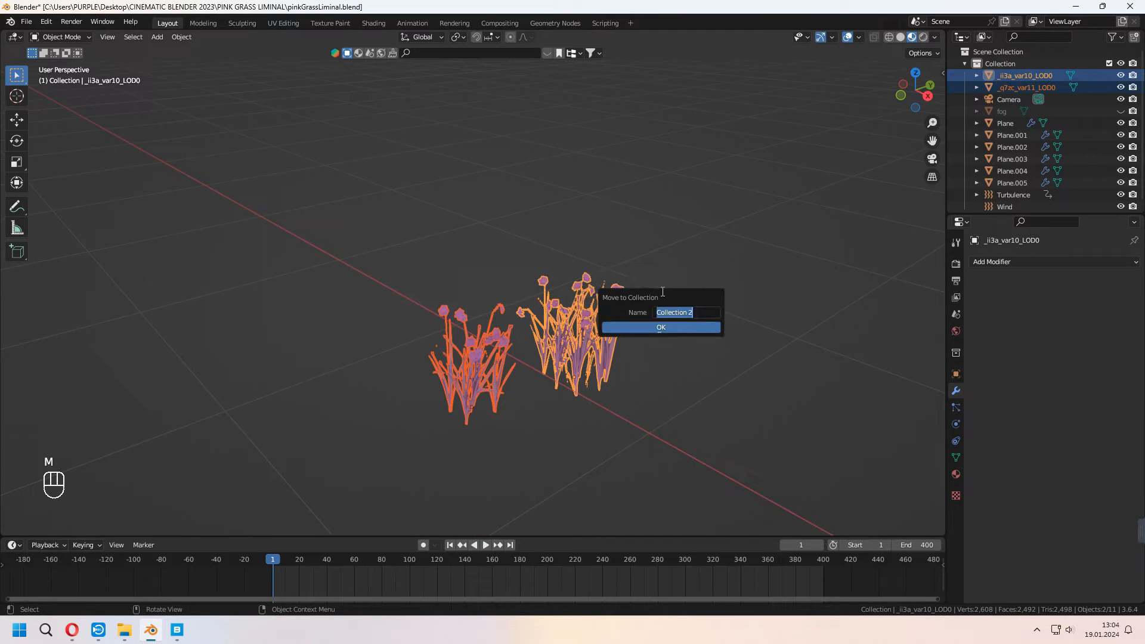
text(pinkFlowers)
key(Return)
key(Return)
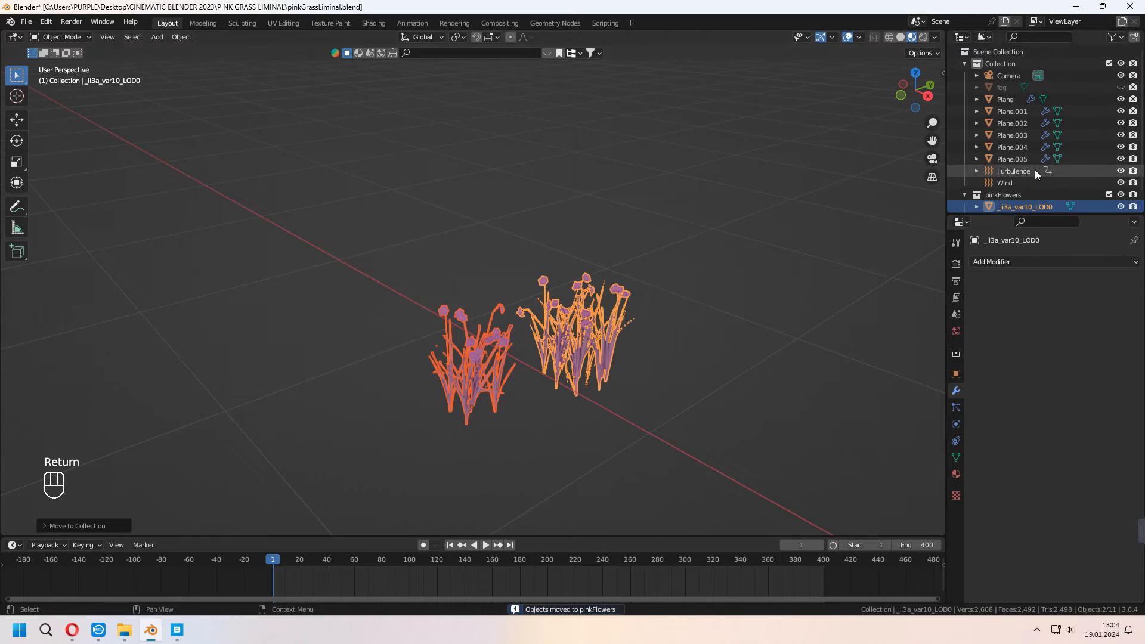
- Add a second particle system to the central grass Plane
scroll(1036, 174, down, 2)
scroll(549, 312, down, 9)
middle_drag(550, 312, 589, 353)
click(589, 353)
key(KP_Decimal)
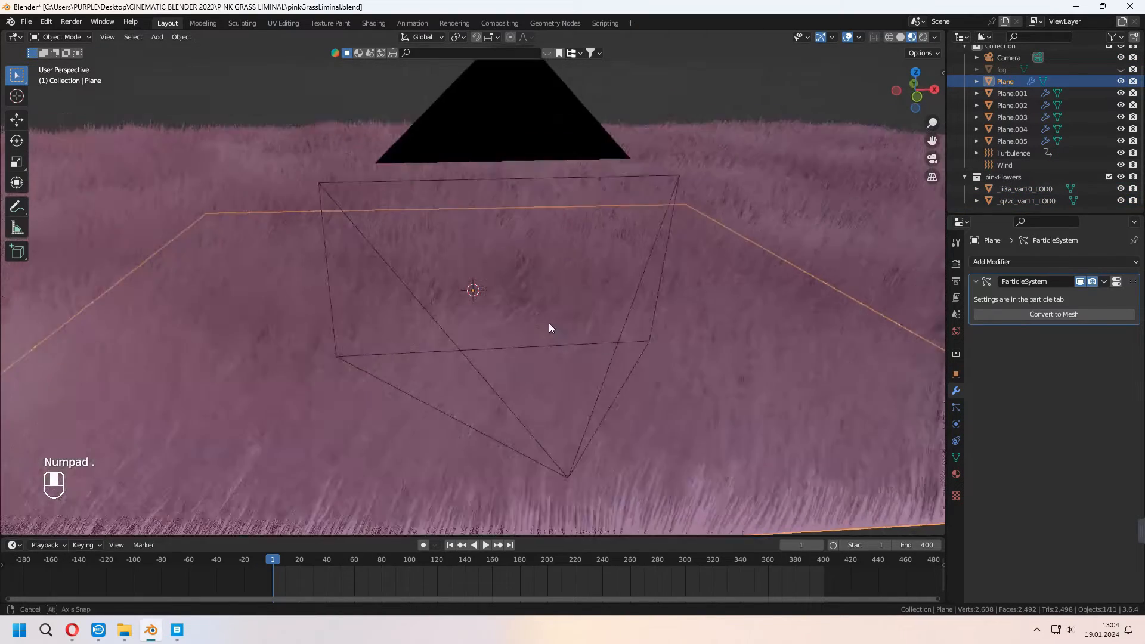
click(956, 458)
click(954, 407)
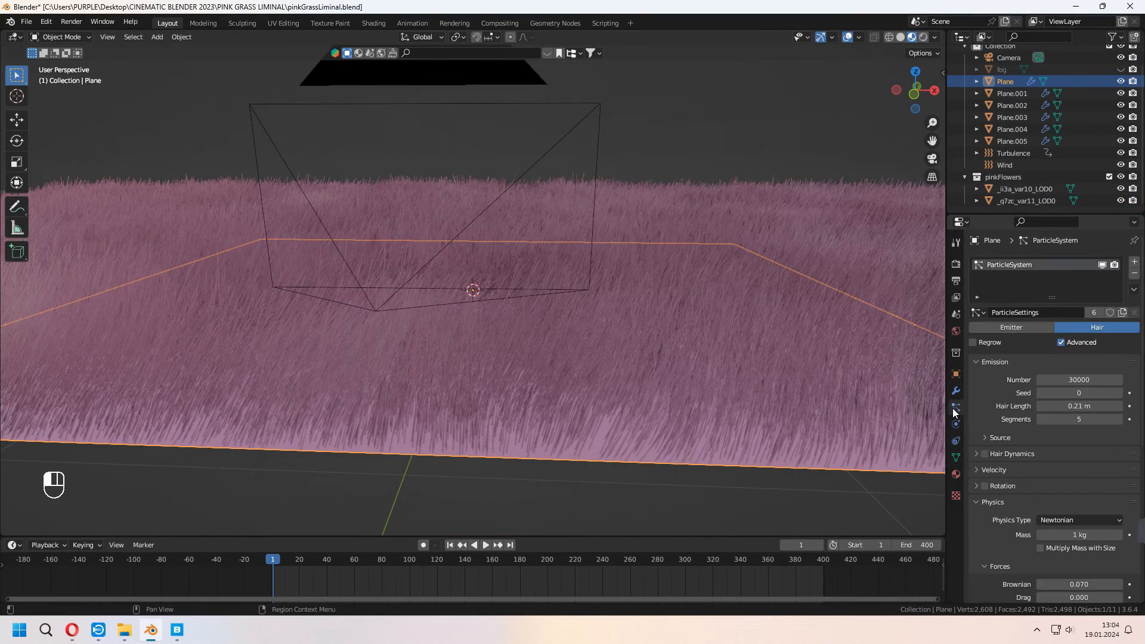
click(1135, 262)
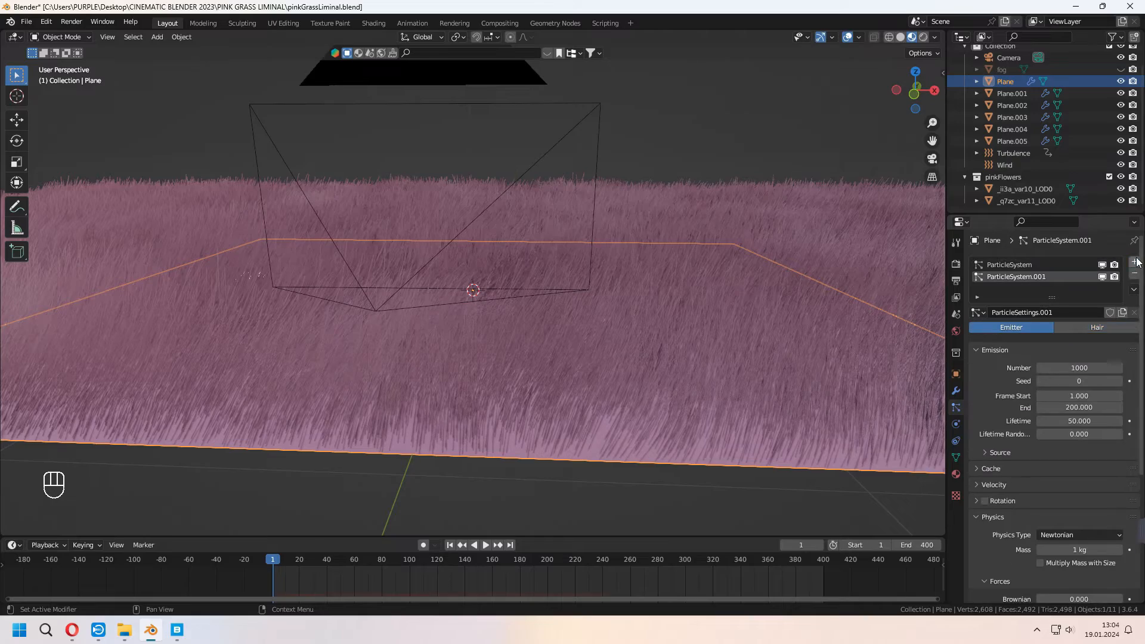
- Make the new particle system an advanced Hair system with a hair length of 0.52 m
click(1096, 328)
click(1061, 343)
drag(1079, 406, 975, 406)
- Render the new hair particles as a collection, with pinkFlowers as the instance collection
scroll(995, 419, down, 4)
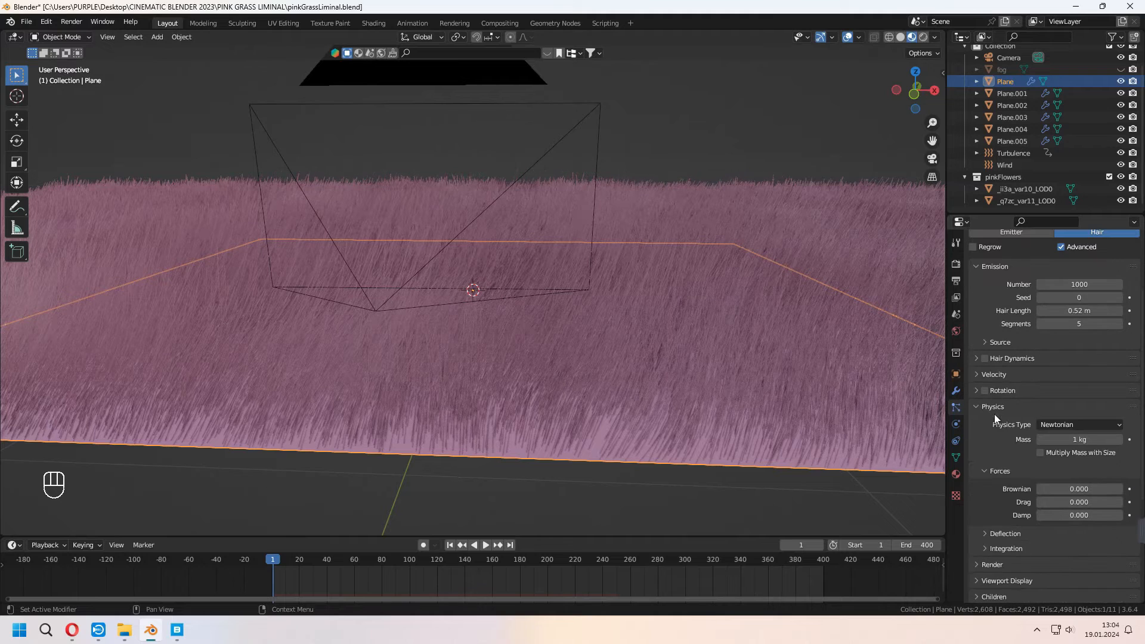
scroll(990, 404, down, 7)
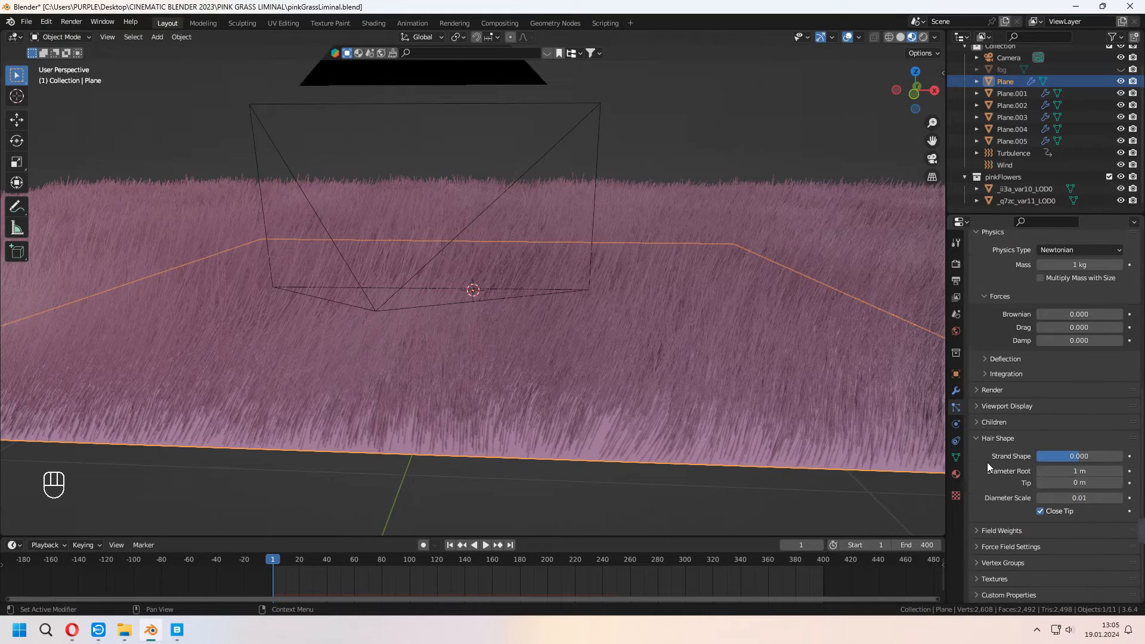
click(981, 390)
click(1081, 408)
click(1075, 460)
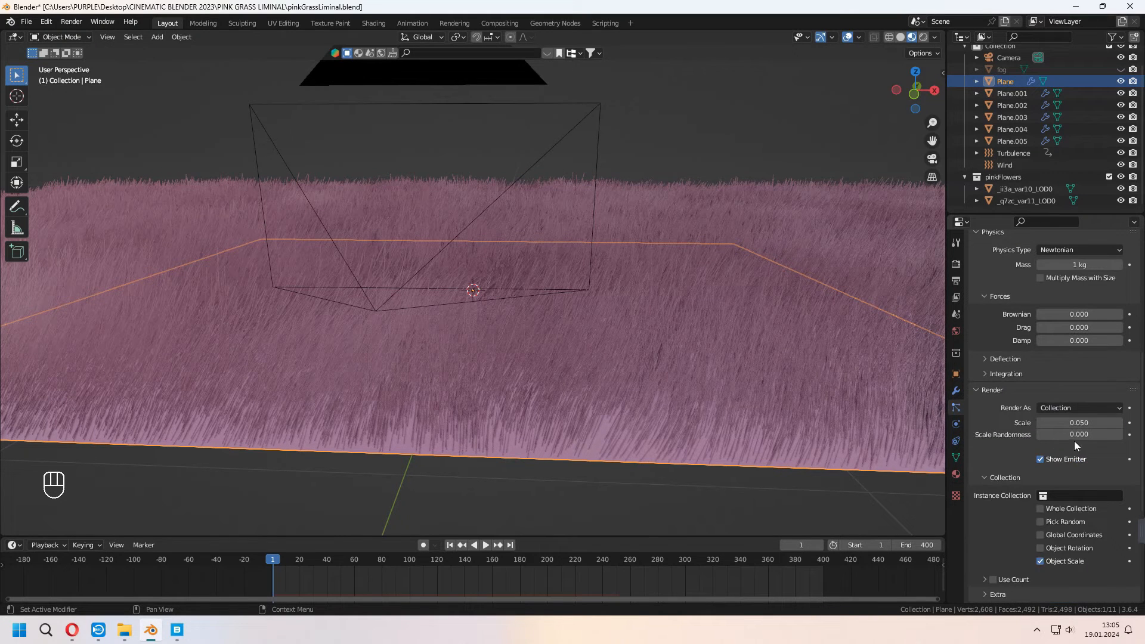
click(1072, 492)
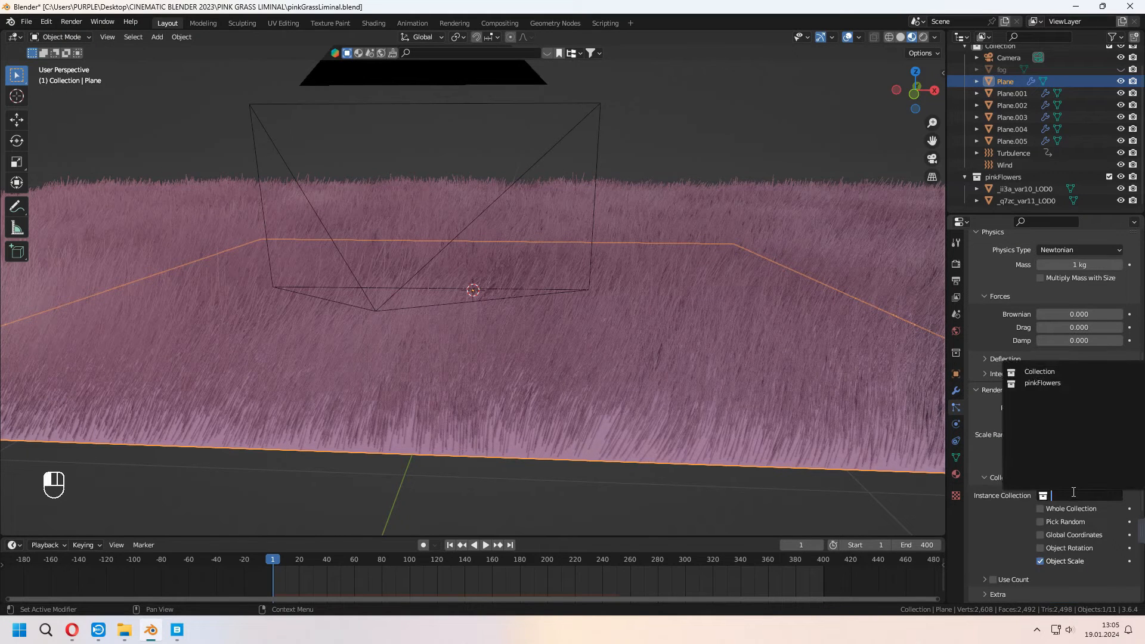
click(1064, 384)
- Set the flower particles' scale to 1.010 and scale randomness to 0.503, judging them in the rendered camera view
drag(1079, 423, 1114, 423)
middle_drag(786, 439, 802, 421)
key(KP_0)
click(923, 37)
click(590, 361)
mouse_move(1079, 423)
mouse_down()
mouse_move(1119, 435)
mouse_move(1087, 423)
mouse_up()
- Play the animation and examine the scattered flowers up close in solid shading and from the camera
key(space)
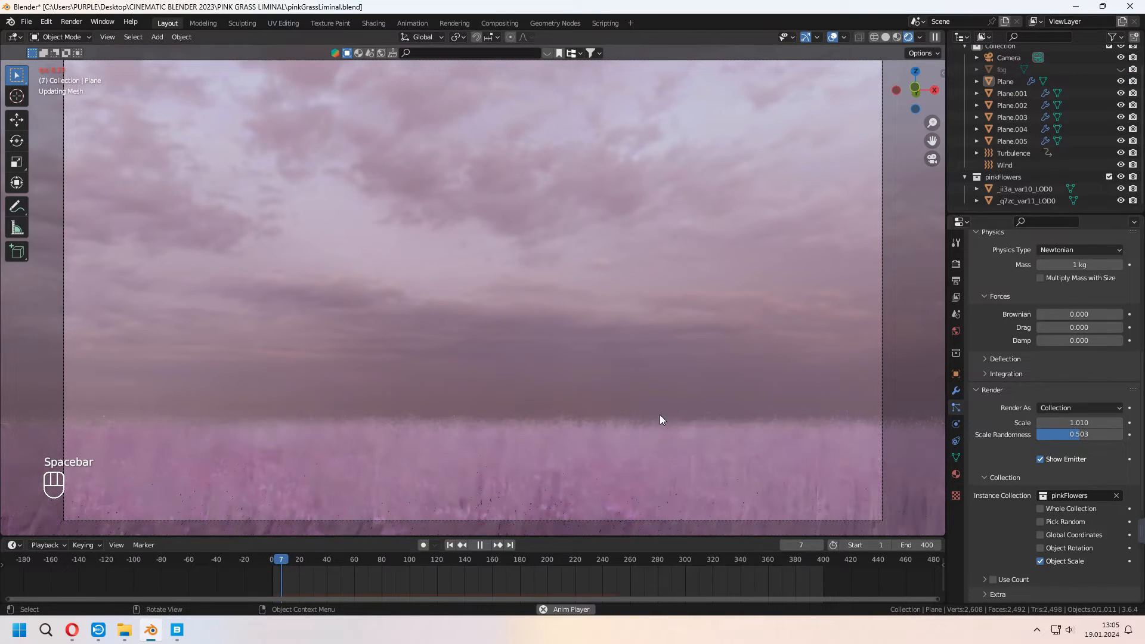
click(883, 38)
mouse_move(641, 294)
middle_down()
mouse_move(642, 322)
mouse_move(586, 248)
mouse_move(599, 285)
middle_up()
key(space)
mouse_move(633, 333)
middle_down()
mouse_move(634, 310)
mouse_move(639, 320)
middle_up()
scroll(634, 309, up, 6)
scroll(637, 313, down, 2)
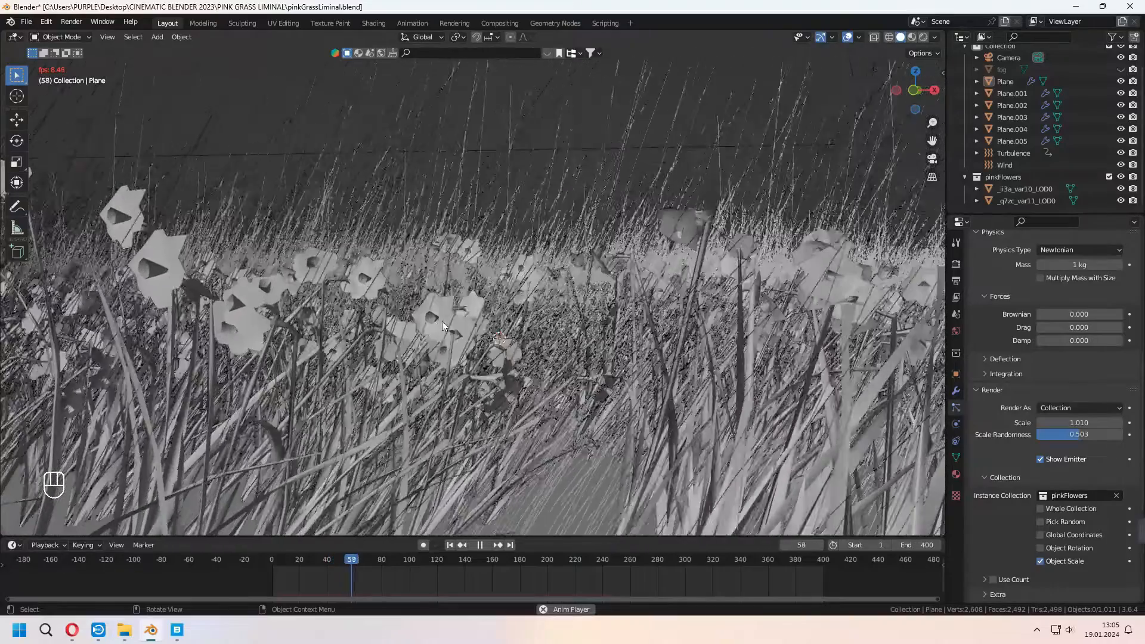
key(space)
key(KP_0)
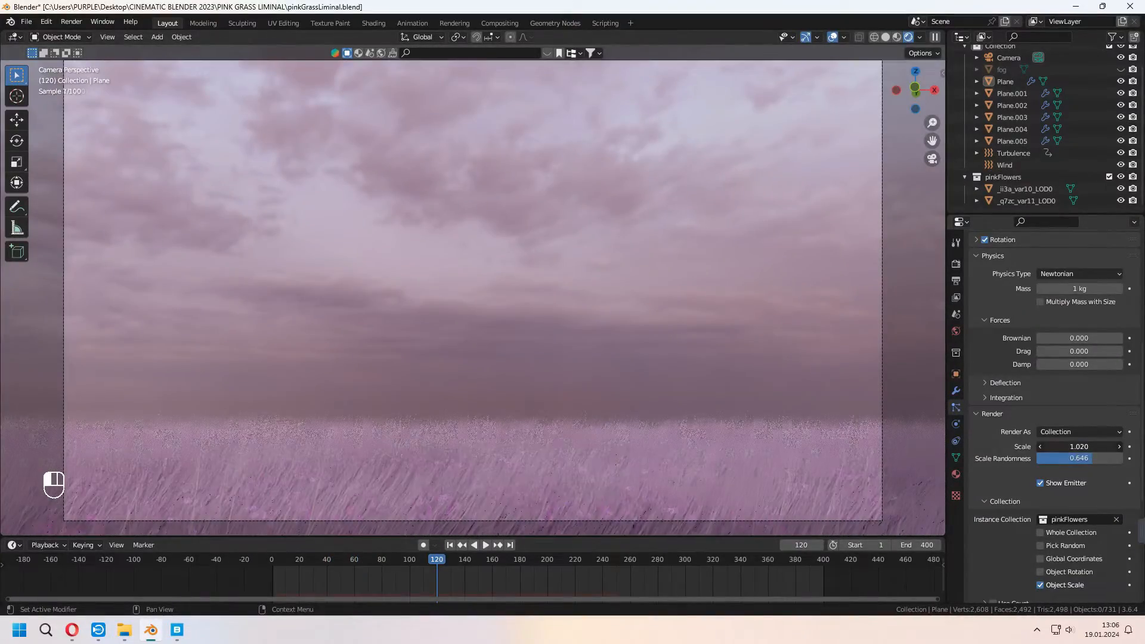
- Add a second particle system to Plane.001 behind the central plane and assign it ParticleSettings.001
middle_drag(574, 356, 612, 391)
scroll(1023, 312, up, 10)
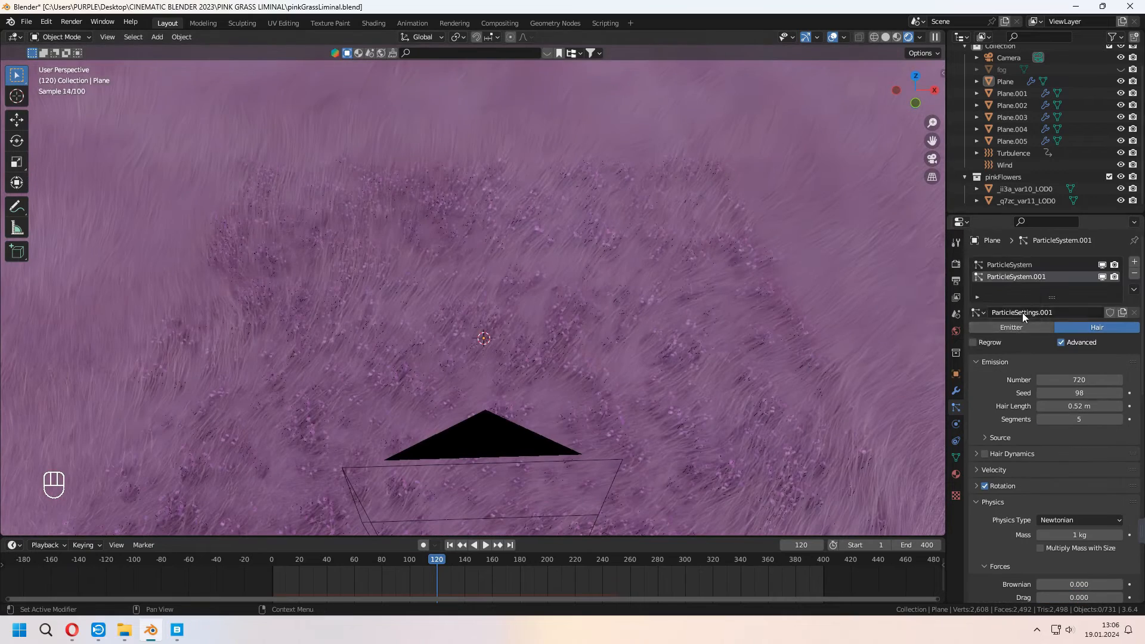
scroll(615, 289, down, 6)
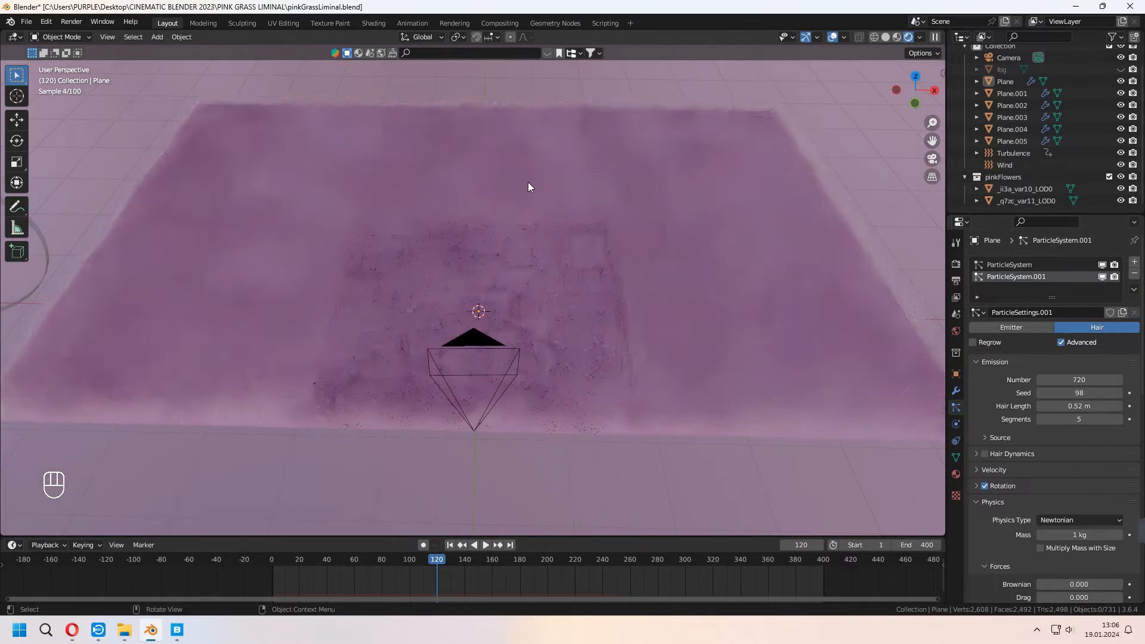
click(528, 181)
click(1134, 263)
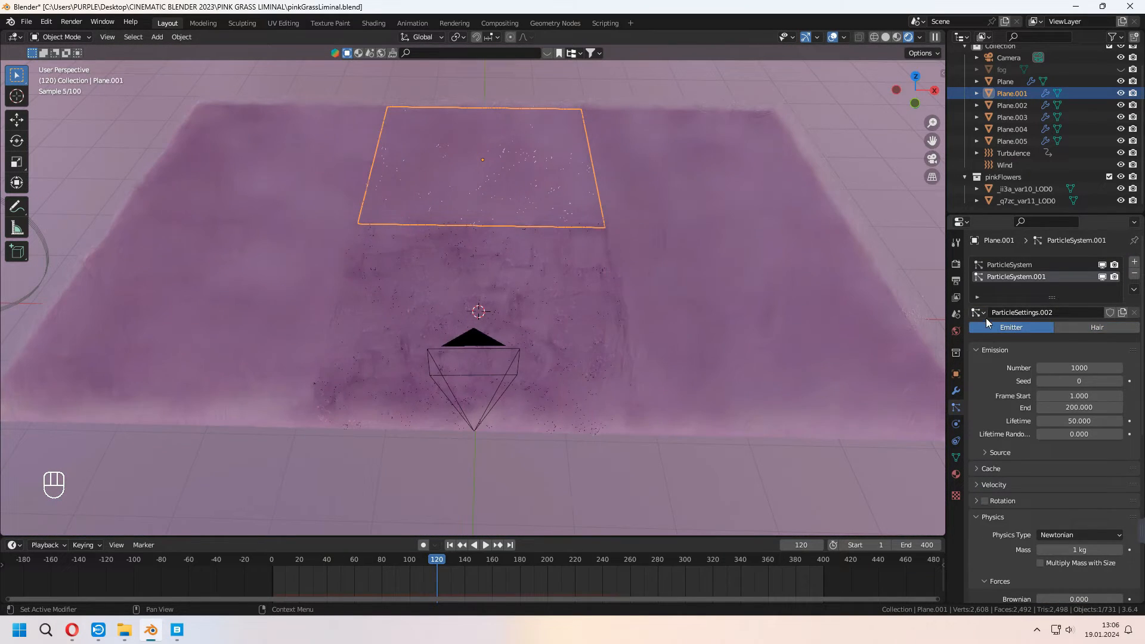
click(979, 312)
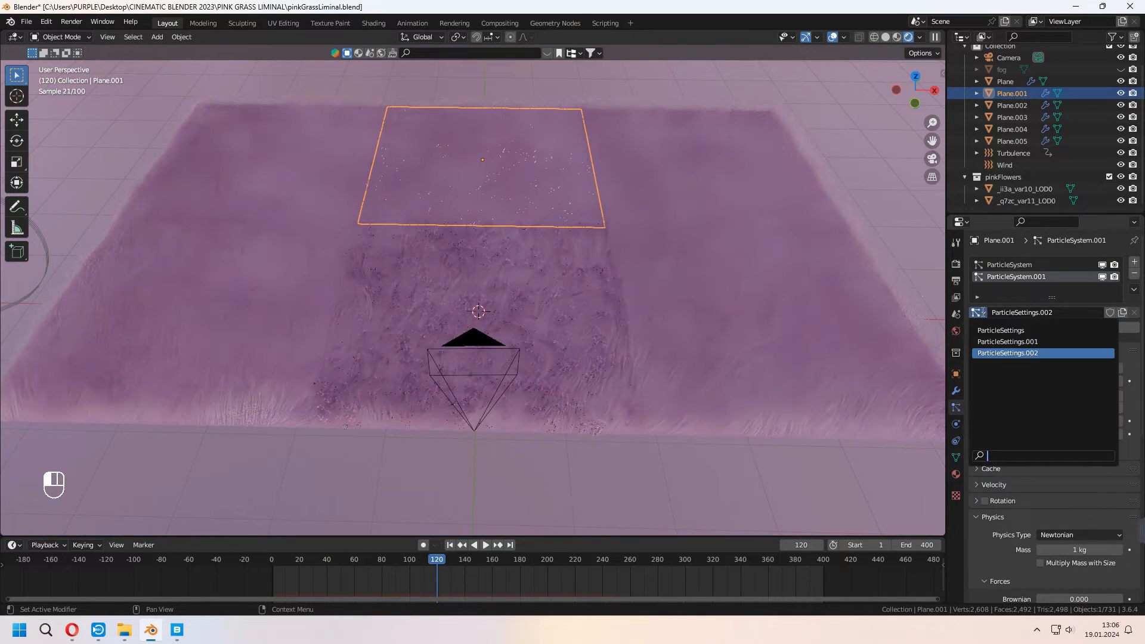
click(995, 342)
- Scale down Plane.001 and clear the selection
key(s)
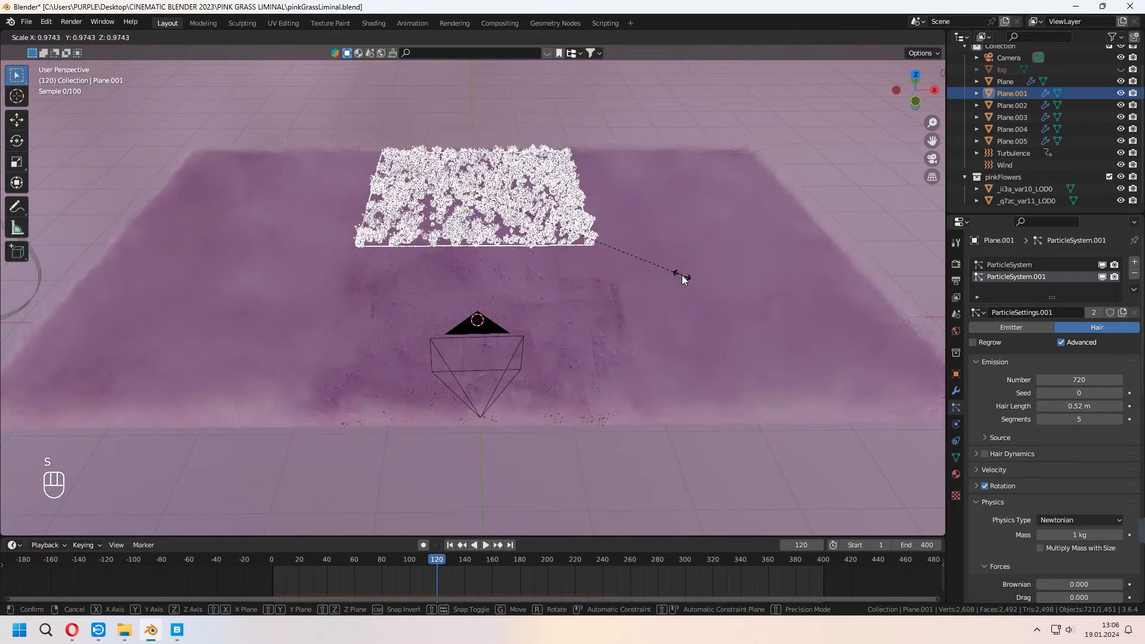
click(646, 224)
key(a)
key(a)
- Play the animation from the camera to check the flowers across both planes
key(KP_0)
key(space)
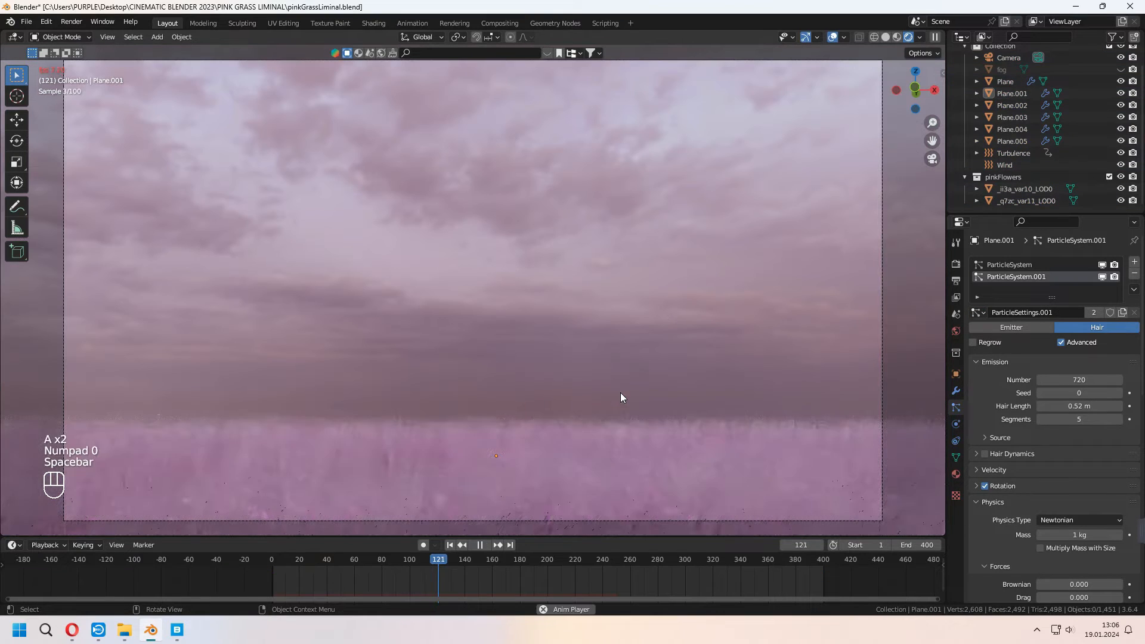
key(space)
key(space)
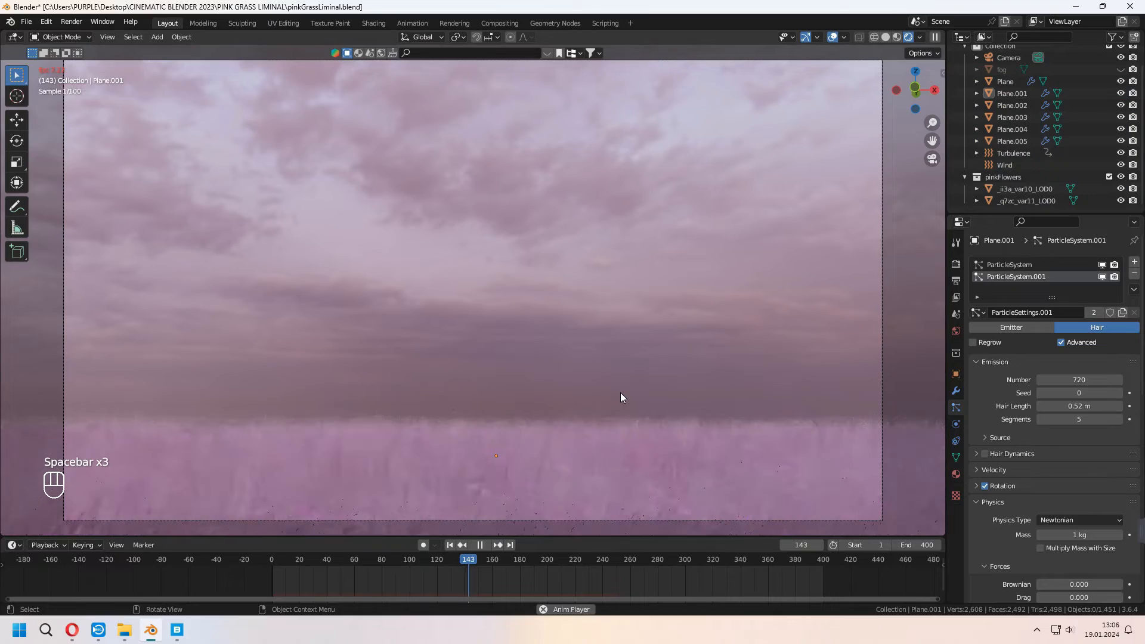
click(897, 37)
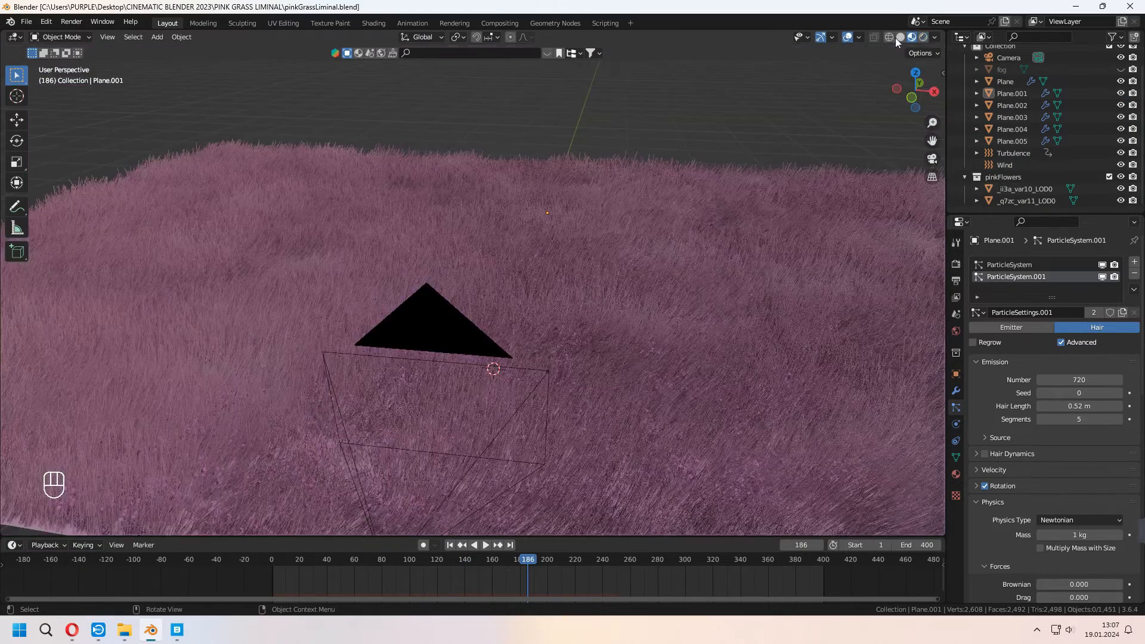
- Save the file, then add a cube and scale it down to a small block
scroll(650, 382, down, 3)
middle_drag(662, 406, 522, 315)
key(ctrl+s)
key(shift+a)
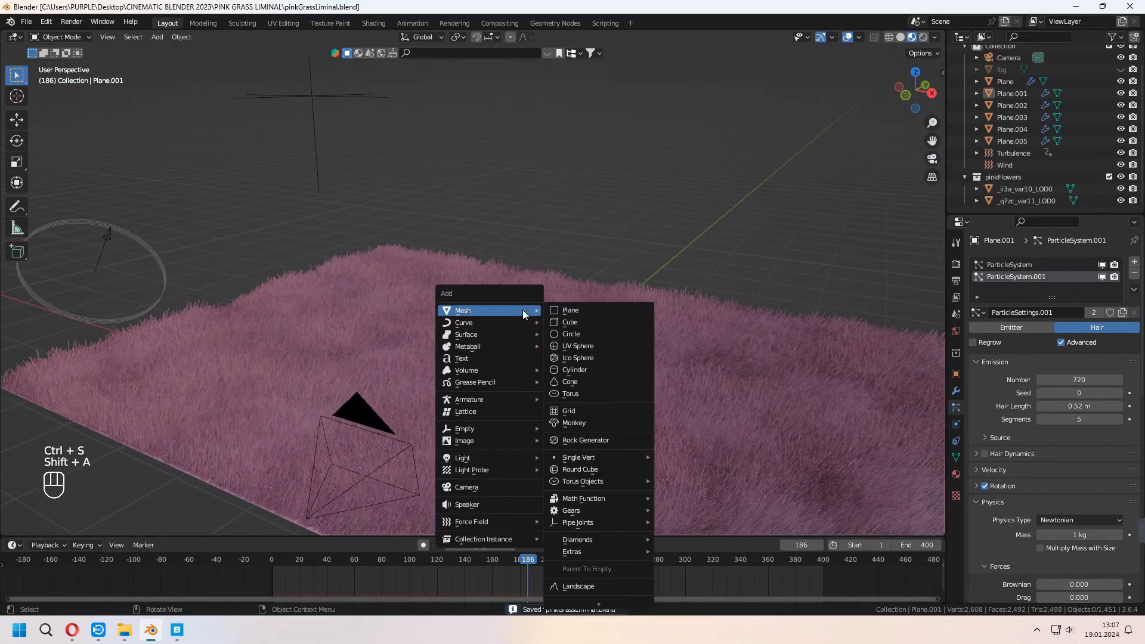
click(596, 321)
key(s)
- Shift the small cube slightly along the X axis as seen from the camera
key(KP_0)
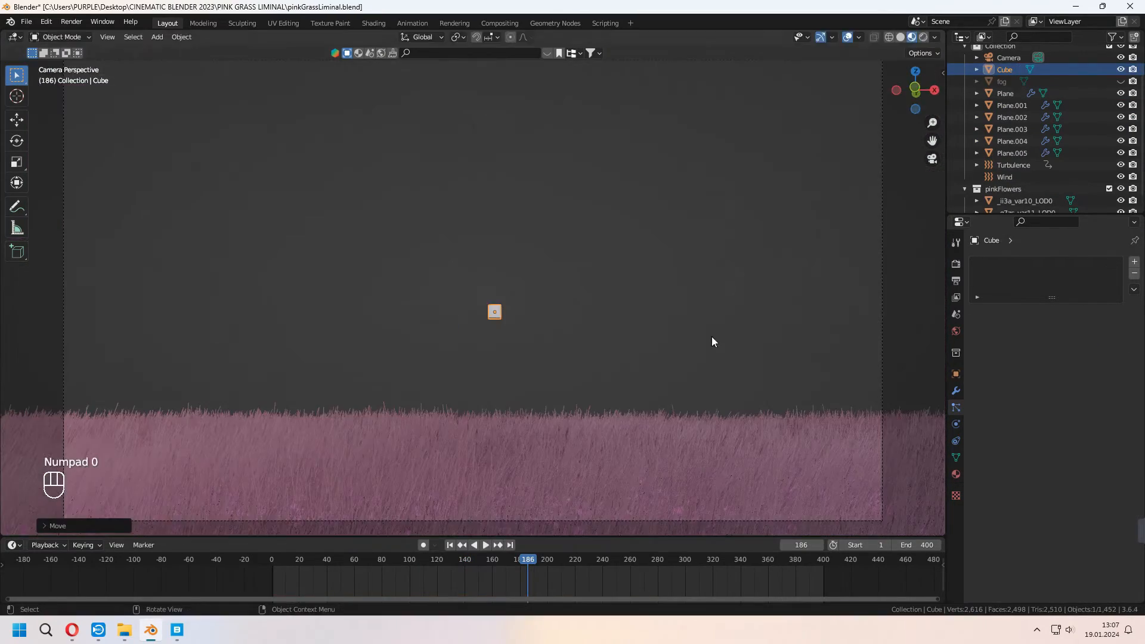
key(g)
key(x)
click(691, 342)
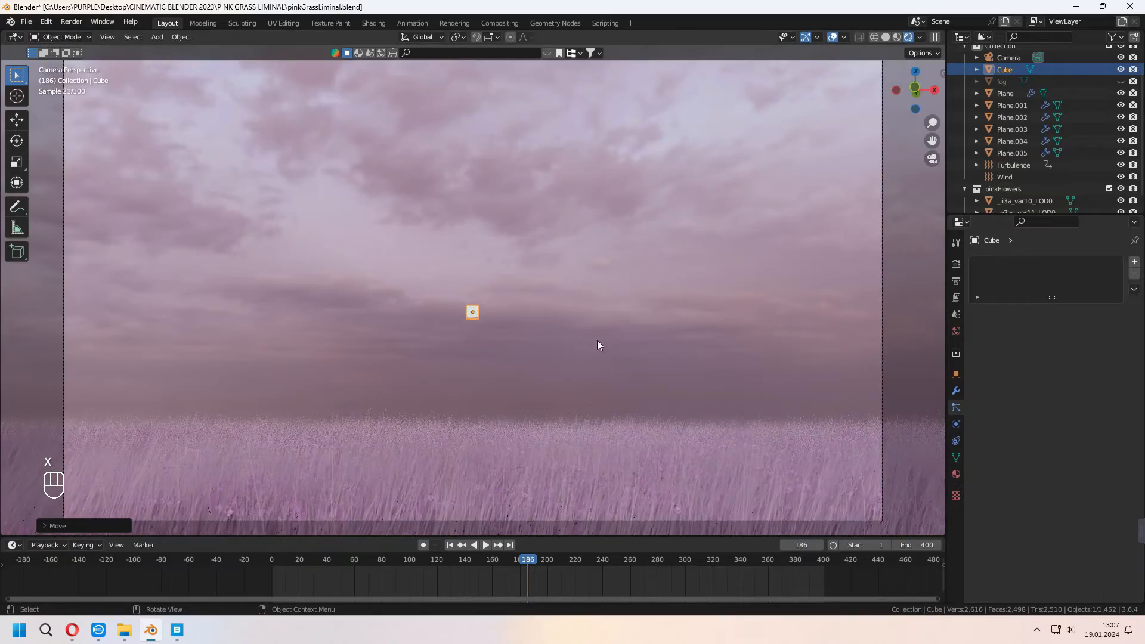
- Stretch the cube into a horizontal bar by moving one side face along X in Edit Mode
middle_drag(597, 341, 674, 363)
mouse_move(674, 364)
shift+middle_down()
mouse_move(738, 333)
mouse_move(697, 332)
shift+middle_up()
key(KP_Decimal)
key(Tab)
click(480, 291)
middle_drag(480, 291, 572, 330)
key(g)
key(x)
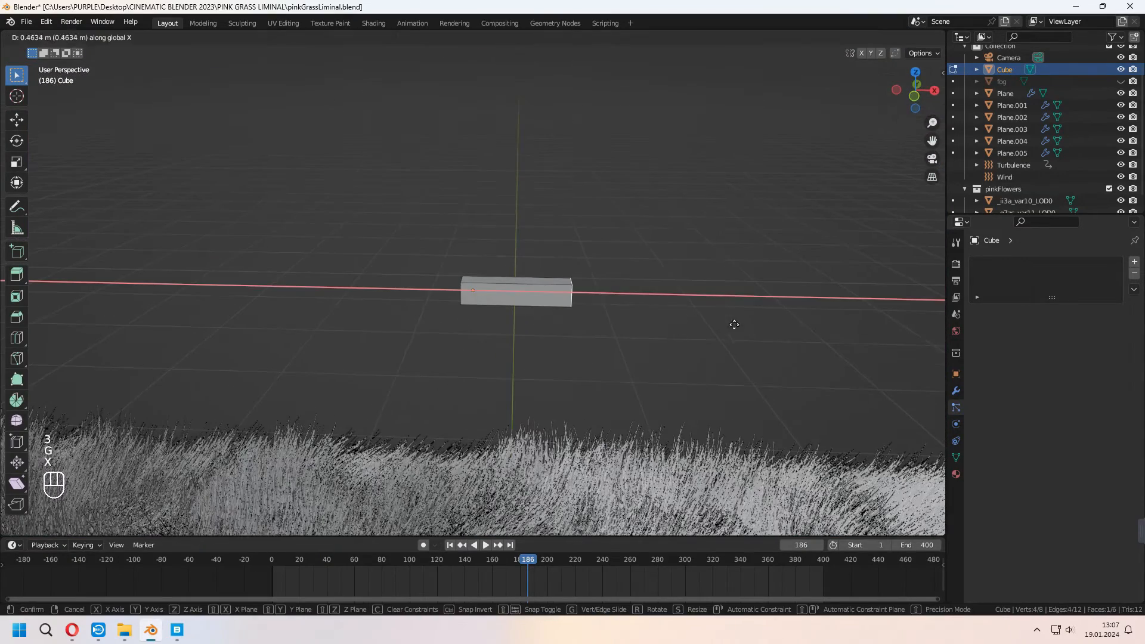
click(835, 329)
- Lengthen the bar further by moving its end face along the X axis
key(Tab)
key(Tab)
middle_drag(719, 298, 507, 274)
key(g)
key(x)
click(623, 337)
- Add two loop cuts across the bar and scale them apart along X towards its ends
middle_drag(624, 338, 680, 310)
key(ctrl+r)
click(504, 273)
right_click(504, 273)
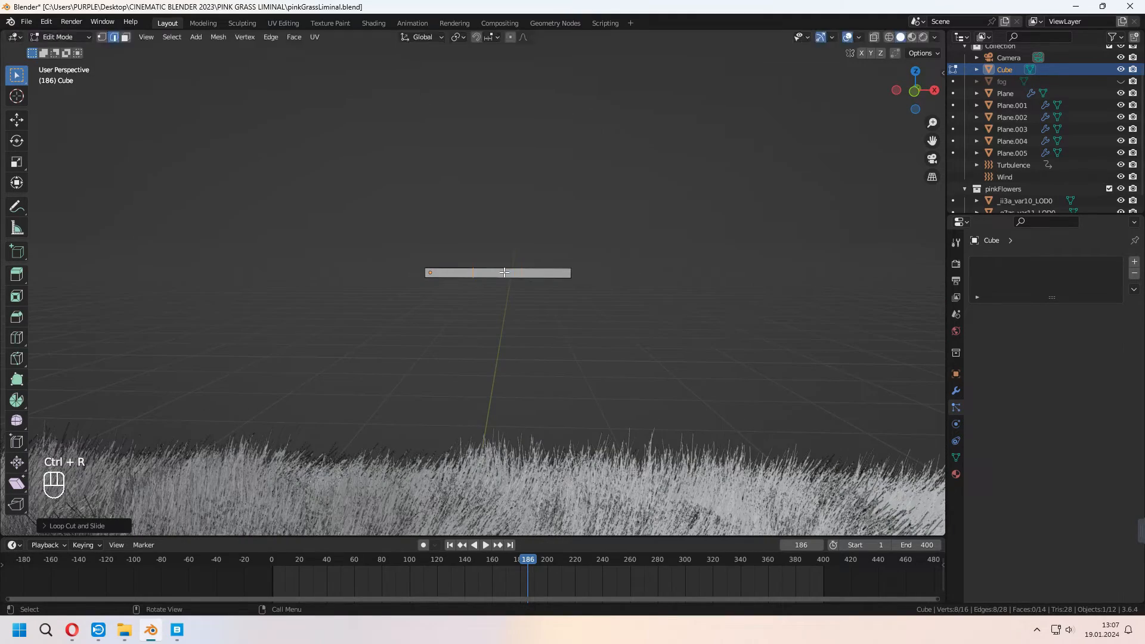
key(s)
key(x)
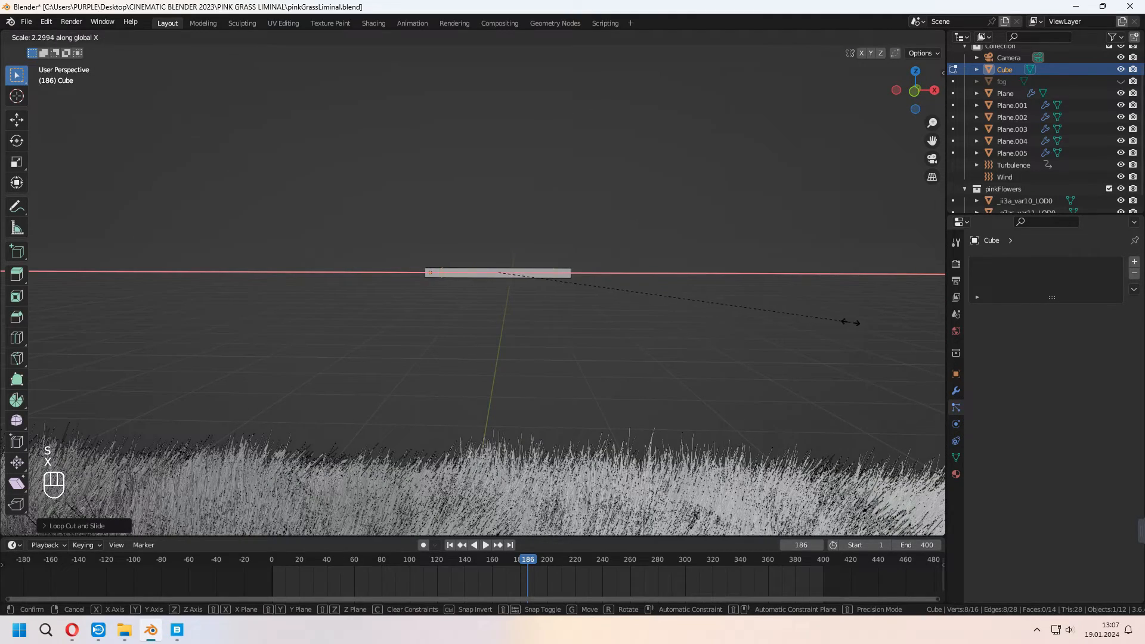
click(887, 323)
- Extrude the bottom faces at both ends of the bar down into the grass to form door frame posts
middle_drag(887, 323, 598, 287)
key(3)
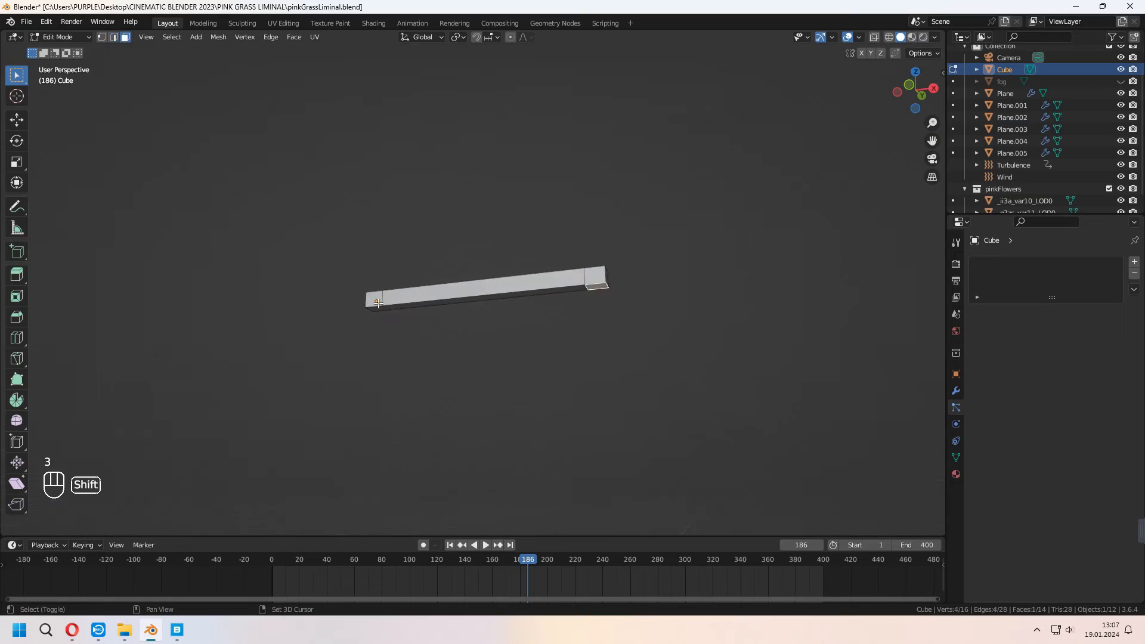
middle_drag(378, 307, 619, 358)
key(e)
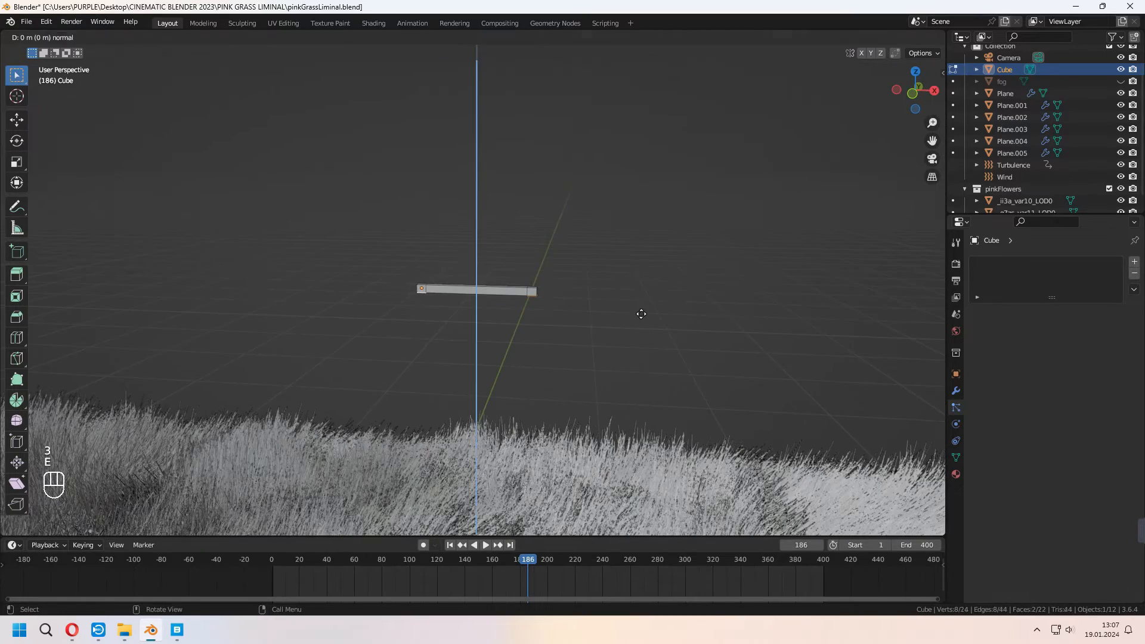
click(638, 503)
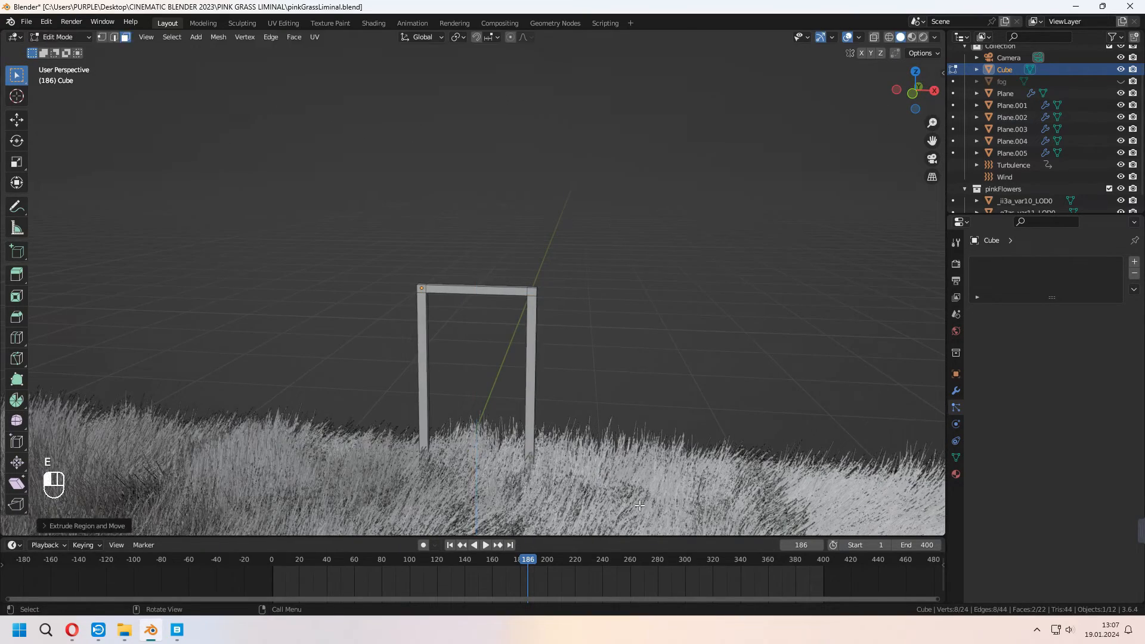
- Add a plane and rotate it 90° about the X axis so it stands upright at the frame
key(shift+a)
mouse_move(560, 248)
click(631, 245)
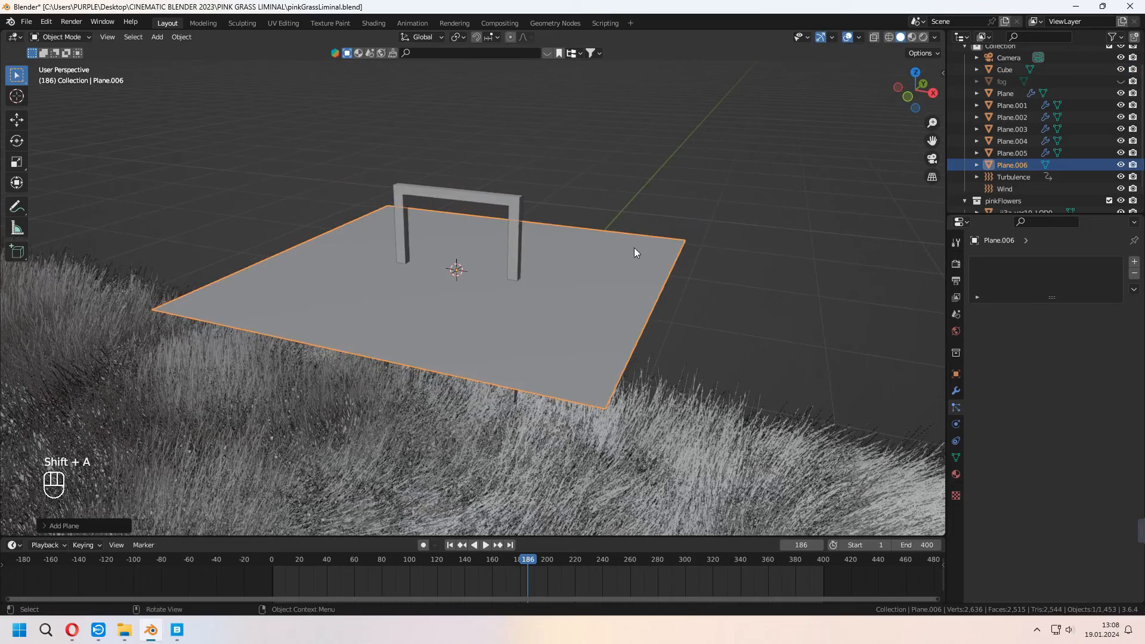
key(r)
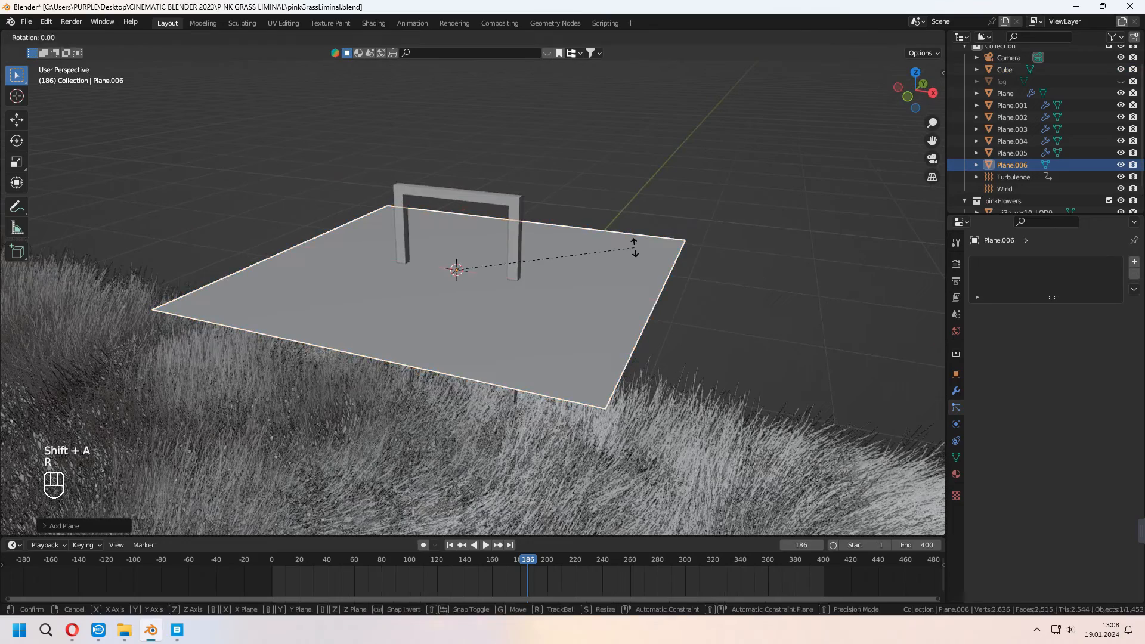
key(x)
key(KP_9)
key(KP_0)
key(KP_Enter)
- Scale the upright plane down to the frame's width, stretch it along Z and lower it to fill the opening
key(s)
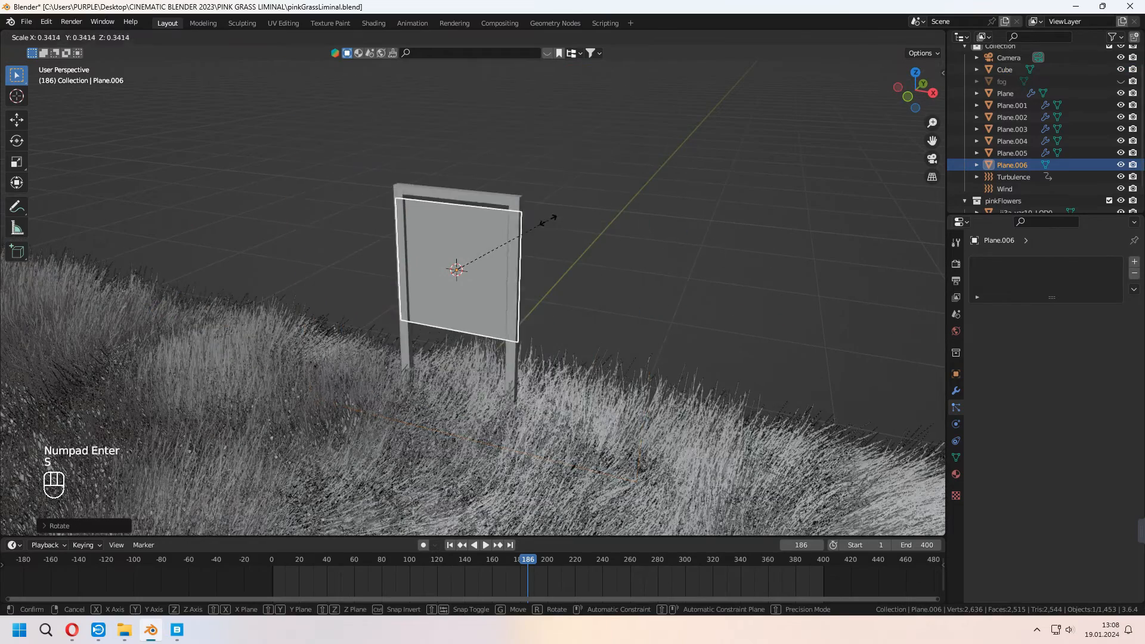
click(542, 222)
key(s)
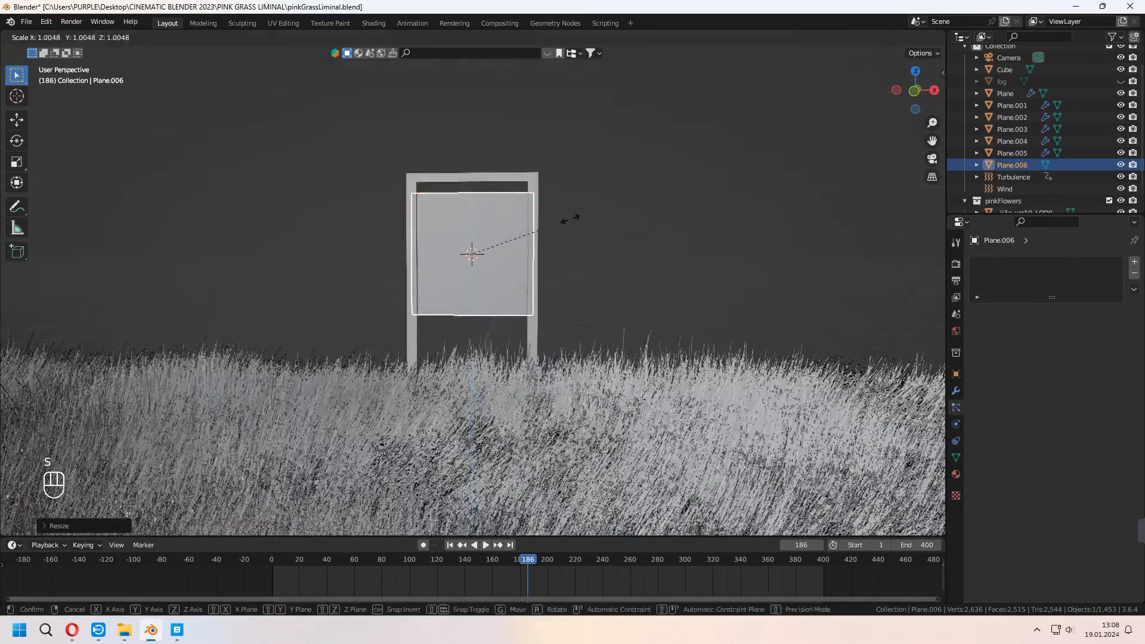
key(z)
click(632, 238)
key(g)
key(z)
click(639, 274)
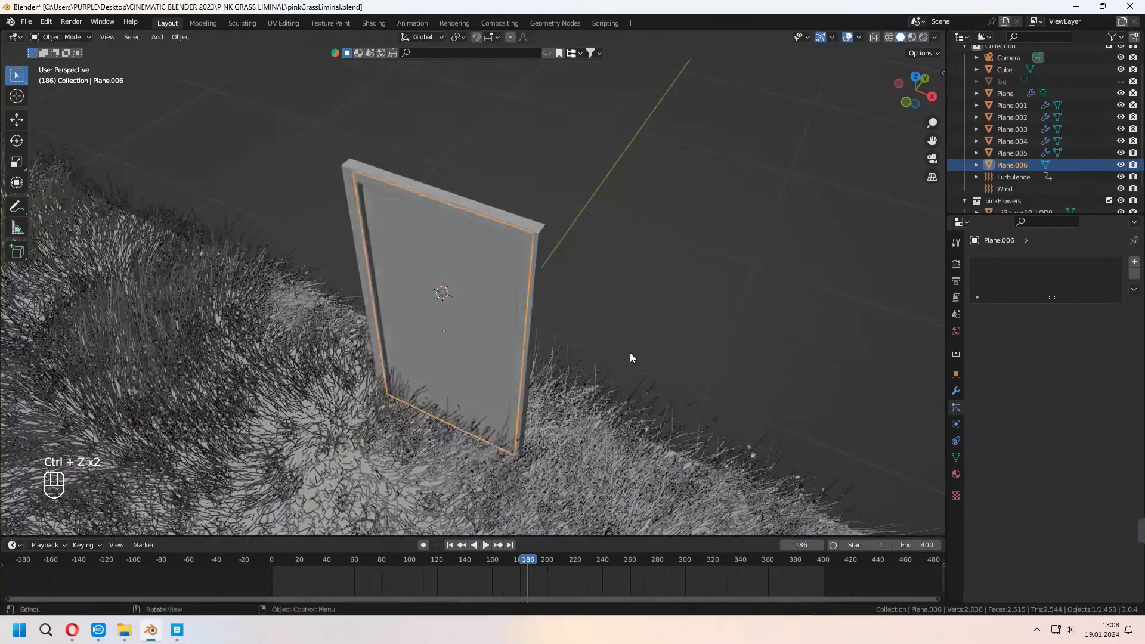
- Move the upright door plane along Y so it stands slightly in front of the frame
key(g)
key(y)
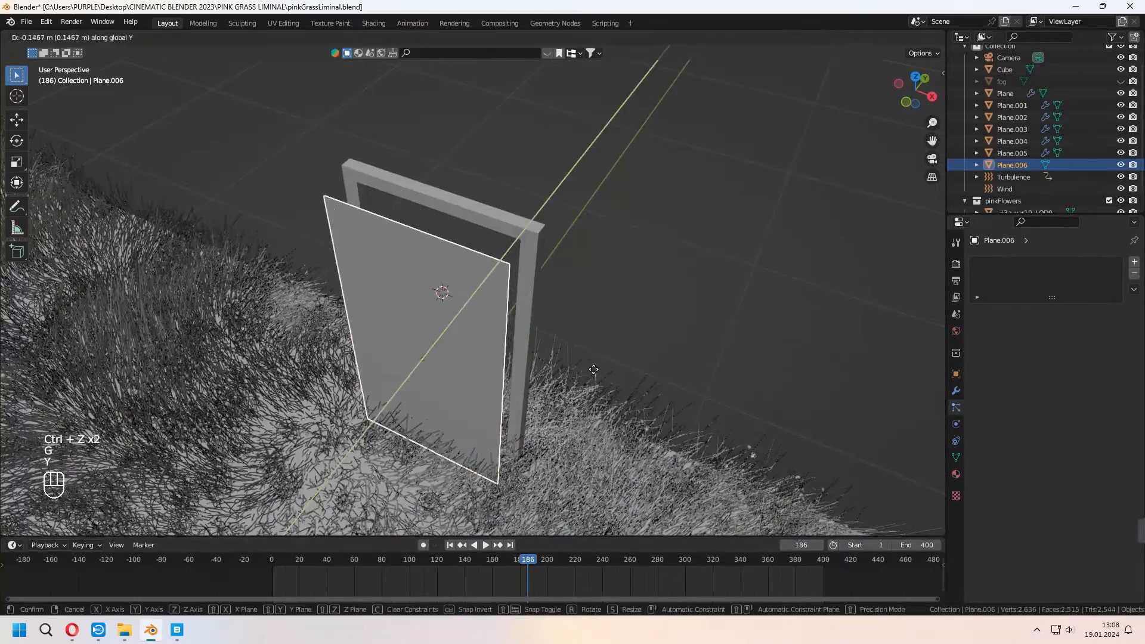
click(603, 377)
middle_drag(603, 377, 636, 335)
scroll(640, 328, up, 1)
- Apply the door plane's scale and inset its face by about 0.02 m
key(Tab)
key(ctrl+a)
key(Tab)
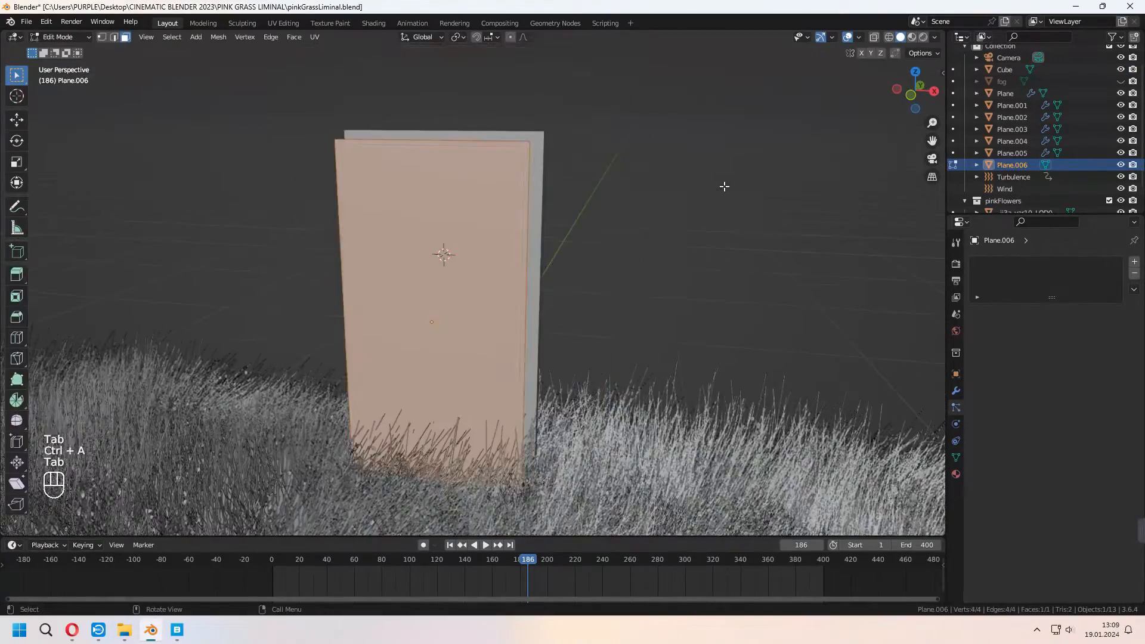
key(i)
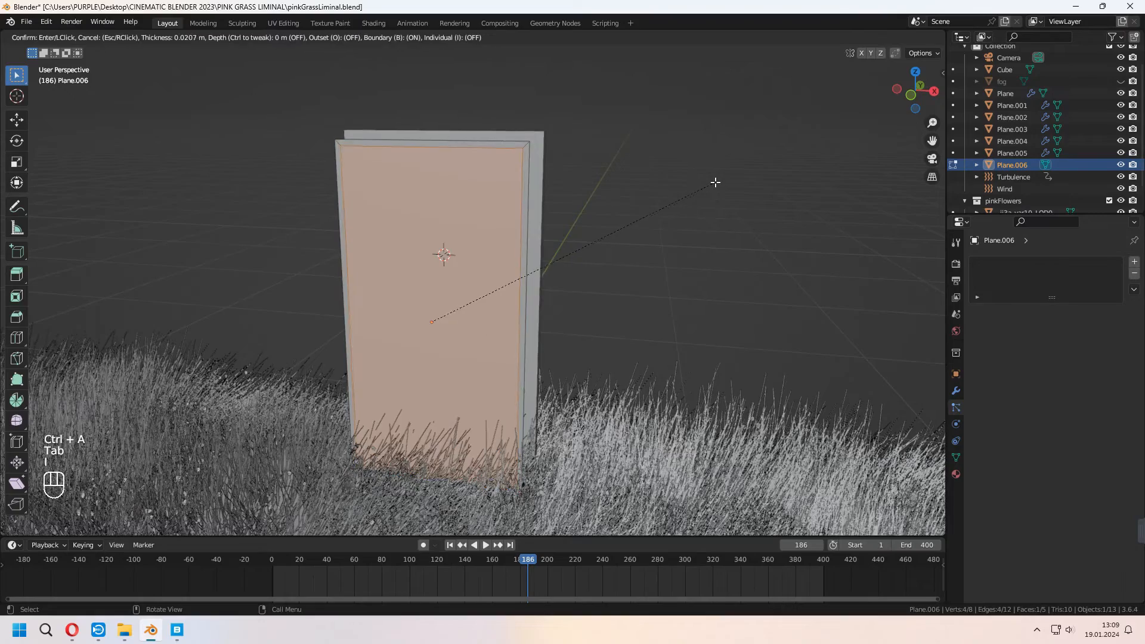
click(713, 182)
middle_drag(712, 183, 621, 309)
- Extrude the whole door mesh to give it thickness, and extrude its inner front face about 0.02 m inwards
key(a)
key(e)
click(611, 280)
click(507, 311)
key(e)
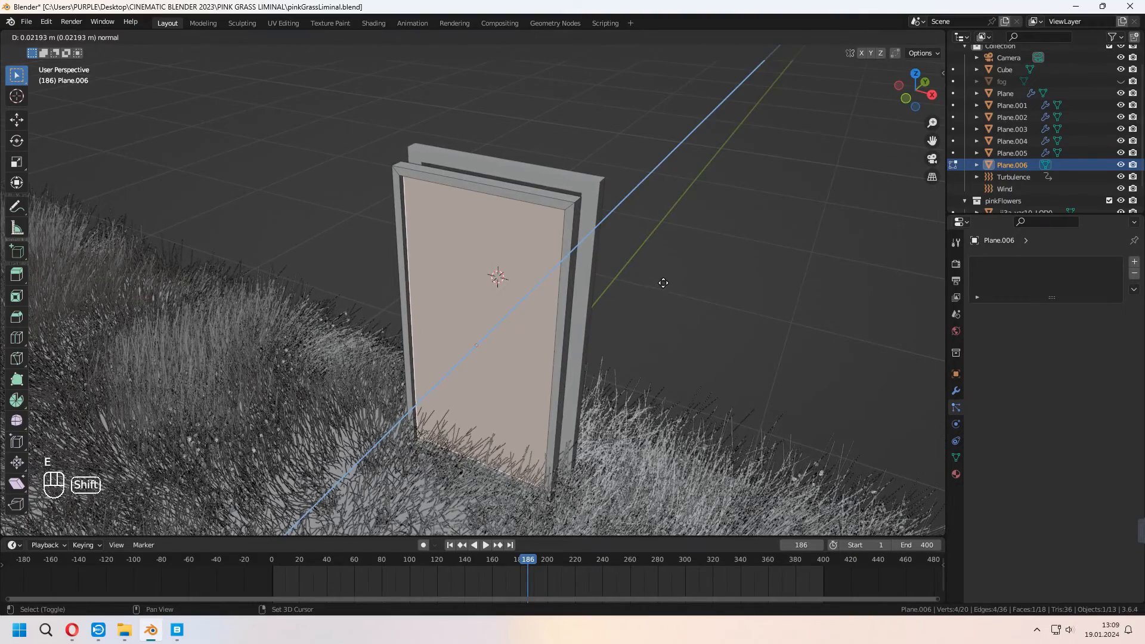
click(666, 279)
- Inset the recessed front face of the door again and extrude the result to add a panel level
mouse_move(667, 279)
middle_down()
mouse_move(754, 232)
mouse_move(681, 278)
middle_up()
key(i)
click(726, 233)
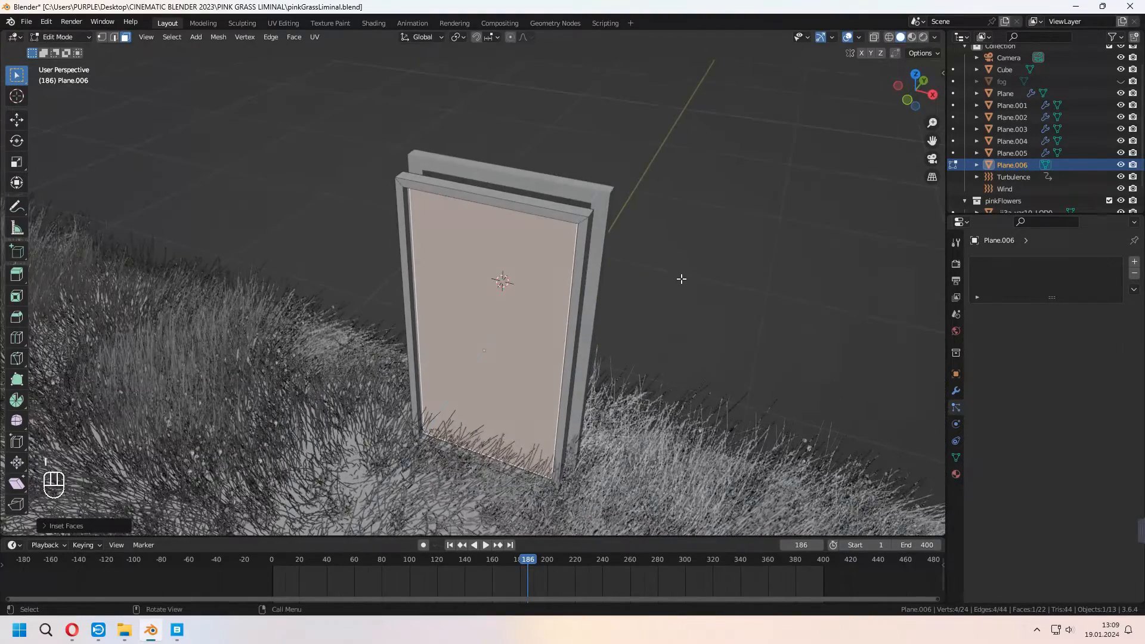
key(e)
click(662, 298)
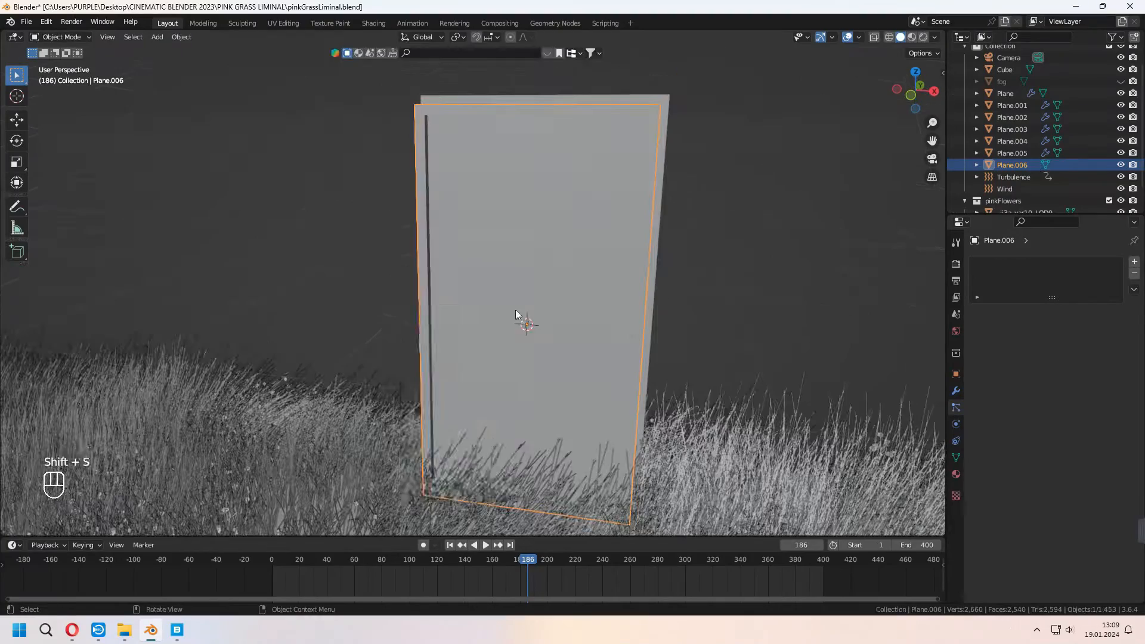
- Add a UV sphere, rotate it 90° about X, scale it down to doorknob size and shade it smooth
key(shift+a)
mouse_move(489, 264)
click(544, 300)
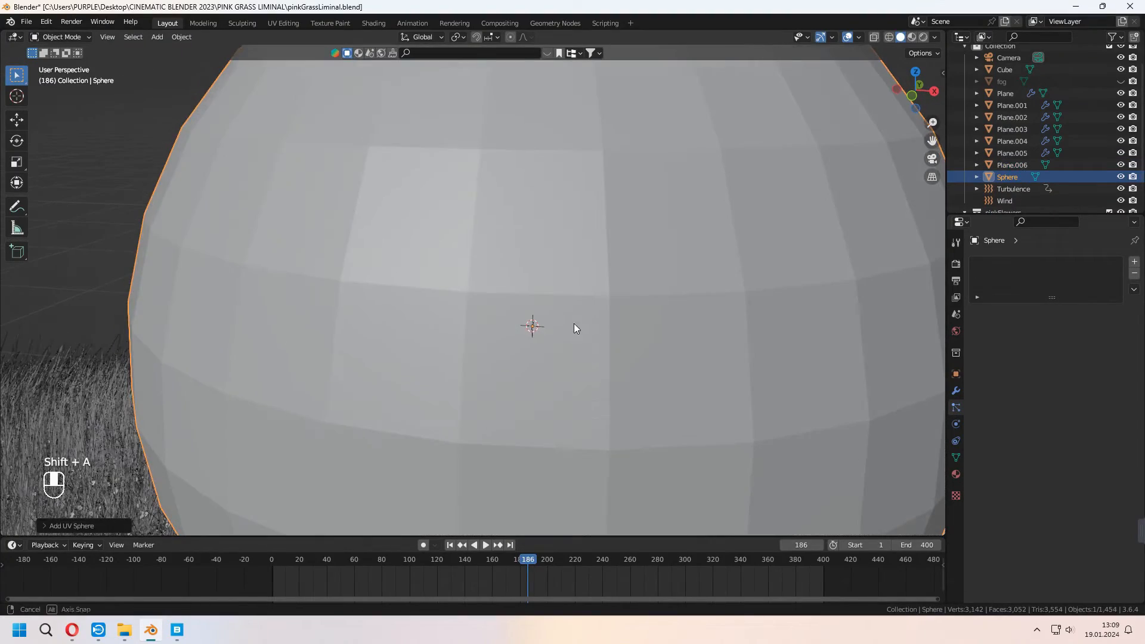
key(r)
key(x)
key(KP_9)
key(KP_0)
key(KP_Enter)
key(s)
click(541, 323)
right_click(542, 324)
click(518, 267)
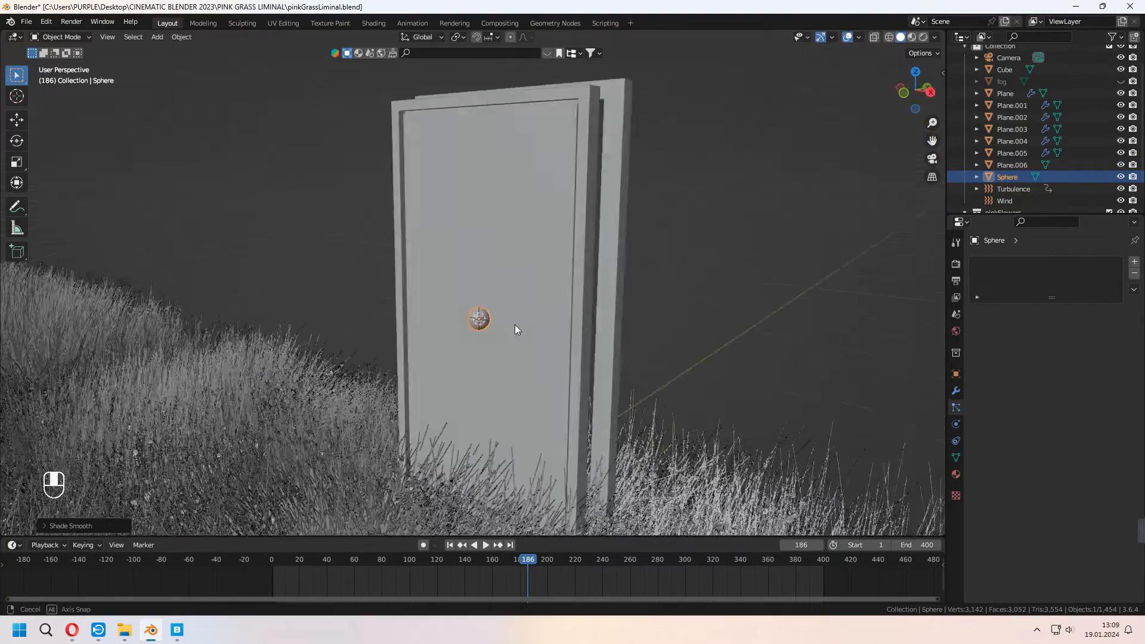
- Move the knob sphere along Y to the door's front and along X to the edge opposite the hinge side
middle_drag(514, 325, 525, 394)
key(g)
key(y)
click(682, 364)
key(g)
key(x)
click(661, 396)
middle_drag(660, 394, 672, 309)
- Inset the door's central front face further and extrude it to deepen the panel relief
click(669, 298)
key(Tab)
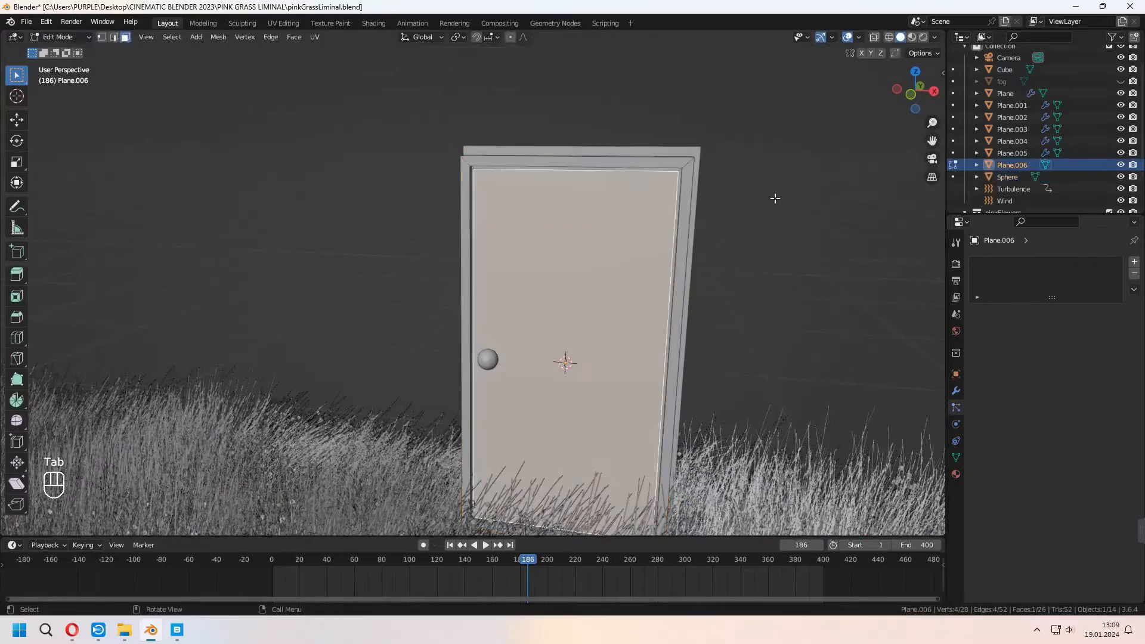
key(i)
click(759, 199)
middle_drag(754, 201, 712, 271)
key(e)
click(709, 275)
middle_drag(704, 322, 732, 272)
- Add one more inset to the door's innermost front face and return to object mode
key(Tab)
key(Tab)
key(i)
middle_drag(841, 173, 556, 360)
click(805, 206)
key(Tab)
- Move the knob sphere out from the door along Y and delete the cap of faces around its door-facing pole
click(509, 308)
key(g)
key(y)
click(554, 357)
key(KP_Decimal)
key(Tab)
key(ctrl+KP_Add)
key(ctrl+KP_Add)
key(ctrl+KP_Add)
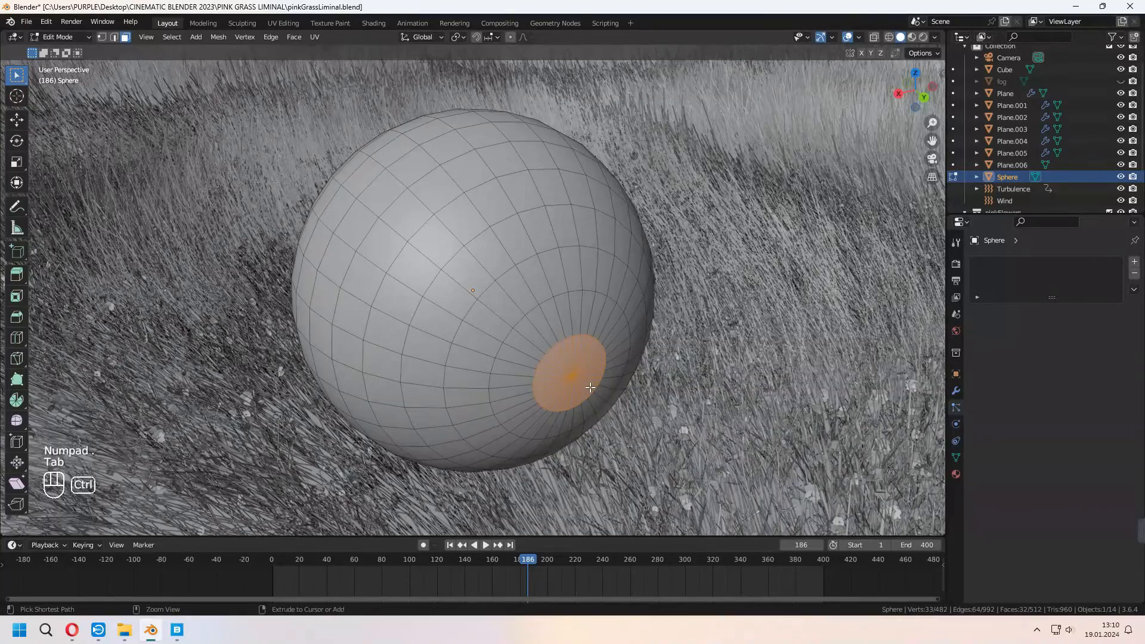
key(x)
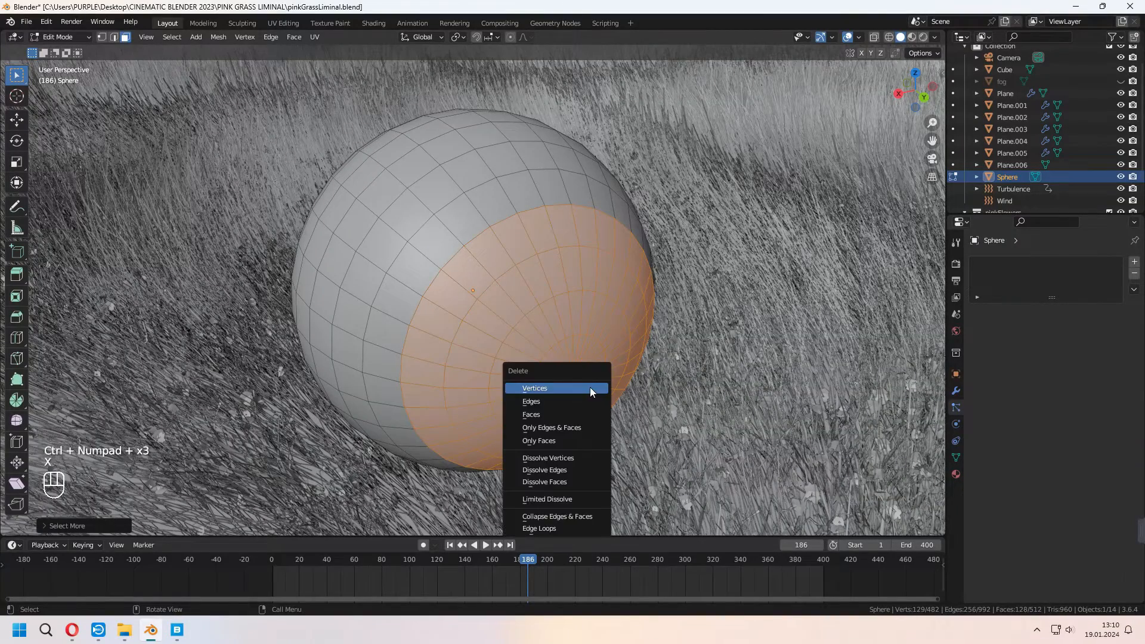
click(581, 398)
- Select the edge loop around the knob's open side and scale it down to a smaller opening
key(2)
alt+click(436, 278)
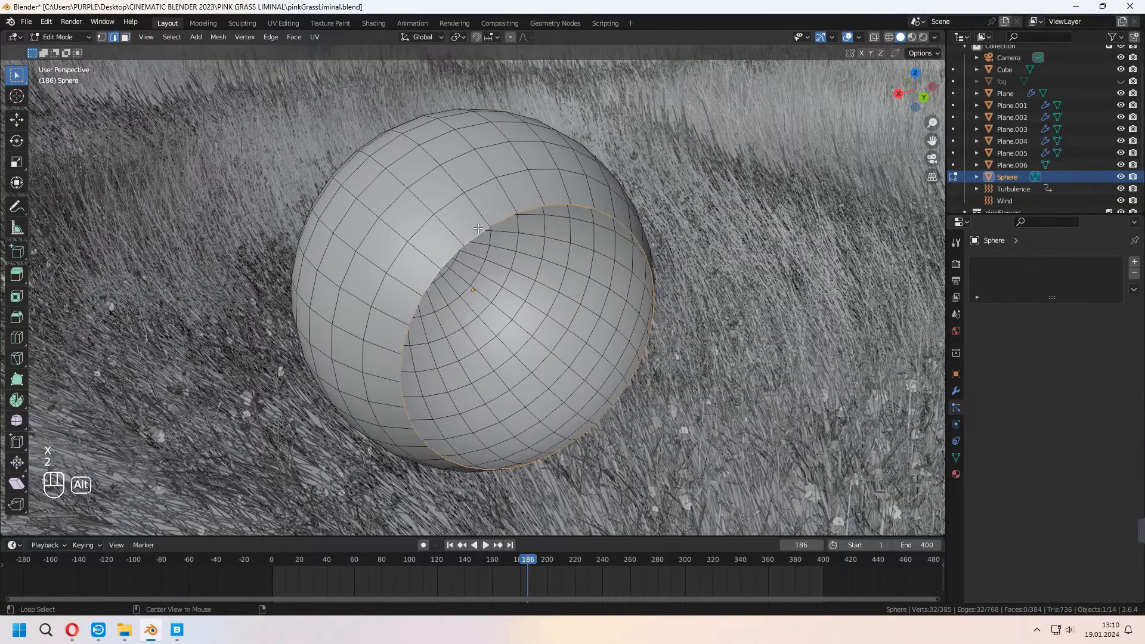
middle_drag(460, 284, 532, 285)
scroll(537, 286, down, 3)
key(s)
click(714, 355)
middle_drag(714, 354, 752, 373)
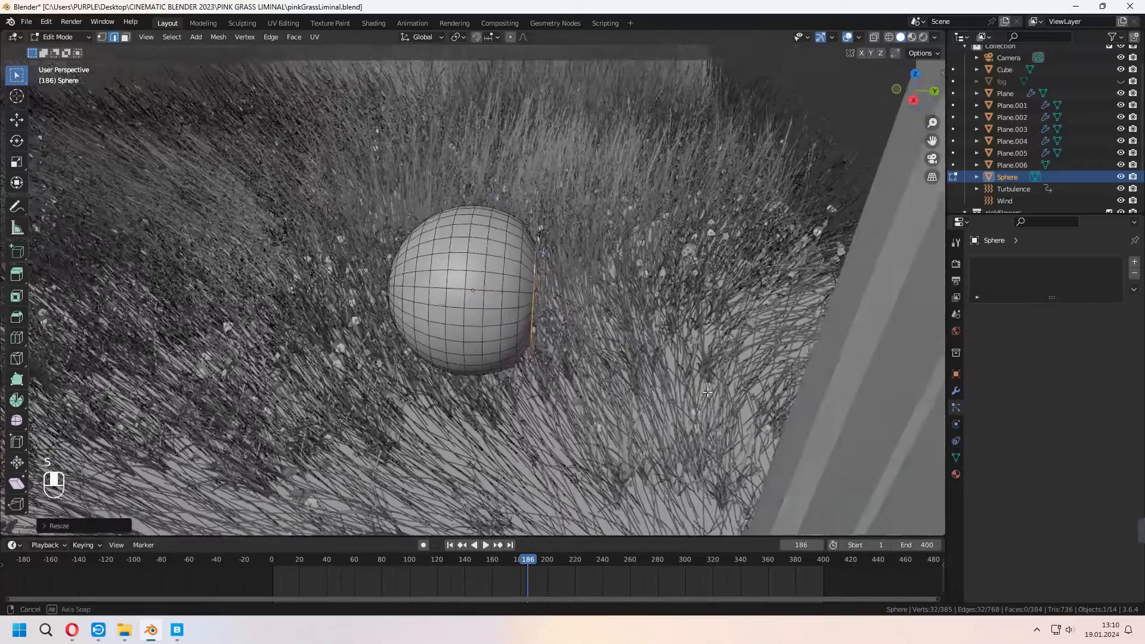
- Extrude the knob's open edge loop along Y into a stem and scale the edge loops where it meets the sphere
key(e)
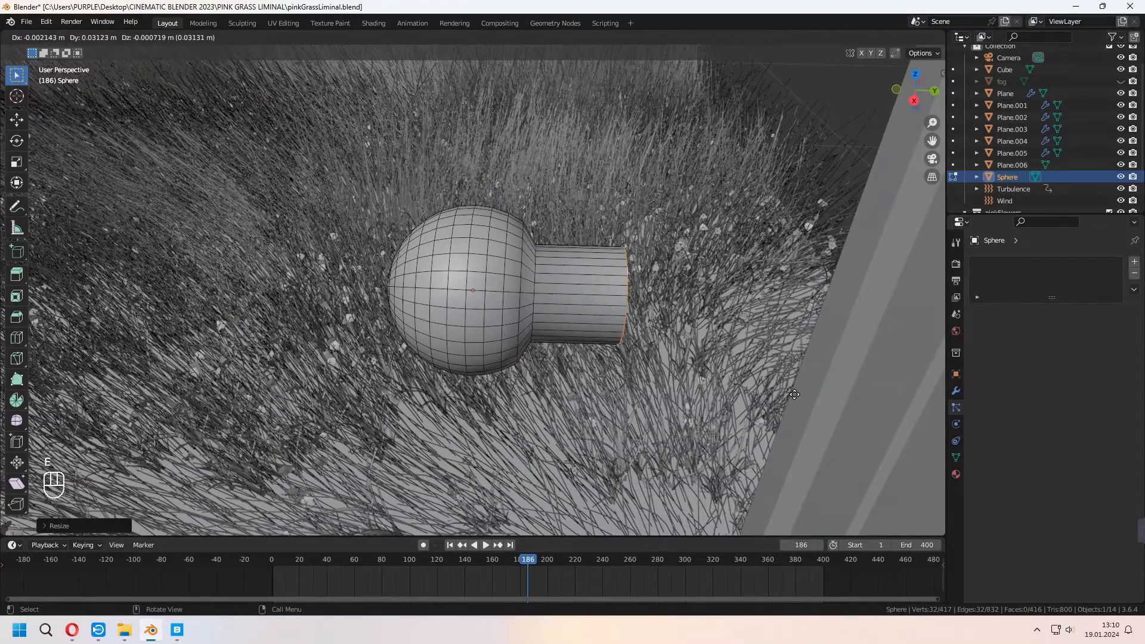
key(y)
click(535, 296)
alt+shift+click(528, 298)
key(s)
click(545, 303)
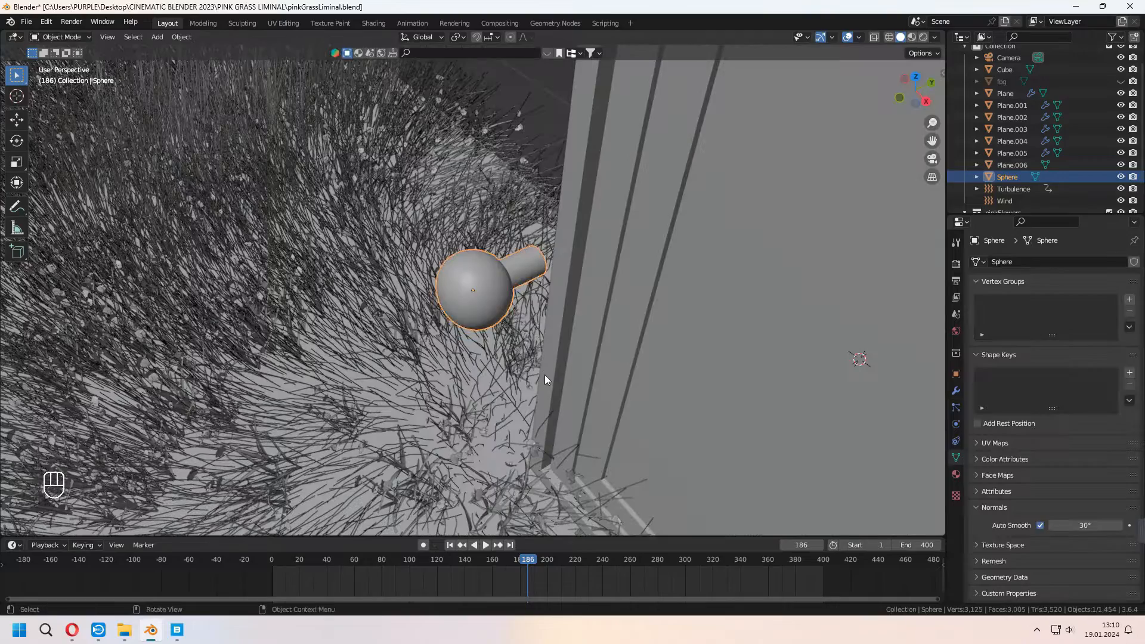
- Move the knob along Y until its stem meets the door, and join the knob and door into one object
key(g)
key(y)
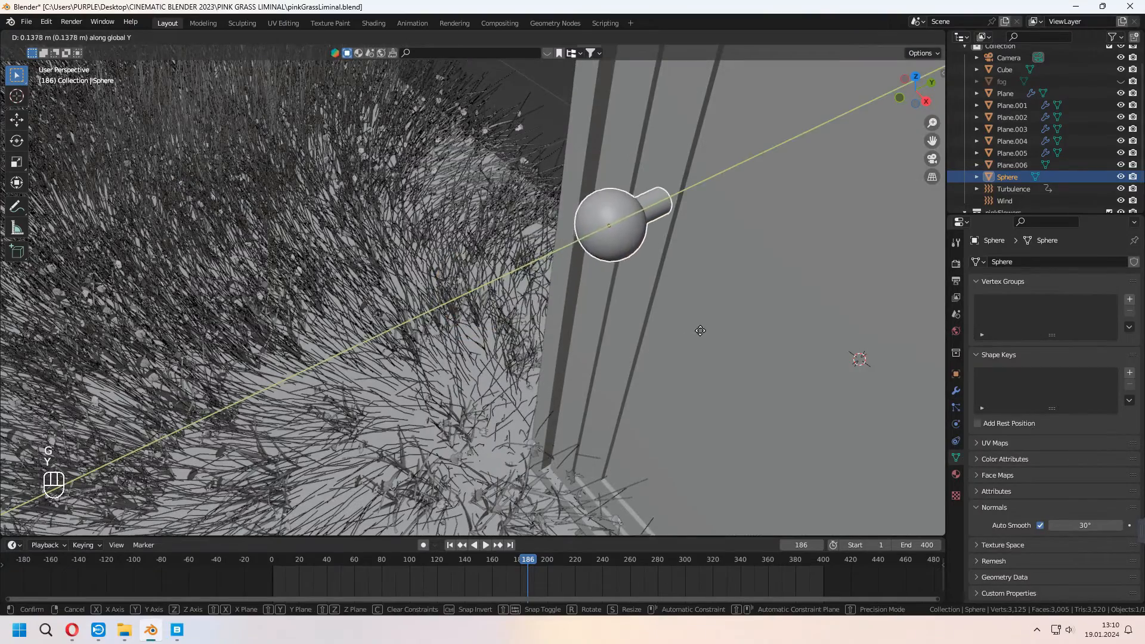
click(706, 325)
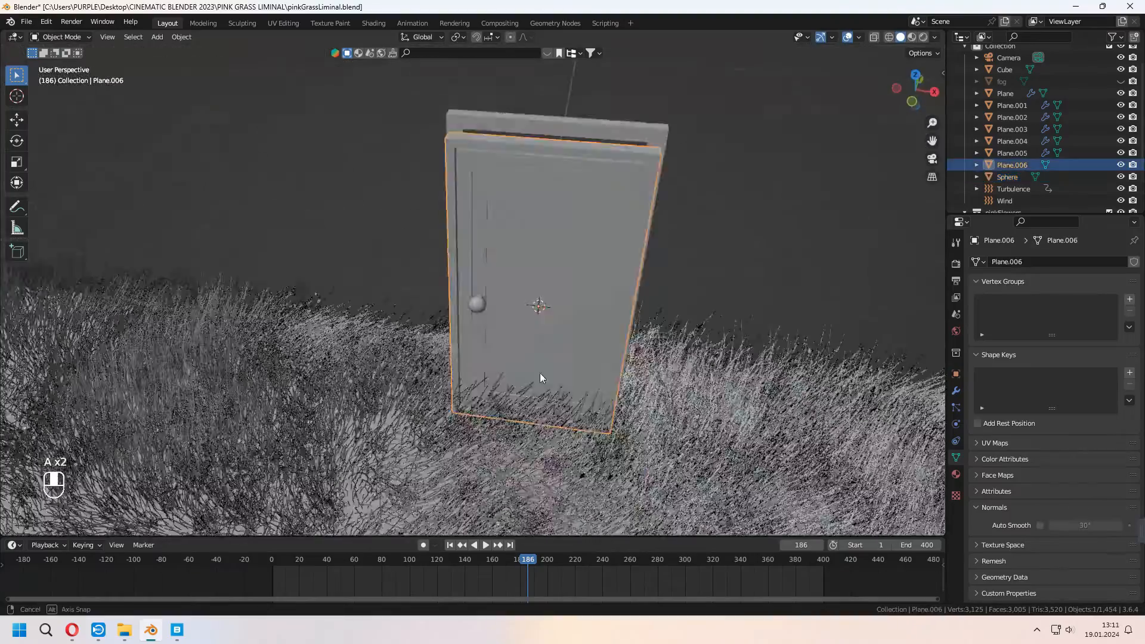
middle_drag(541, 378, 551, 424)
shift+click(485, 295)
key(ctrl+j)
middle_drag(529, 325, 578, 327)
scroll(530, 302, down, 1)
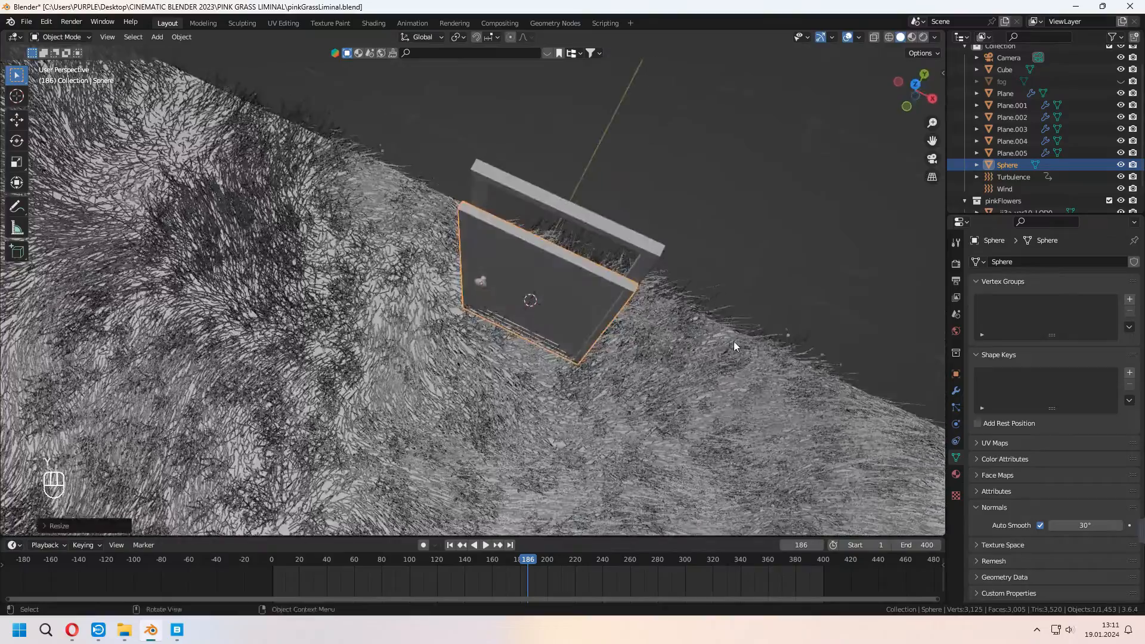
- In top view, rotate the door about Z to stand open and position its hinge edge against the frame's end
key(KP_7)
key(r)
key(z)
click(708, 149)
key(g)
click(760, 318)
key(r)
key(z)
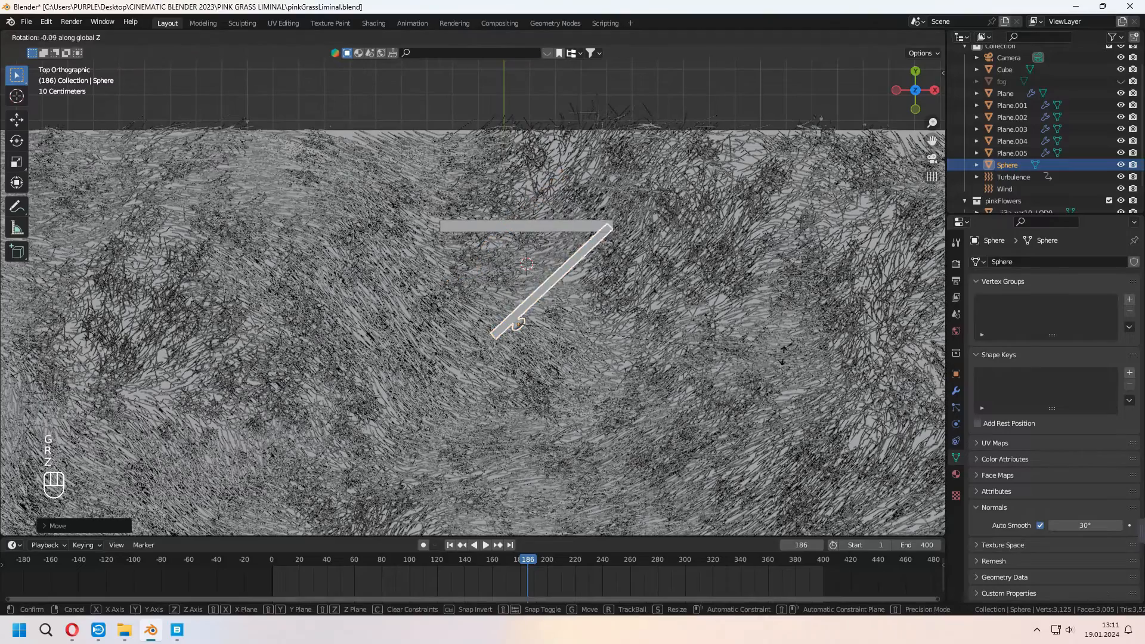
click(513, 351)
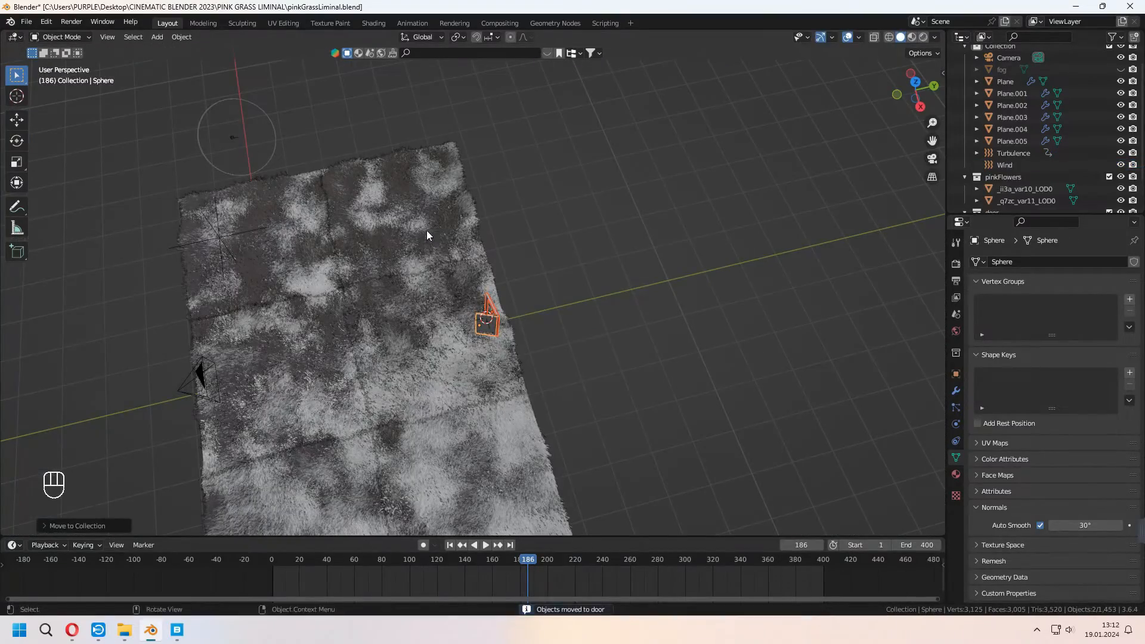
- Duplicate the three rearmost grass planes and place the copies along Y behind them to extend the field
drag(427, 236, 459, 298)
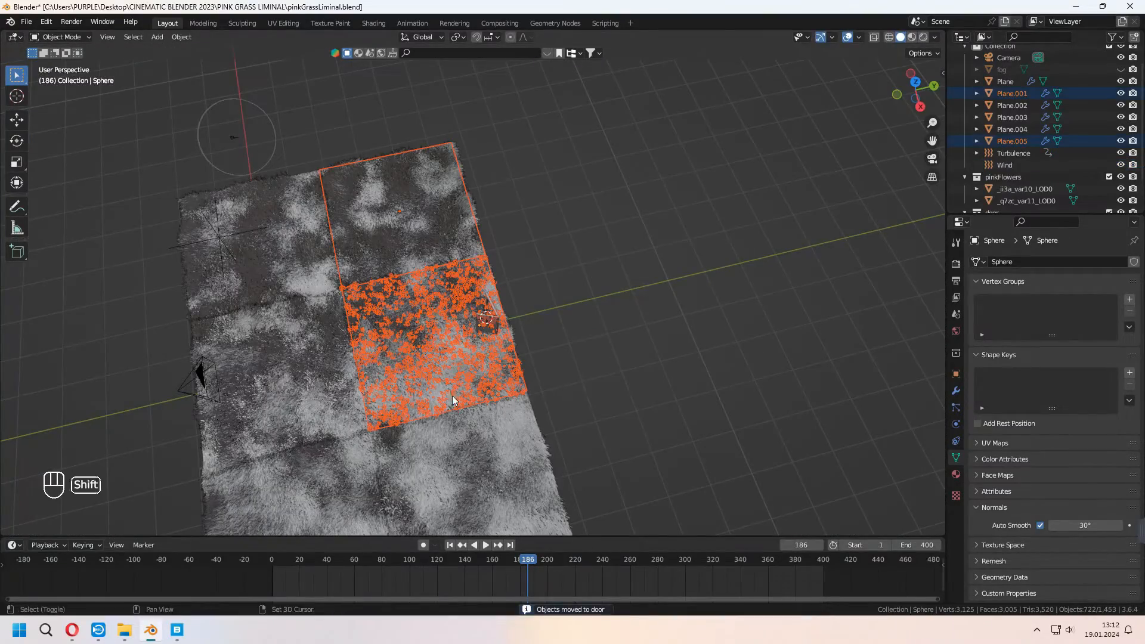
shift+drag(453, 402, 470, 441)
key(shift+d)
key(y)
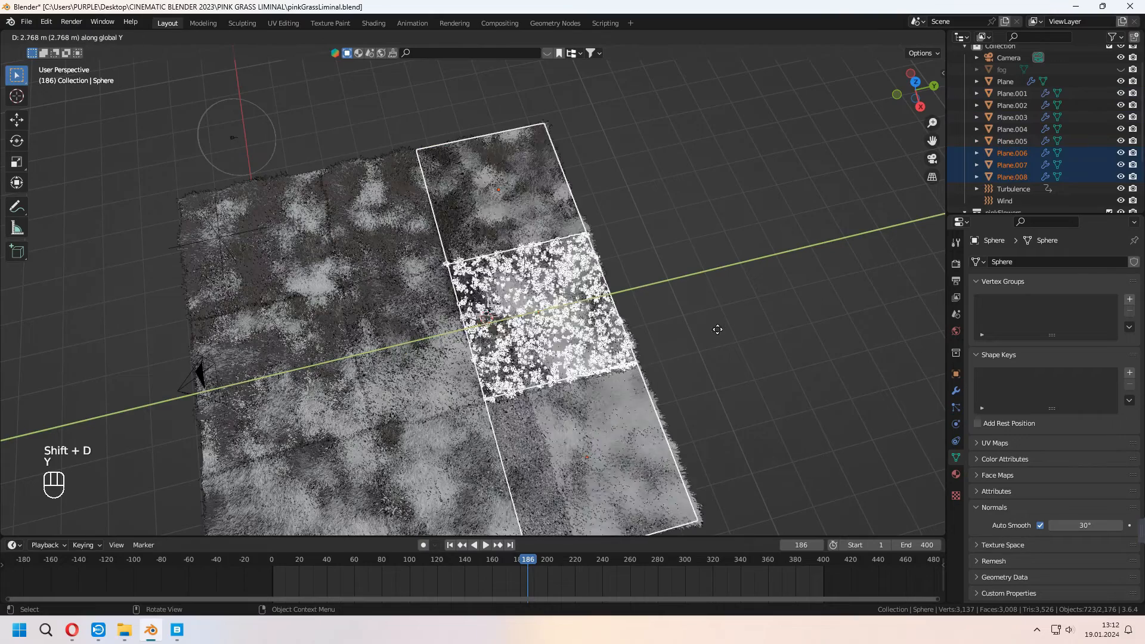
click(730, 325)
key(KP_0)
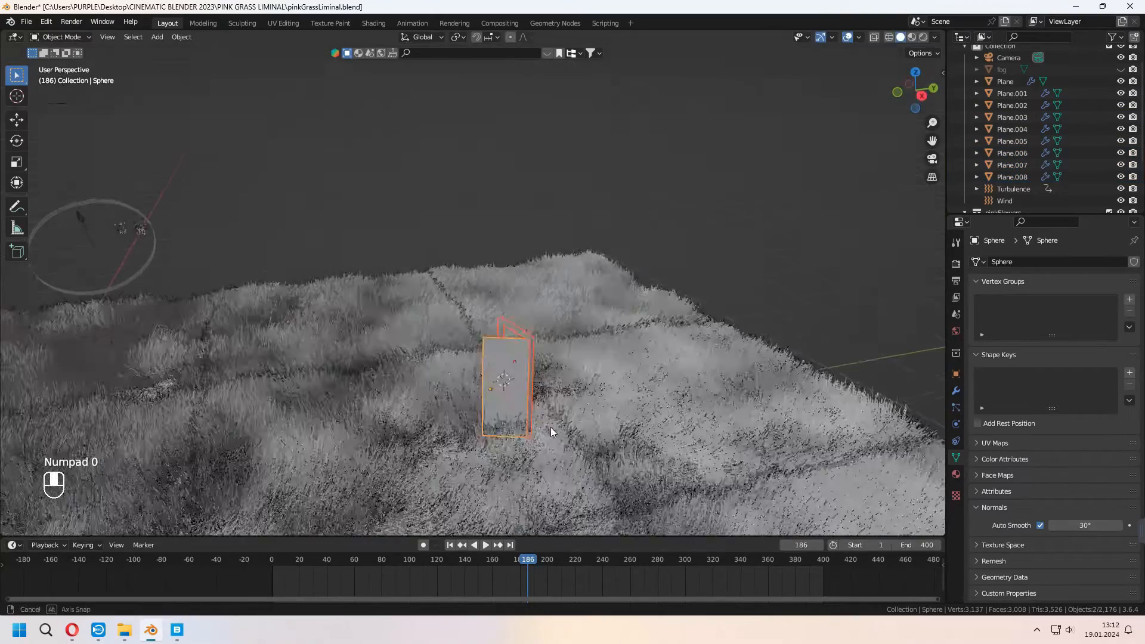
- Move the door and frame along Y towards the back of the extended grass field
middle_drag(552, 433, 554, 440)
key(g)
key(y)
click(774, 396)
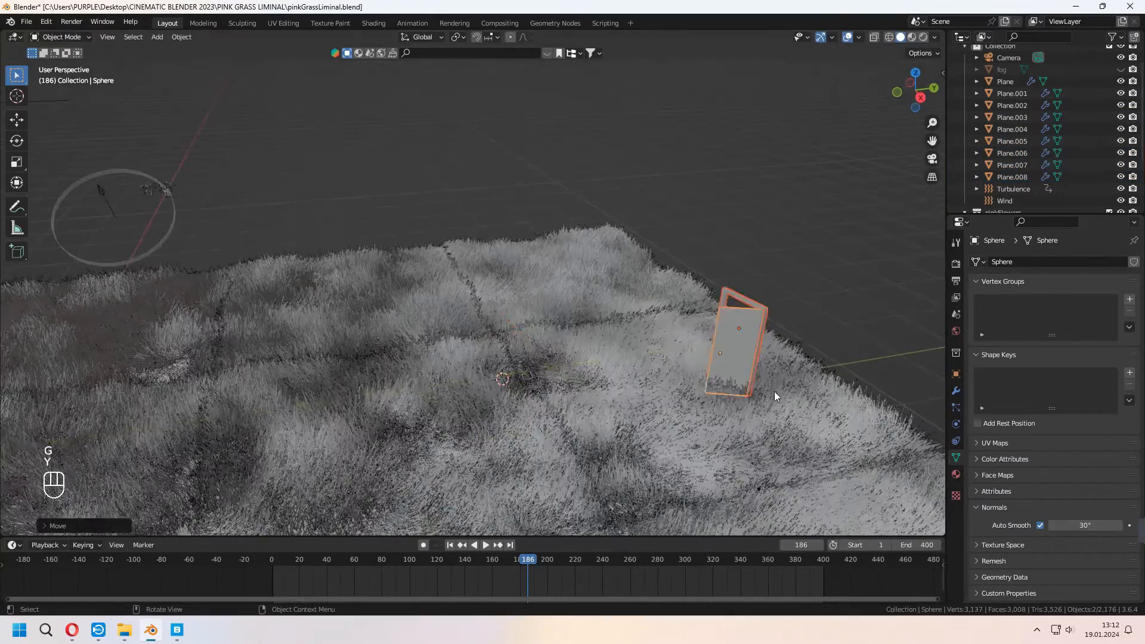
- Rotate the door and frame slightly about the Z axis as seen from the camera
key(KP_0)
key(a)
key(a)
key(r)
key(z)
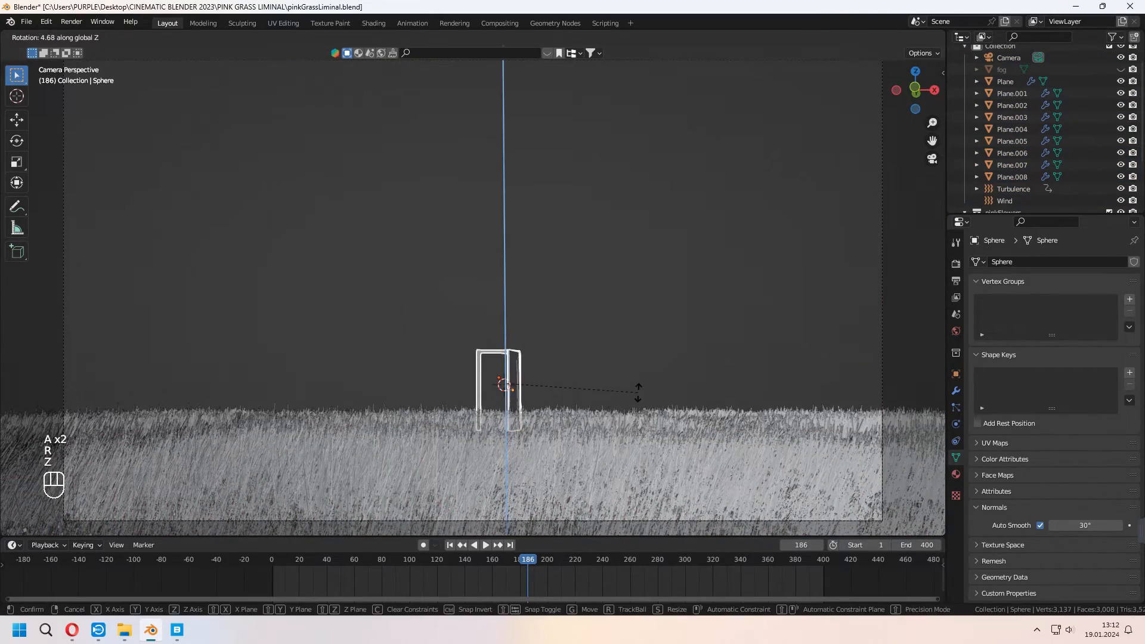
click(637, 386)
- Deselect the door objects, save the file and switch the viewport to rendered shading
click(608, 358)
key(ctrl+s)
click(923, 37)
- Give the door frame a new material with a muted purple base color, around hue 0.815 and saturation 0.263
click(499, 356)
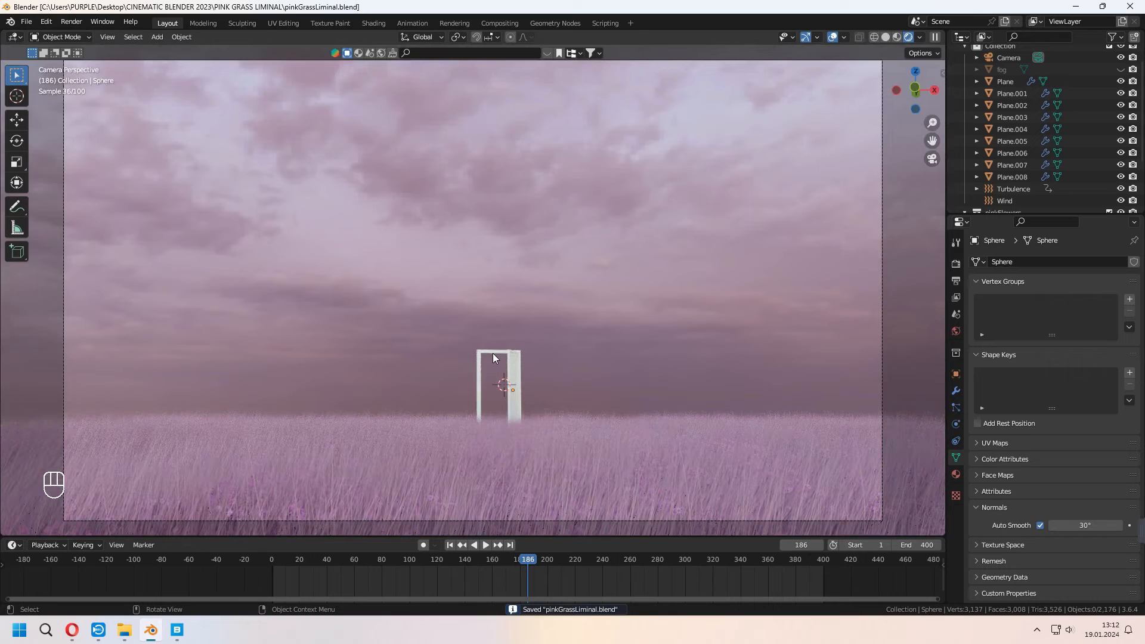
click(955, 475)
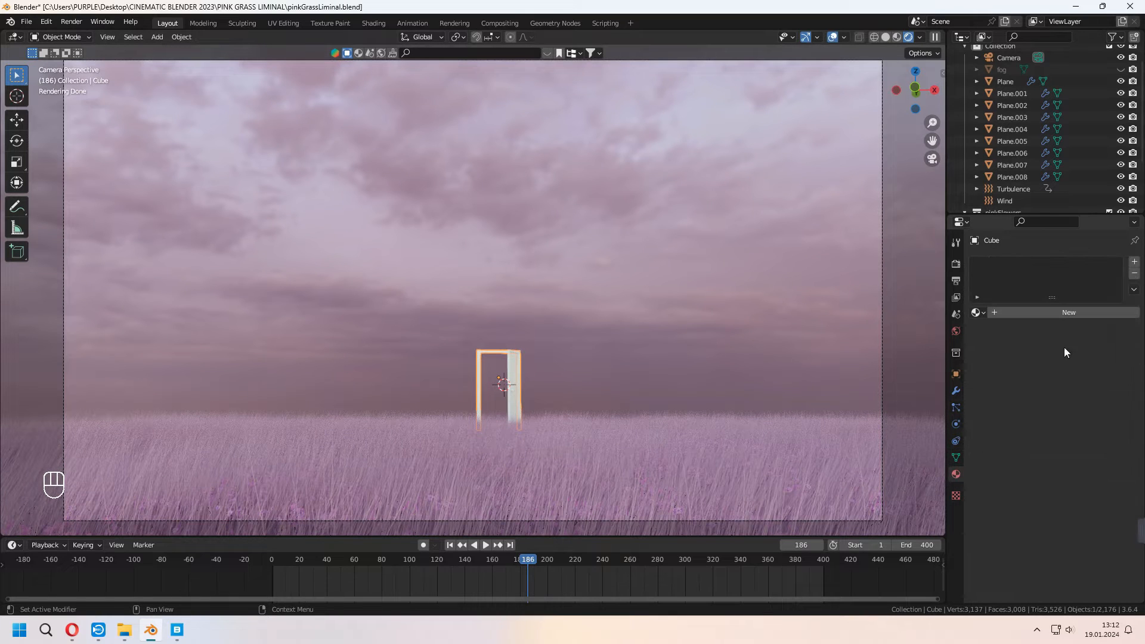
click(1064, 309)
click(1089, 425)
scroll(1093, 288, down, 13)
click(1094, 287)
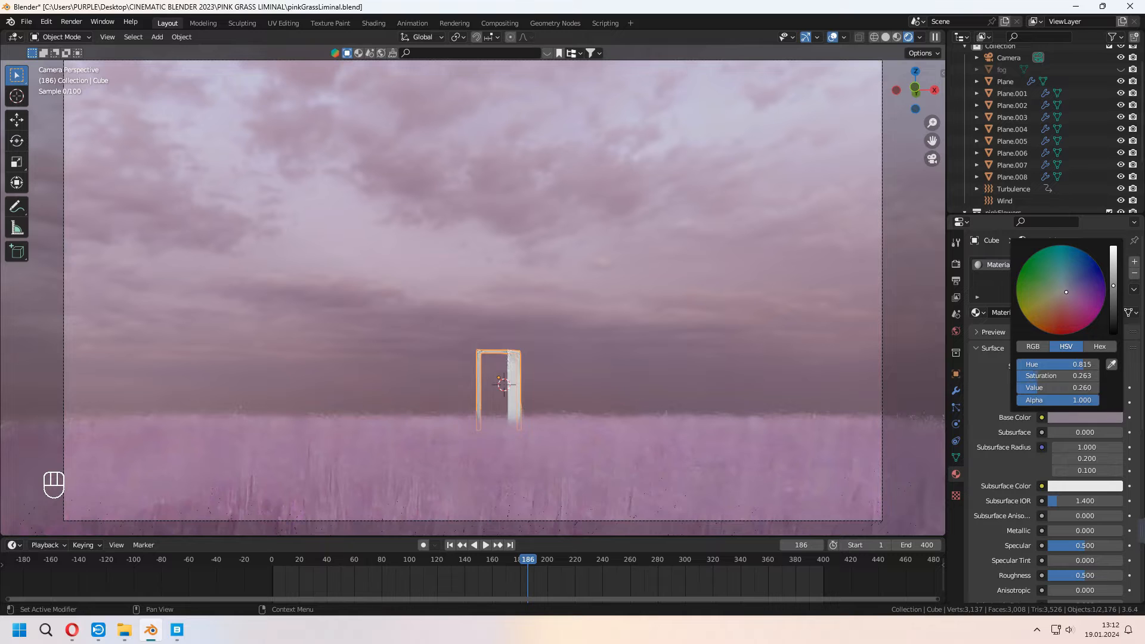
- Select the door, undo its newly created material and assign the existing door material instead
click(511, 375)
click(1039, 310)
key(ctrl+z)
click(979, 313)
click(992, 337)
- Deselect everything, save the file and unhide the fog volume
key(a)
key(a)
key(a)
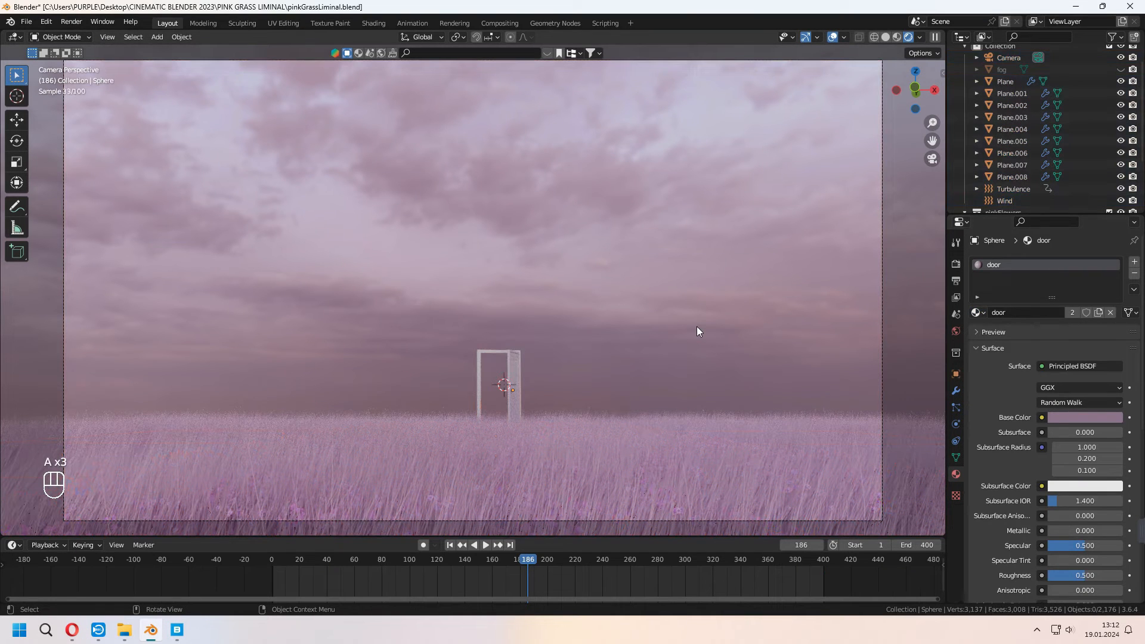
key(ctrl+s)
key(alt+h)
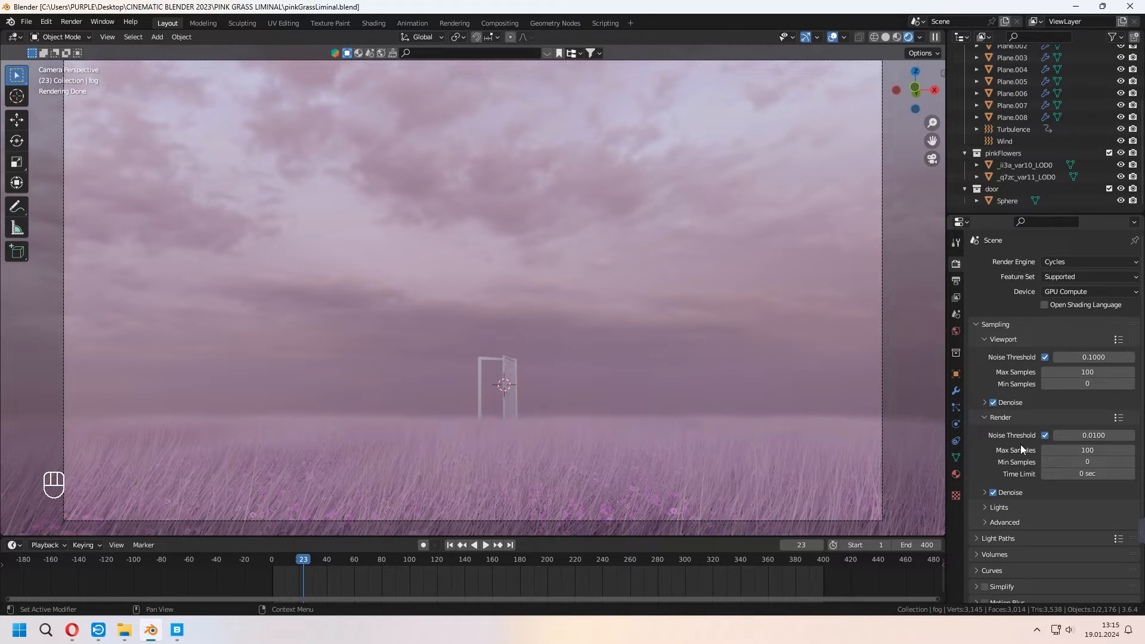
- Set the output resolution's X value to 3840 px by doubling 1920
scroll(1007, 424, down, 3)
click(957, 281)
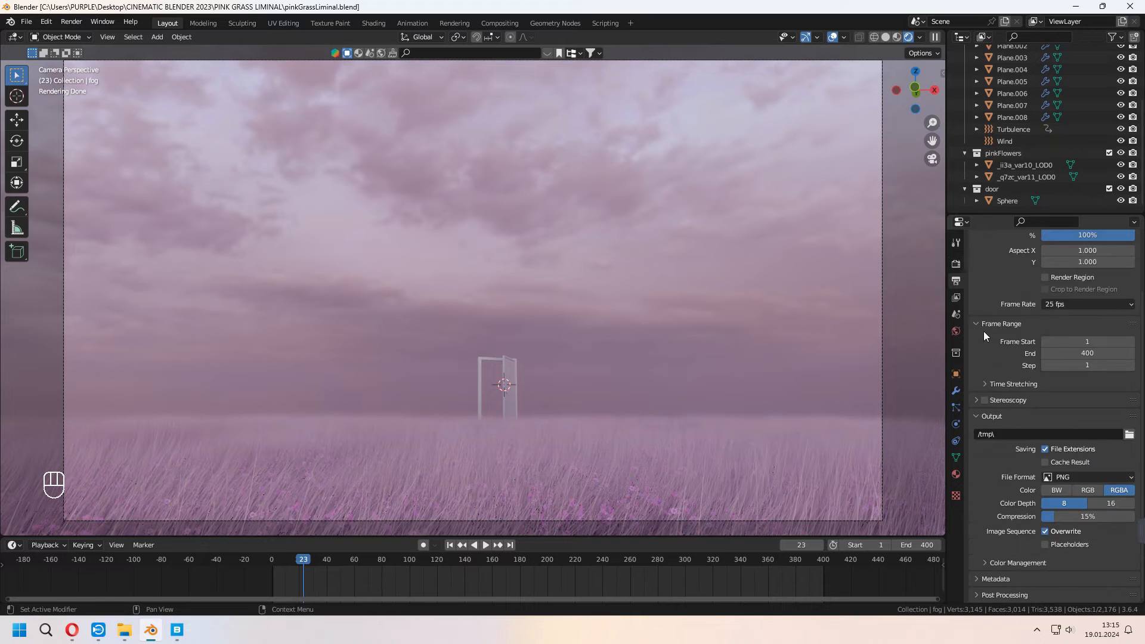
scroll(981, 331, up, 3)
key(ctrl+z)
click(1091, 279)
text(*)
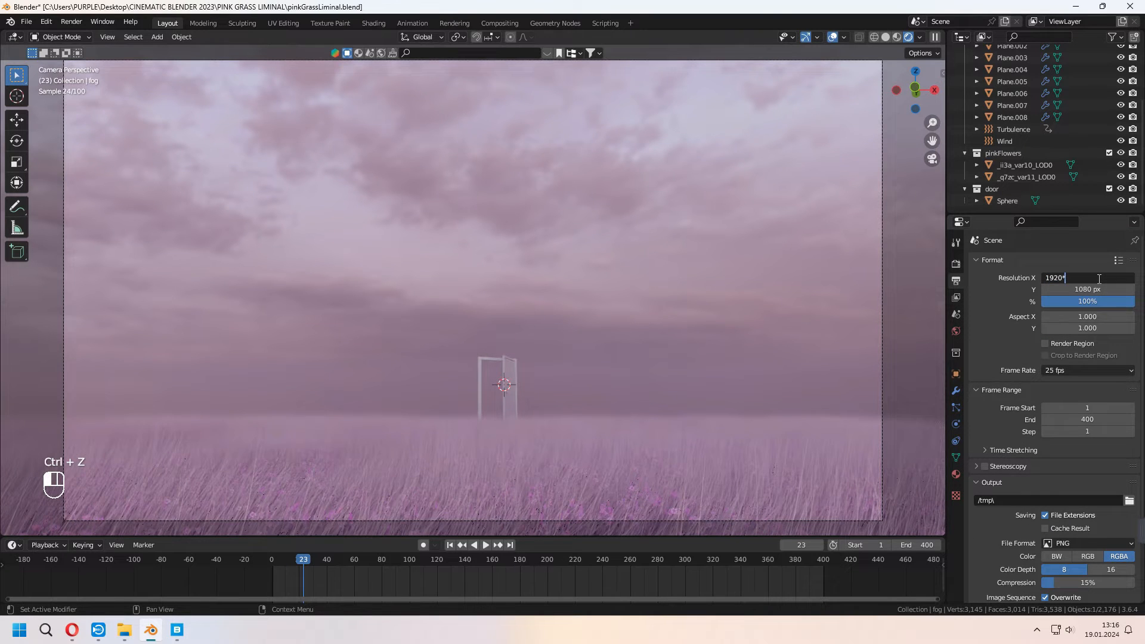
text(2)
key(Return)
- Set the output resolution's Y value to 2160 px and the frame rate to 60 fps
click(1108, 288)
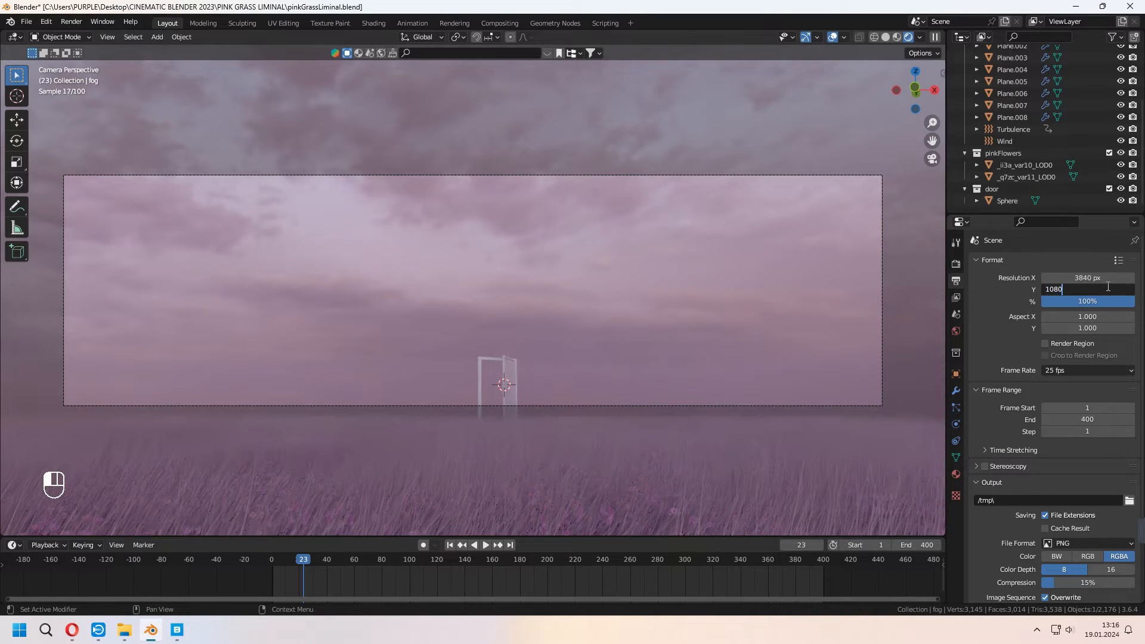
text(*2)
key(Return)
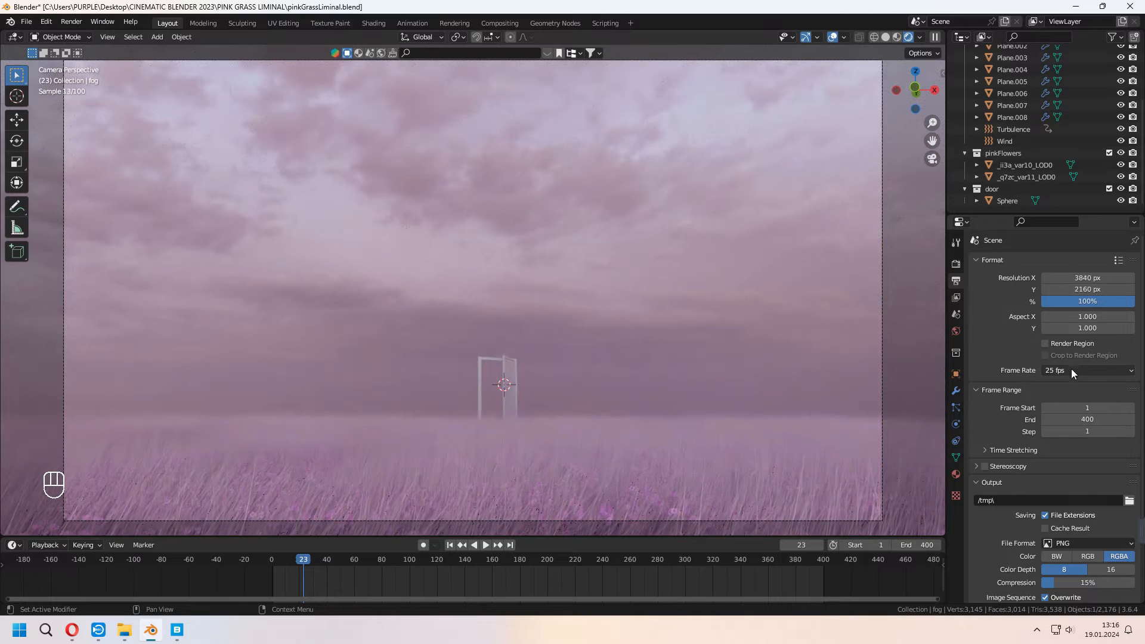
click(1071, 370)
click(1074, 466)
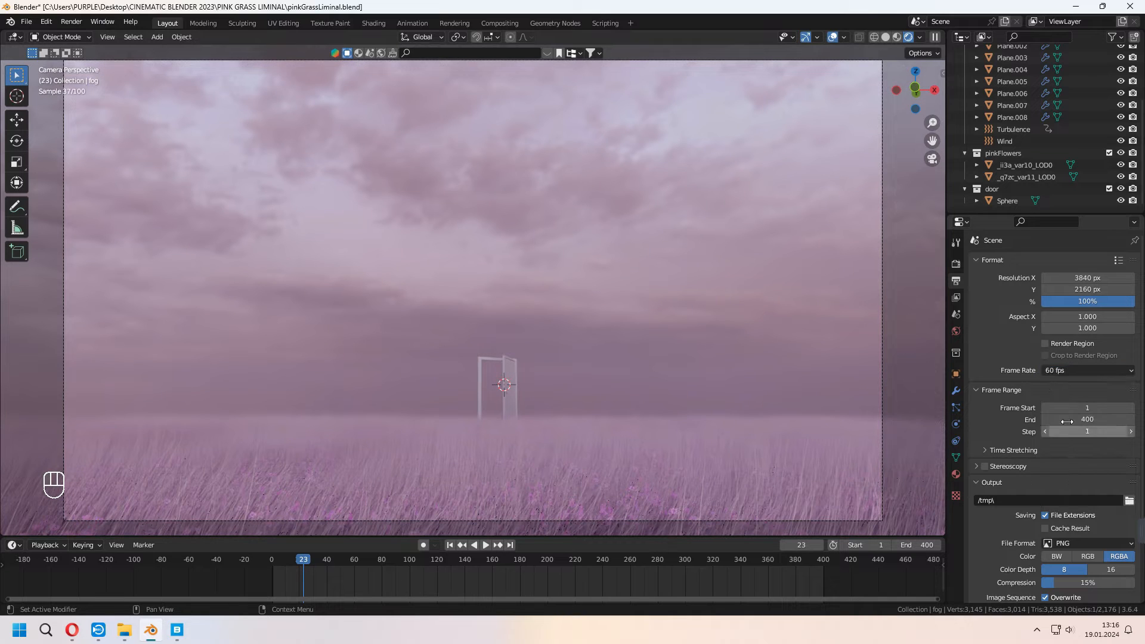
- Check the output folder without changing it and set the output file format to FFmpeg Video
click(1129, 500)
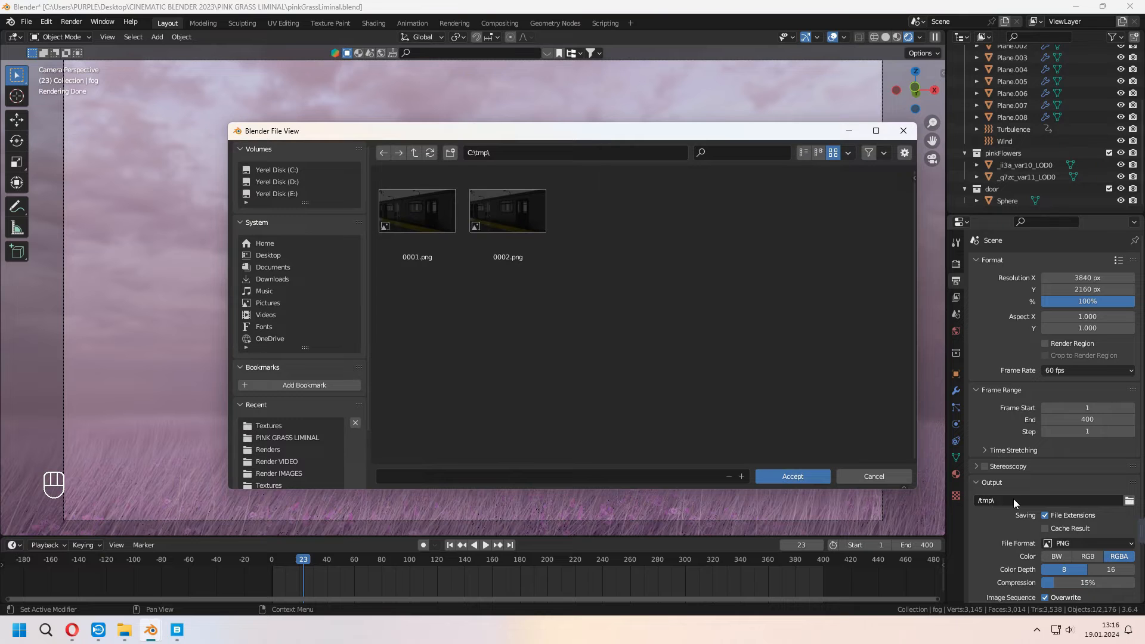
click(868, 474)
scroll(1008, 445, down, 3)
click(1099, 477)
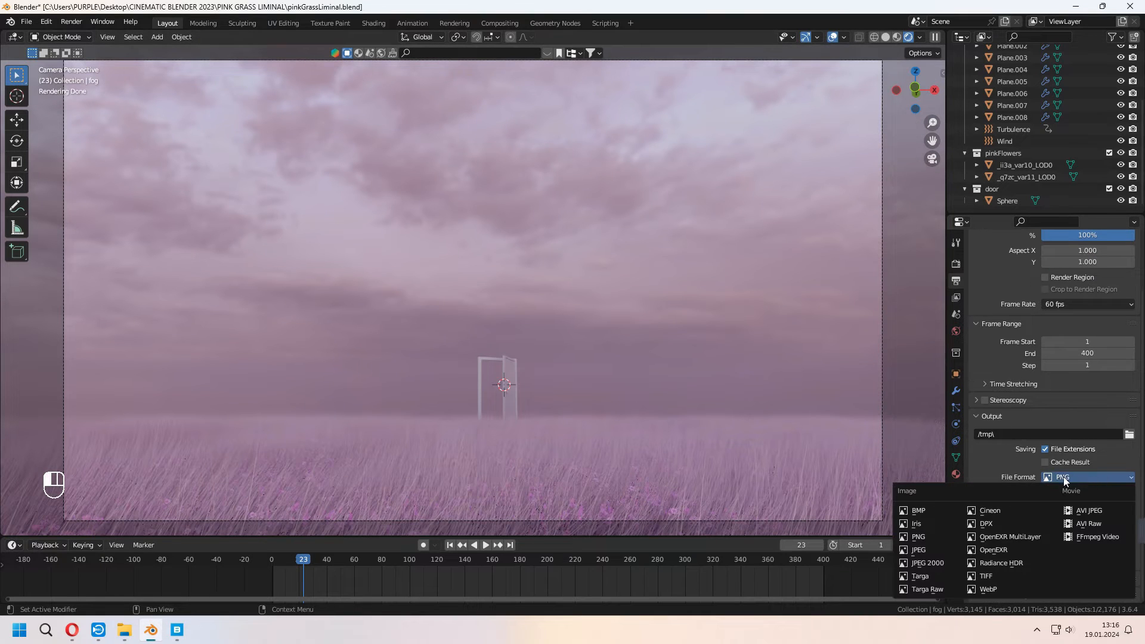
click(1092, 537)
scroll(1014, 467, down, 3)
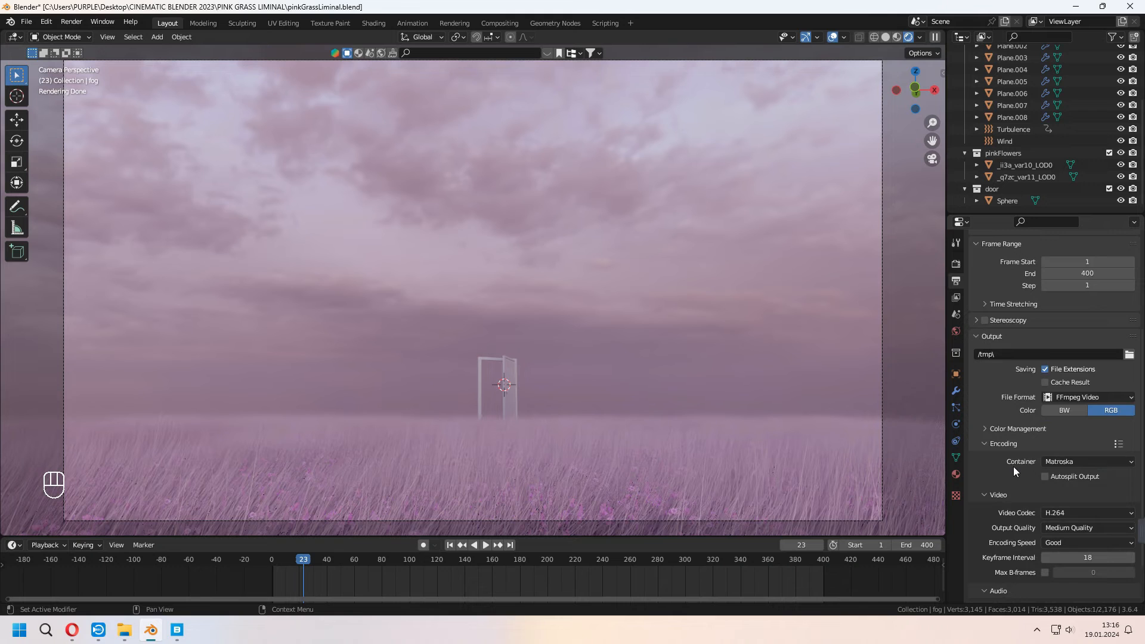
- Look at the video container options and set the output file format back to PNG
click(1064, 463)
click(1067, 420)
click(1089, 395)
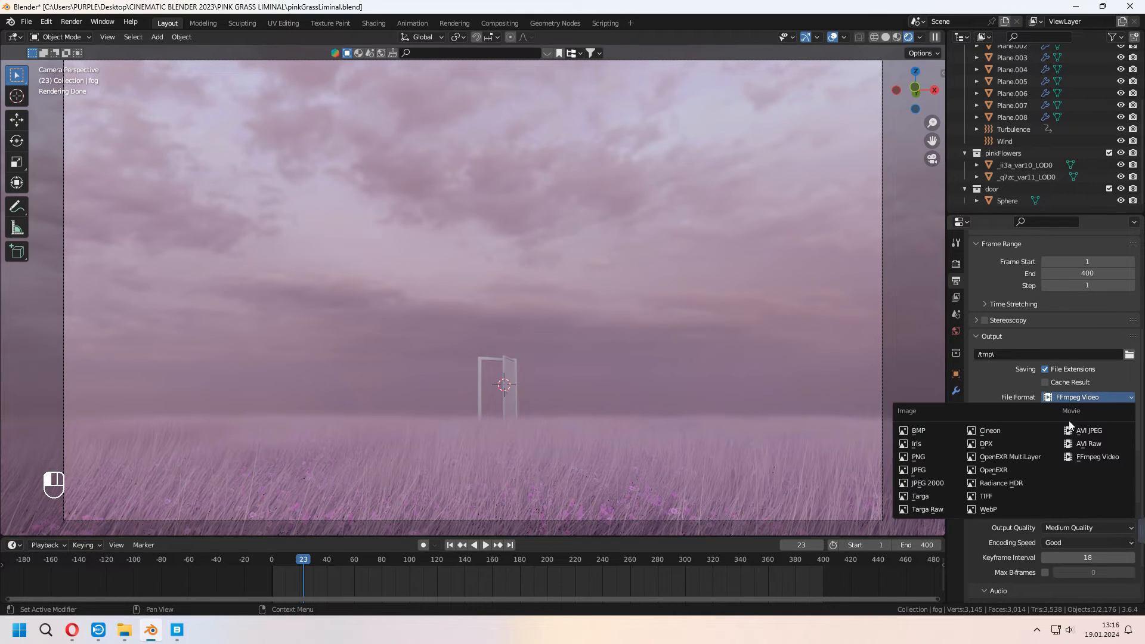
click(921, 457)
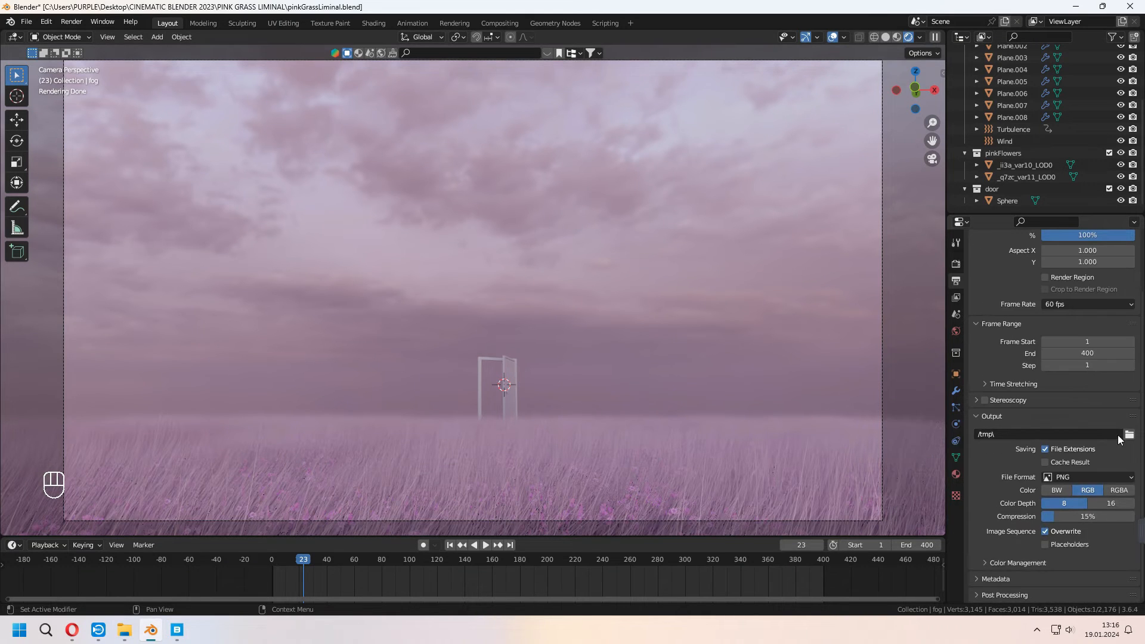
- Start rendering the scene's animation with the current output settings
click(72, 21)
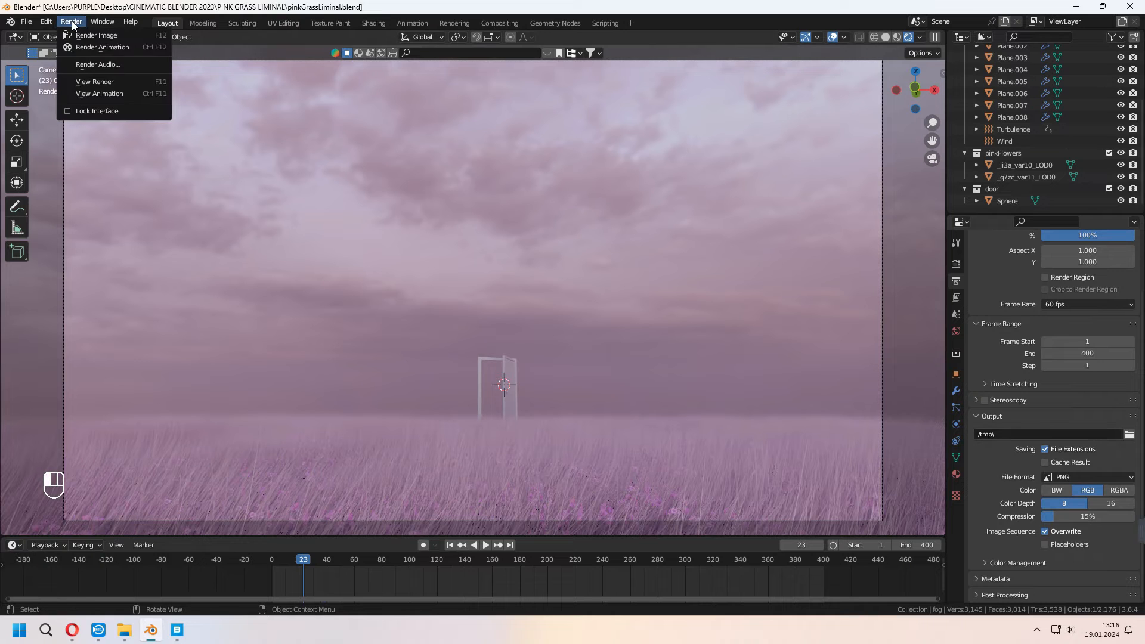
click(89, 48)
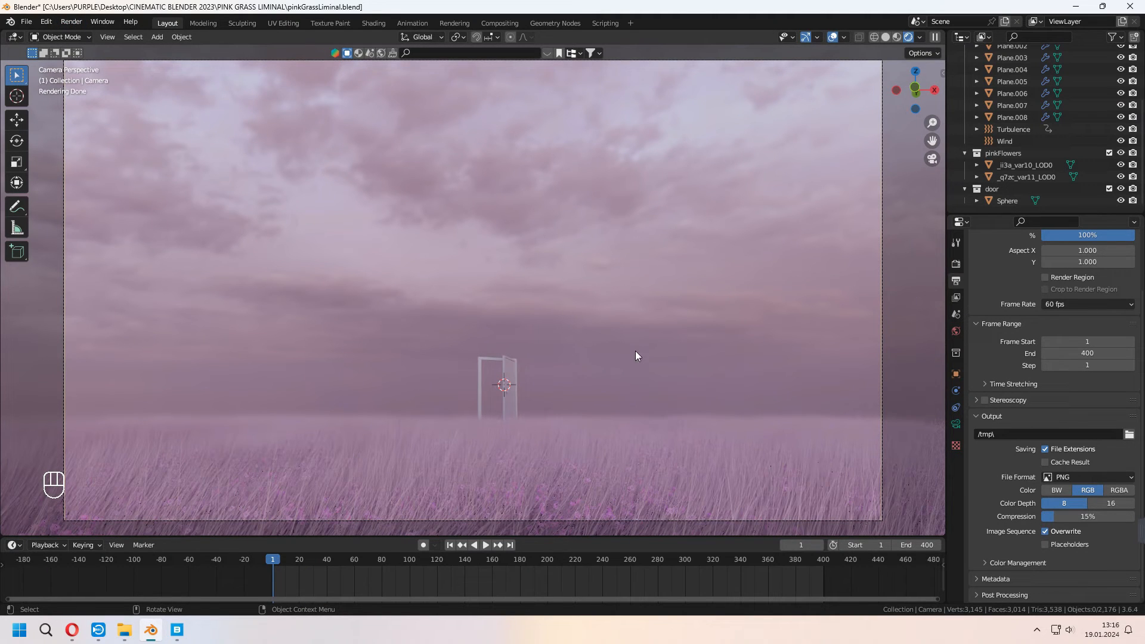
- Use the Snap command to move the 3D cursor away from the door
key(shift+s)
click(574, 399)
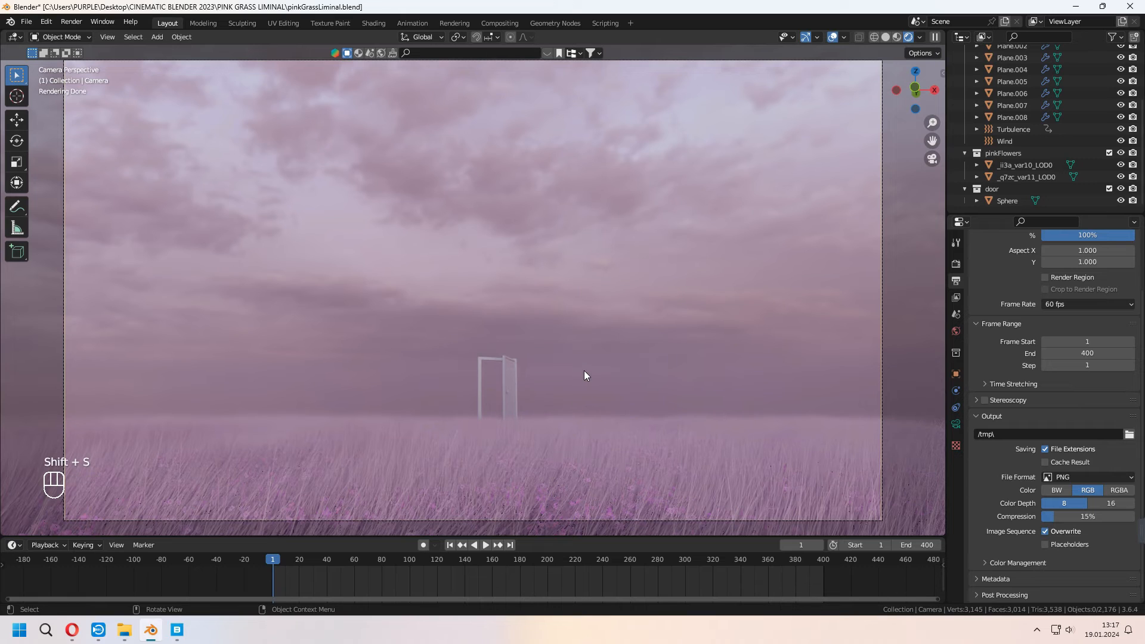